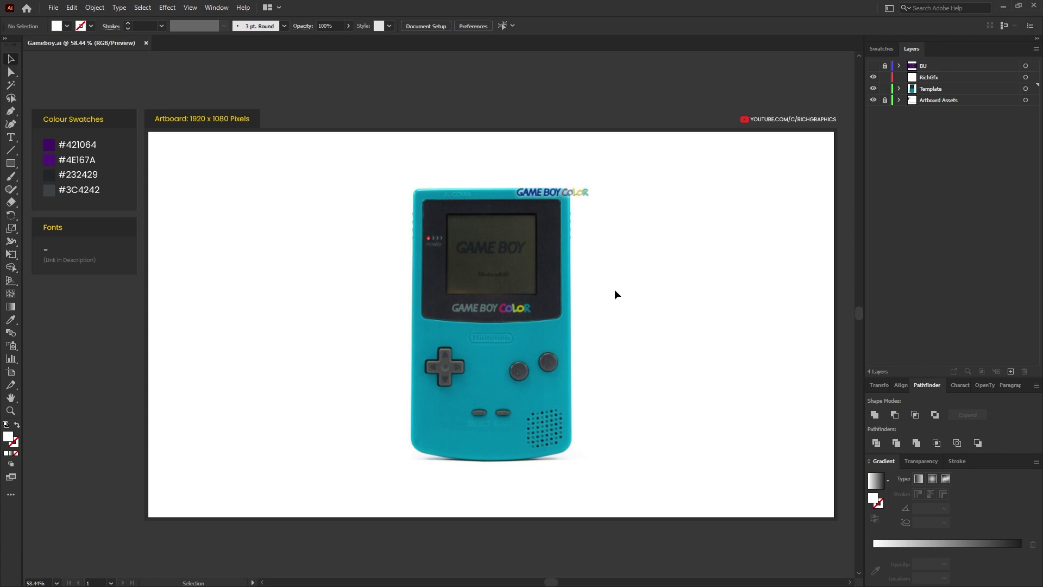
Turn the Template layer into a template layer and adjust how strongly its images are dimmed
{"action": "double_click", "coordinate": [950, 93]}
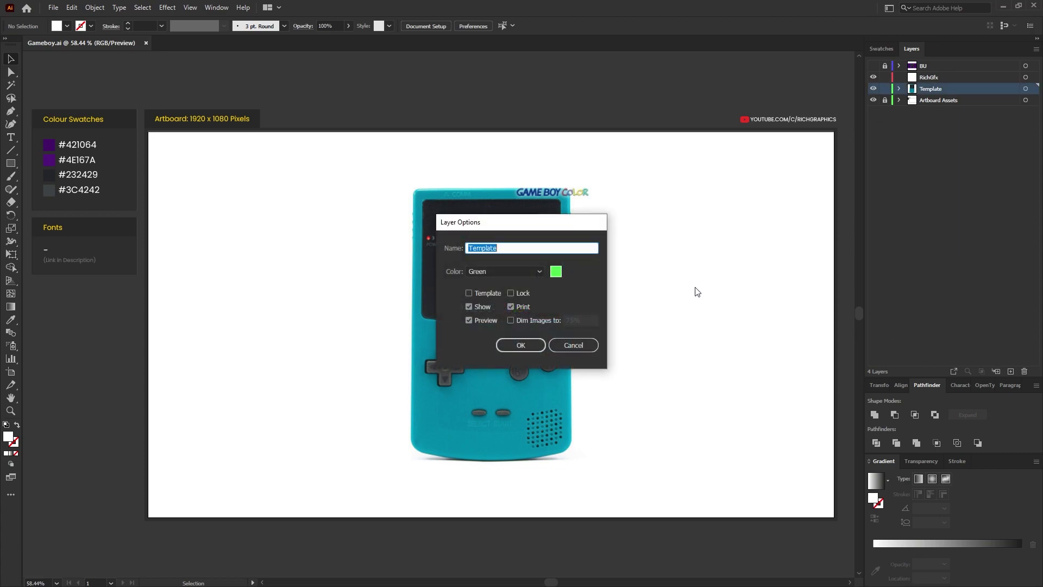
{"action": "left_click", "coordinate": [490, 295]}
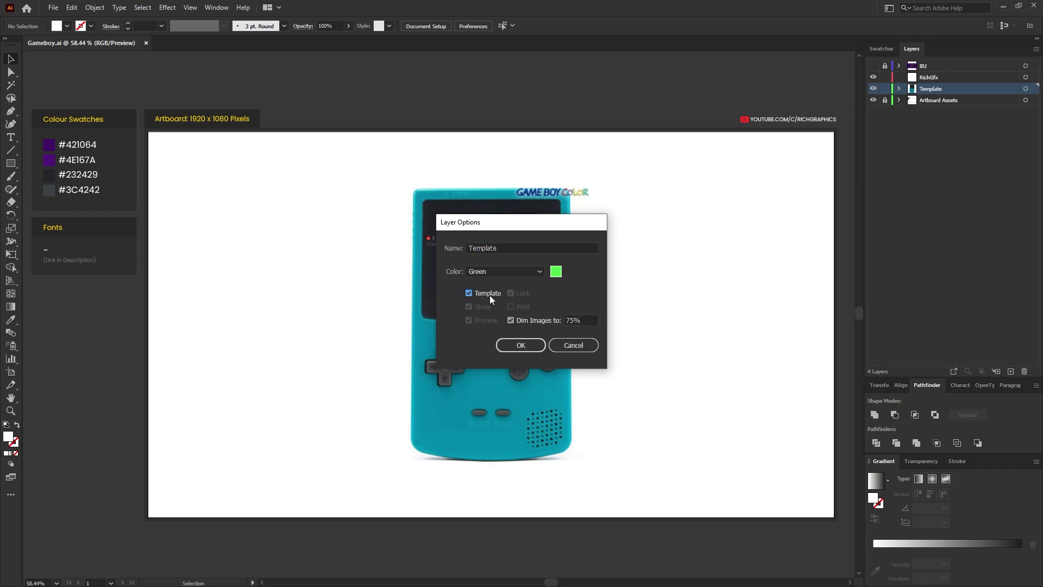
{"action": "left_click", "coordinate": [590, 320]}
{"action": "type", "text": "5"}
{"action": "left_click", "coordinate": [526, 346]}
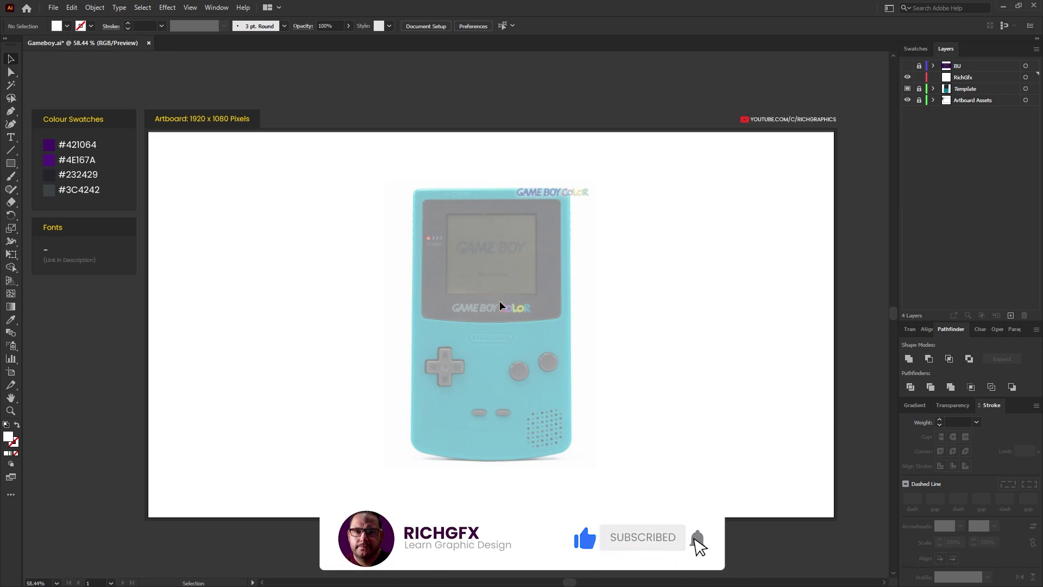
Place a vertical guide through the centre of the Game Boy photo, showing the rulers only while placing it
{"action": "key", "text": "ctrl+r"}
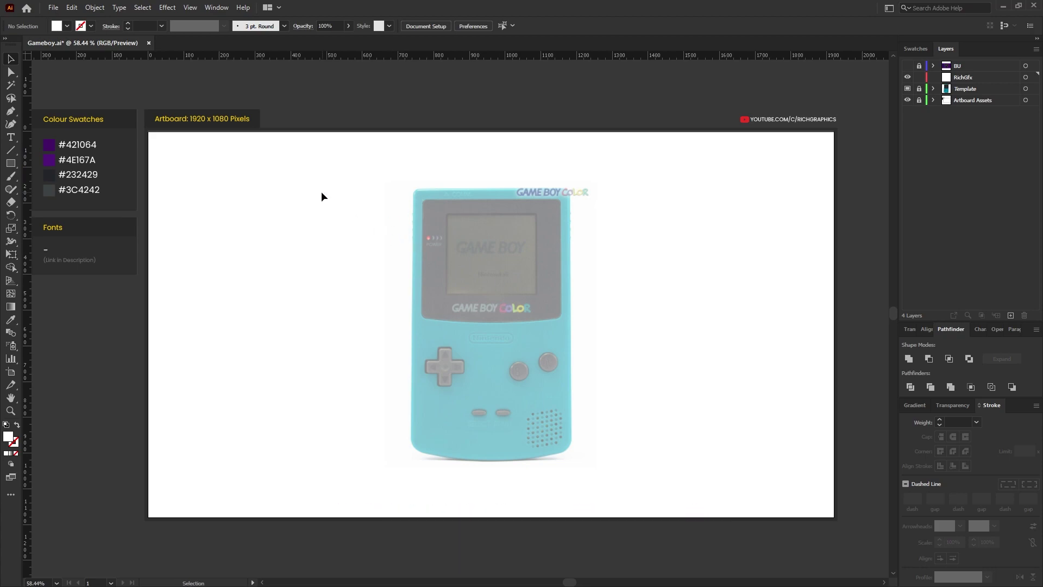
{"action": "left_click_drag", "start_coordinate": [24, 239], "coordinate": [489, 294]}
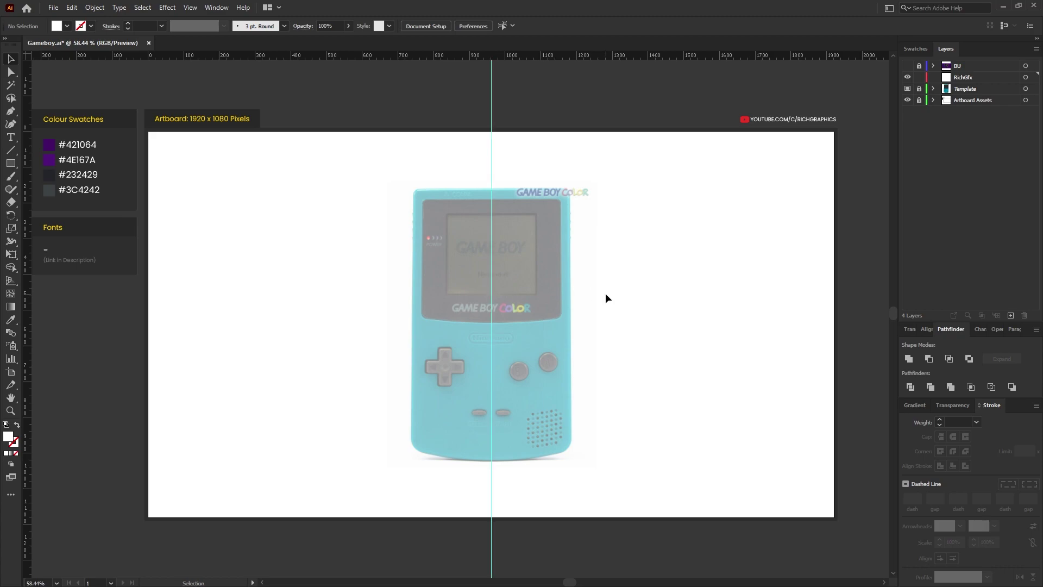
{"action": "key", "text": "ctrl+r"}
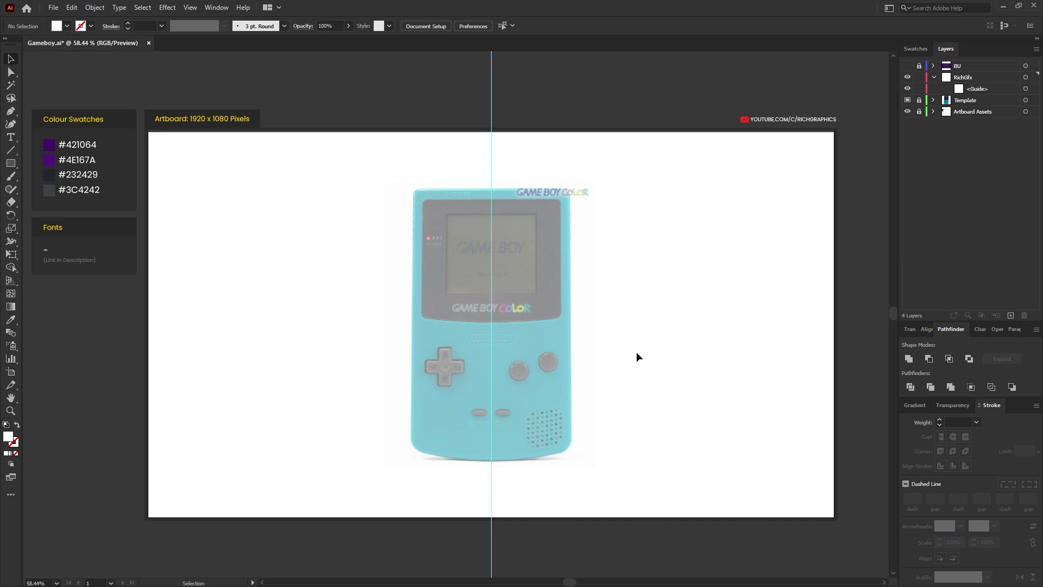
Set up the Pen tool with no fill and a black stroke
{"action": "key", "text": "p"}
{"action": "left_click", "coordinate": [16, 426]}
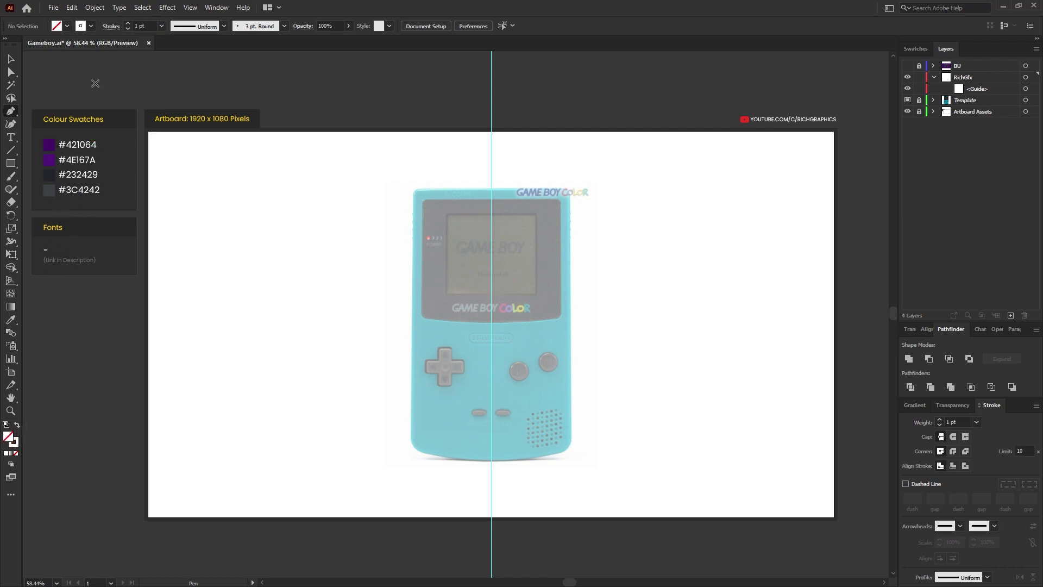
{"action": "left_click", "coordinate": [93, 27]}
{"action": "left_click", "coordinate": [26, 64]}
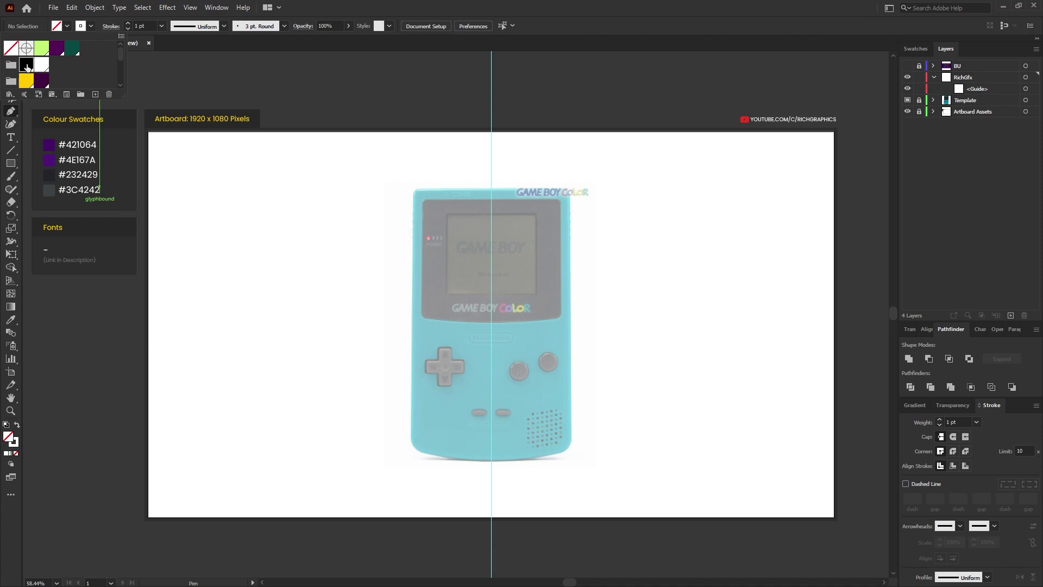
Set the stroke weight to 10 pt with a round cap and a round join
{"action": "left_click", "coordinate": [206, 10]}
{"action": "left_click", "coordinate": [213, 8]}
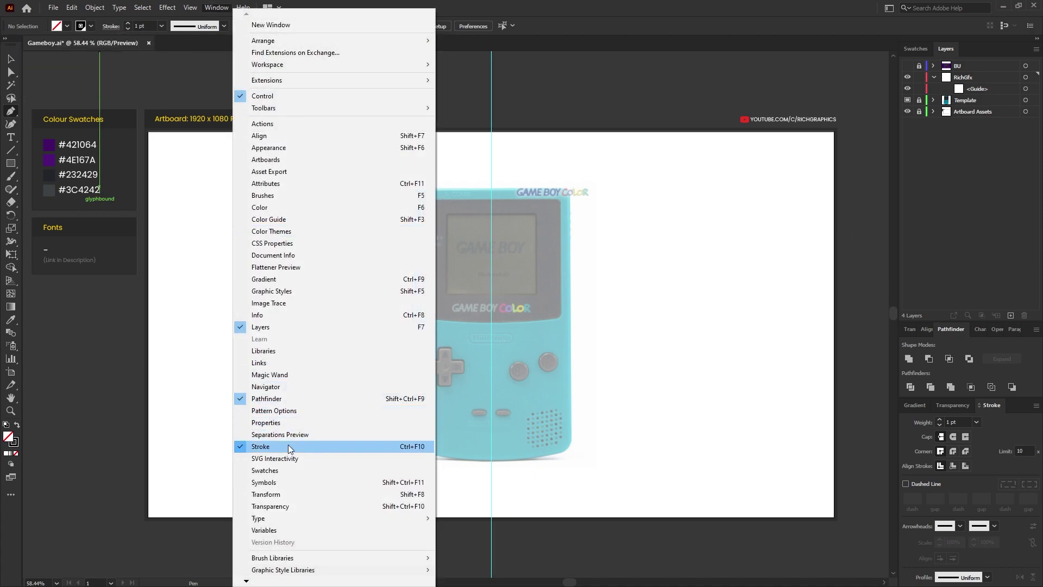
{"action": "left_click", "coordinate": [320, 446]}
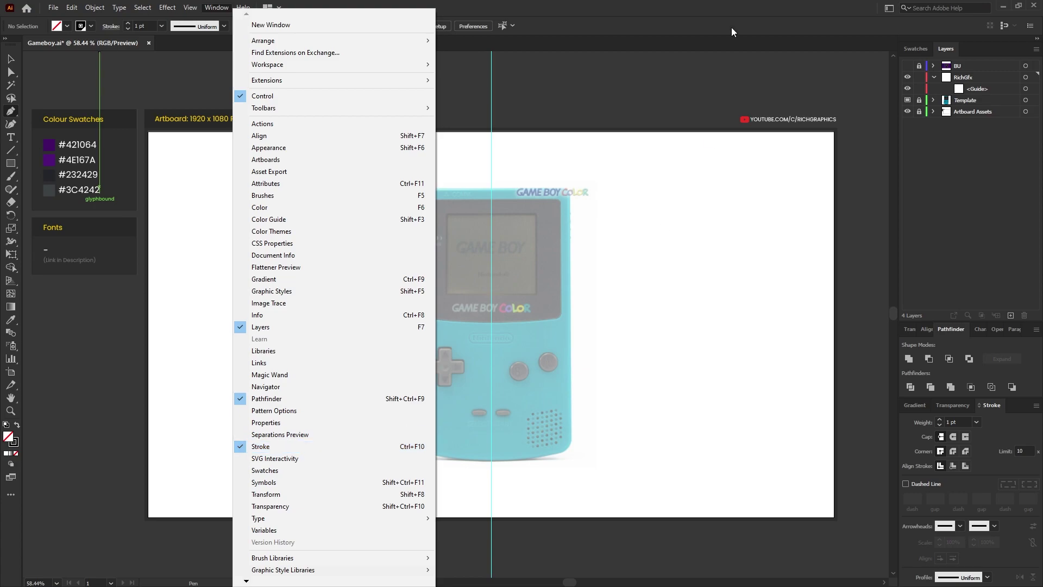
{"action": "left_click", "coordinate": [965, 423]}
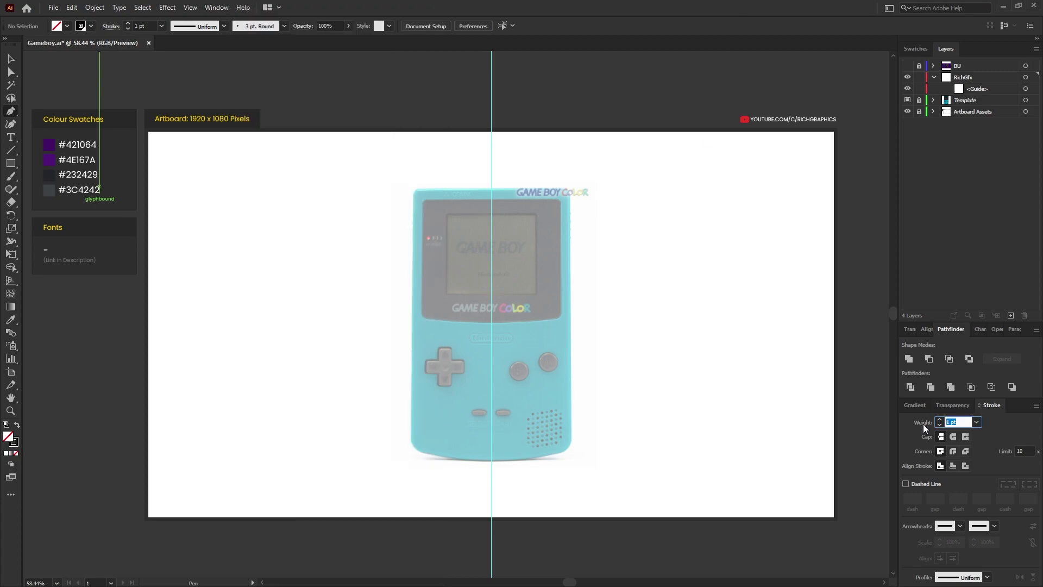
{"action": "type", "text": "10"}
{"action": "key", "text": "Return"}
{"action": "left_click", "coordinate": [954, 437]}
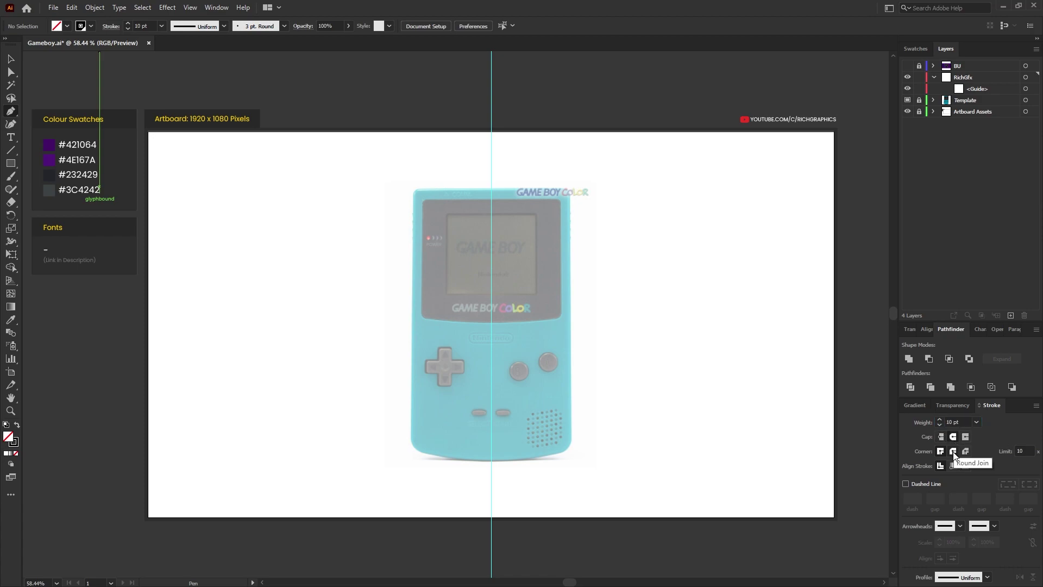
{"action": "left_click", "coordinate": [953, 452]}
Trace the left half of the console body with the Pen tool, starting and ending on the centre guide
{"action": "scroll", "coordinate": [496, 159], "scroll_direction": "up", "scroll_amount": 5}
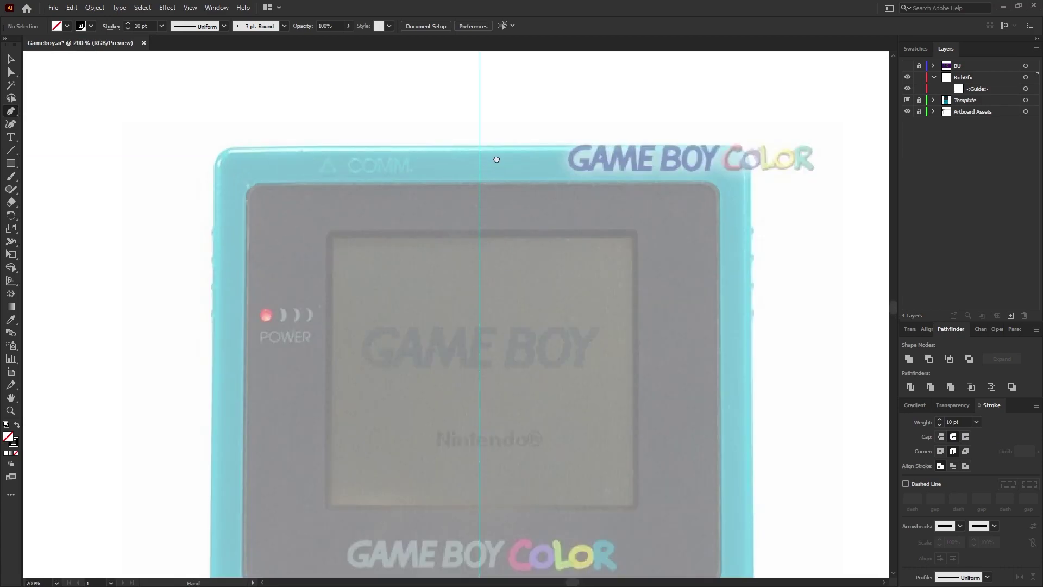
{"action": "left_click_drag", "start_coordinate": [496, 160], "coordinate": [520, 186]}
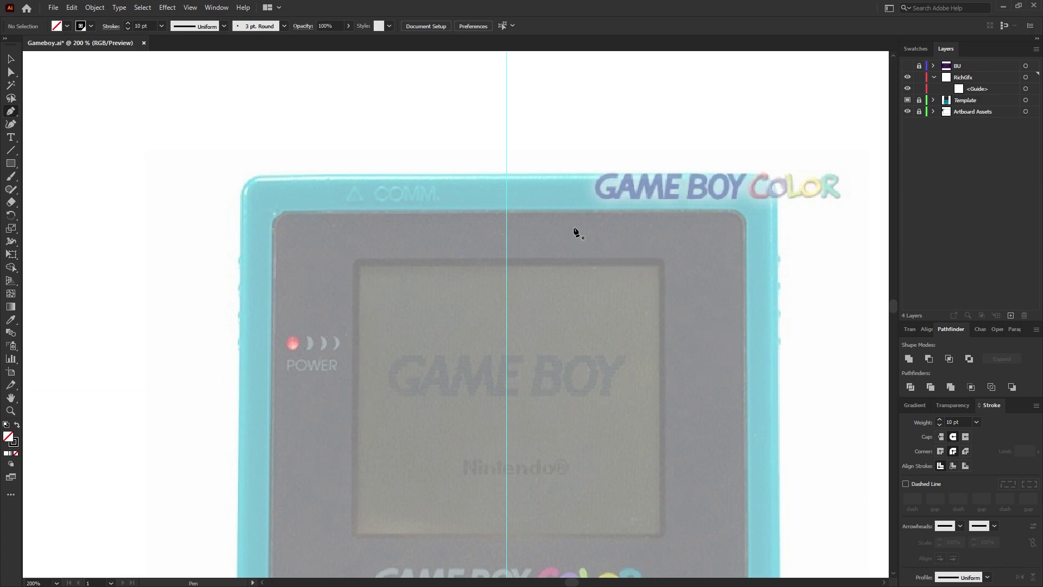
{"action": "left_click", "coordinate": [506, 175]}
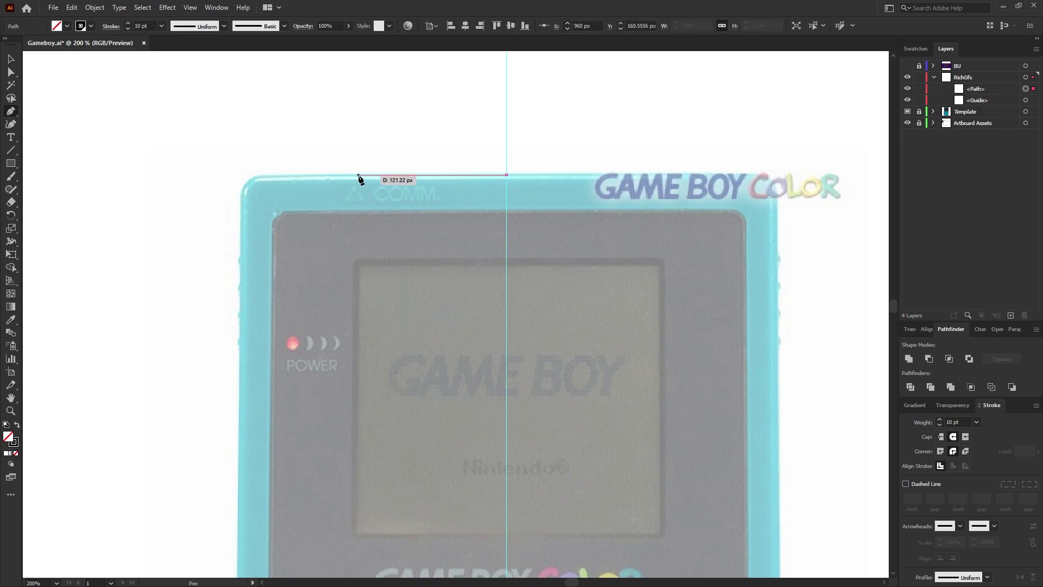
{"action": "left_click", "coordinate": [240, 174]}
{"action": "left_click_drag", "start_coordinate": [280, 402], "coordinate": [347, 149]}
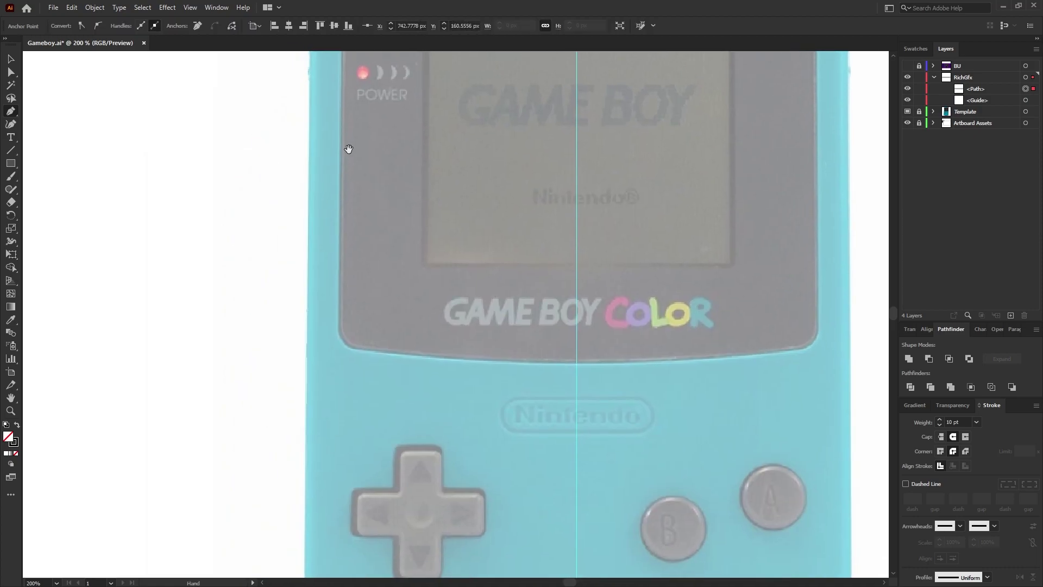
{"action": "left_click_drag", "start_coordinate": [349, 424], "coordinate": [372, 144]}
{"action": "left_click_drag", "start_coordinate": [382, 426], "coordinate": [368, 262]}
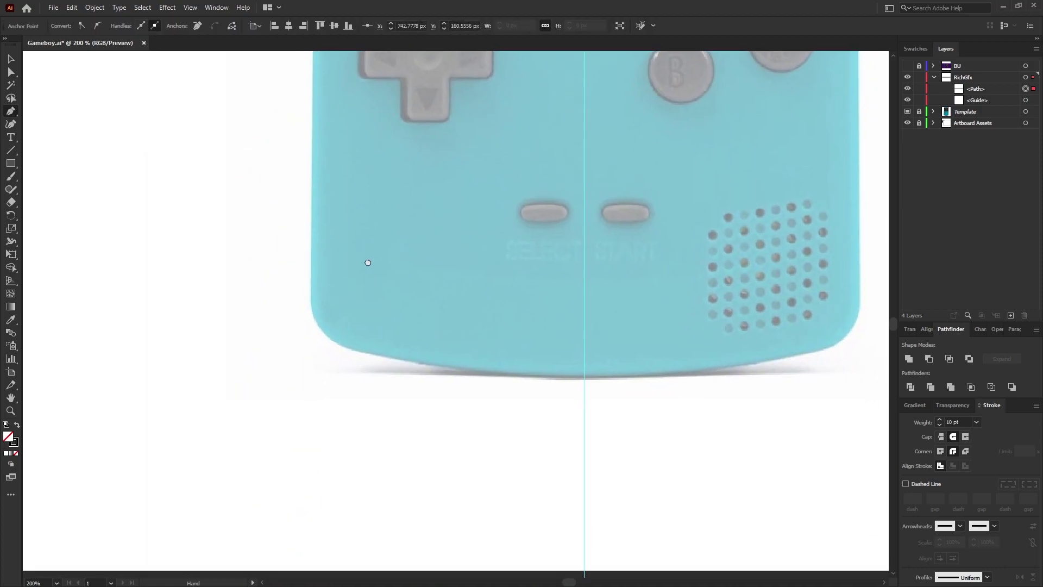
{"action": "left_click", "coordinate": [311, 348]}
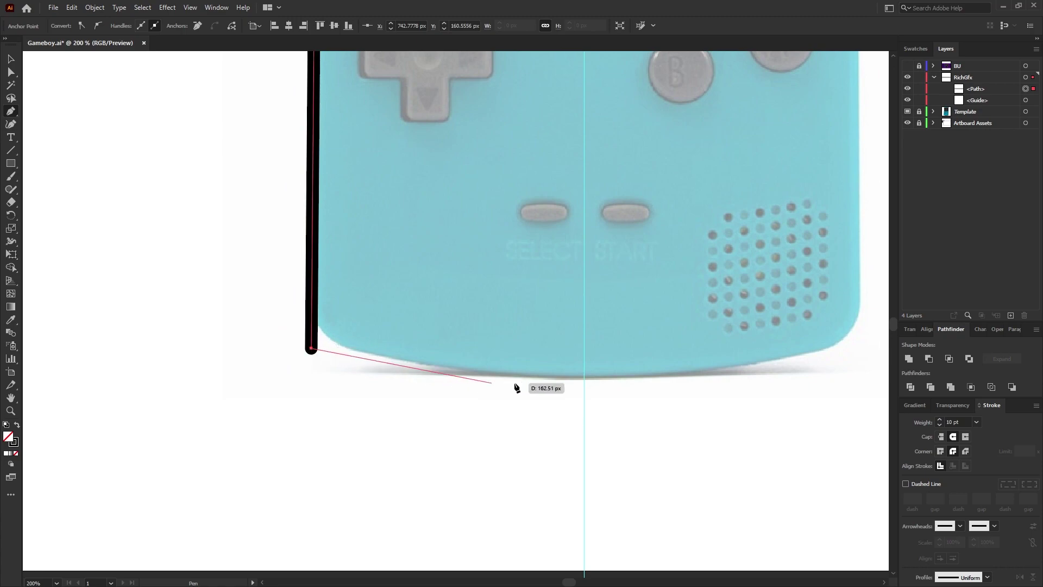
{"action": "left_click", "coordinate": [585, 378]}
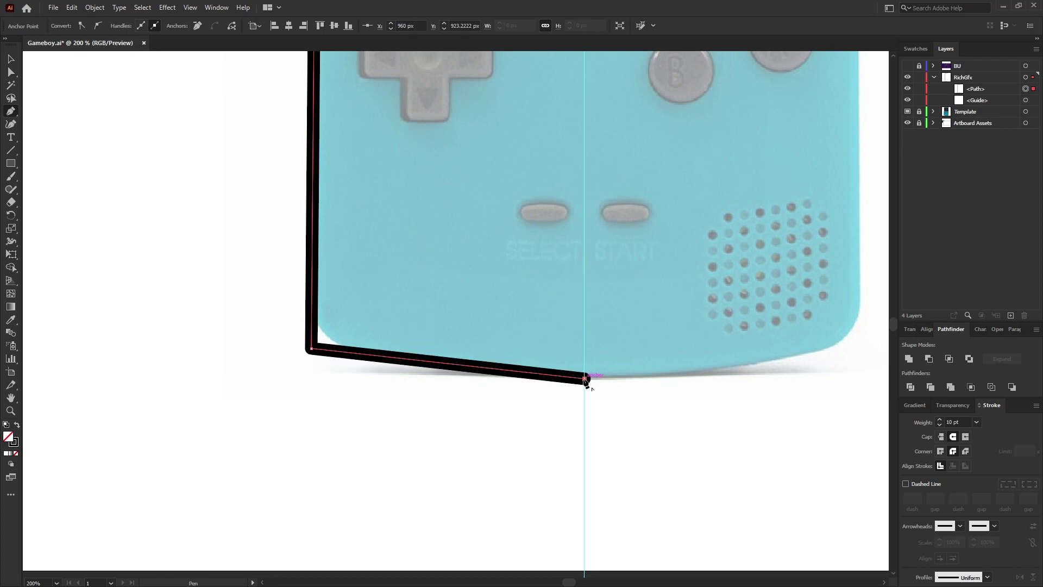
{"action": "left_click", "coordinate": [667, 410], "text": "ctrl"}
Round the body outline's lower-left corner by about 53 px and its upper-left corner by about 19 px
{"action": "key", "text": "a"}
{"action": "left_click_drag", "start_coordinate": [380, 317], "coordinate": [338, 249]}
{"action": "key", "text": "space"}
{"action": "left_click_drag", "start_coordinate": [398, 170], "coordinate": [406, 435]}
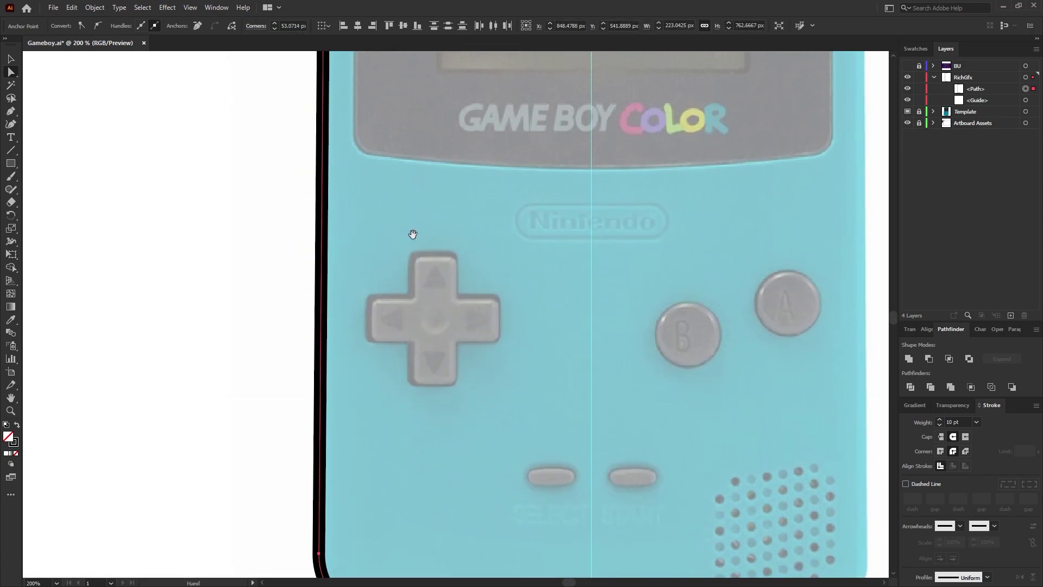
{"action": "left_click_drag", "start_coordinate": [413, 234], "coordinate": [446, 495]}
{"action": "left_click_drag", "start_coordinate": [406, 73], "coordinate": [434, 340]}
{"action": "left_click_drag", "start_coordinate": [361, 218], "coordinate": [411, 270]}
{"action": "key", "text": "v"}
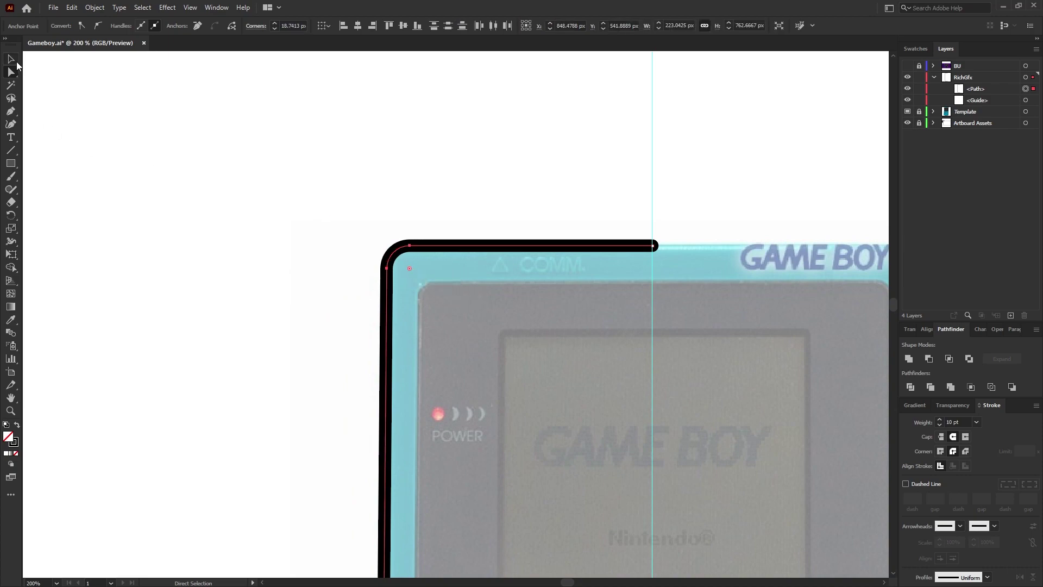
{"action": "left_click", "coordinate": [324, 405]}
Trace the left half of the dark screen bezel with a 5 pt stroke, starting and ending on the centre guide
{"action": "scroll", "coordinate": [610, 441], "scroll_direction": "down", "scroll_amount": 1}
{"action": "scroll", "coordinate": [610, 441], "scroll_direction": "down", "scroll_amount": 2}
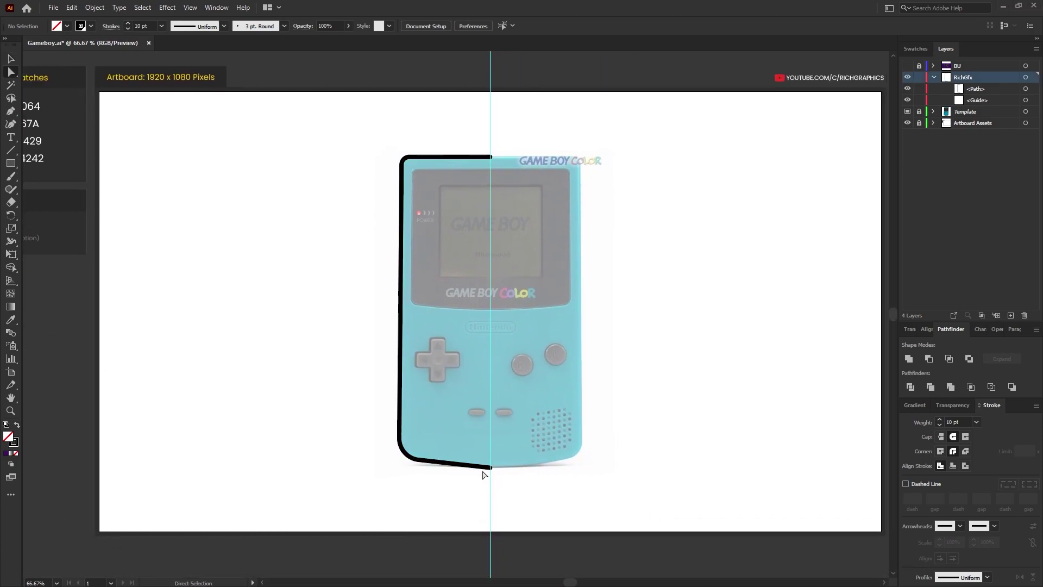
{"action": "double_click", "coordinate": [952, 421]}
{"action": "type", "text": "5"}
{"action": "key", "text": "Return"}
{"action": "key", "text": "p"}
{"action": "scroll", "coordinate": [461, 191], "scroll_direction": "up", "scroll_amount": 3}
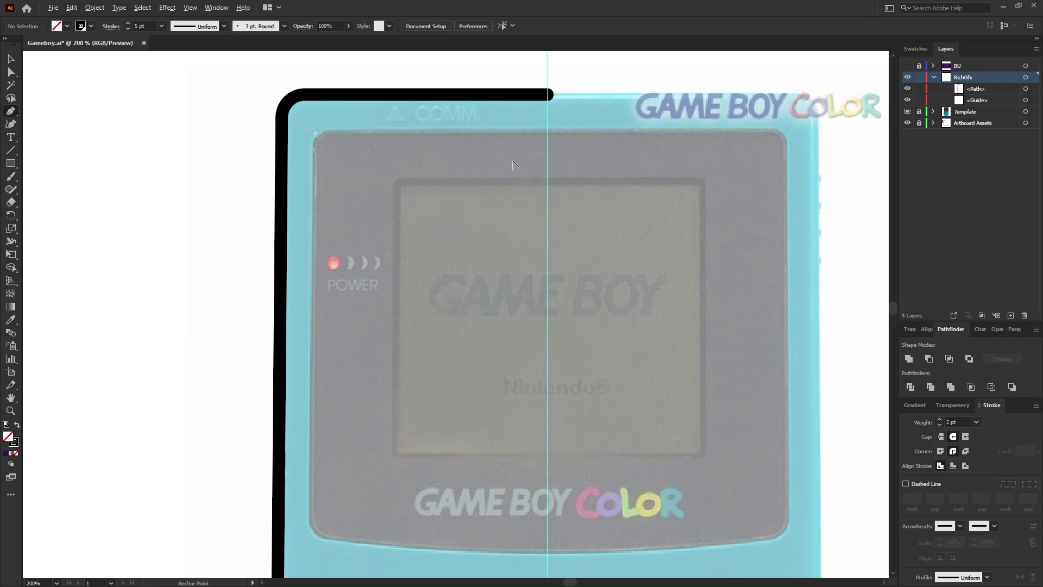
{"action": "left_click", "coordinate": [547, 130]}
{"action": "left_click", "coordinate": [313, 143], "text": "shift"}
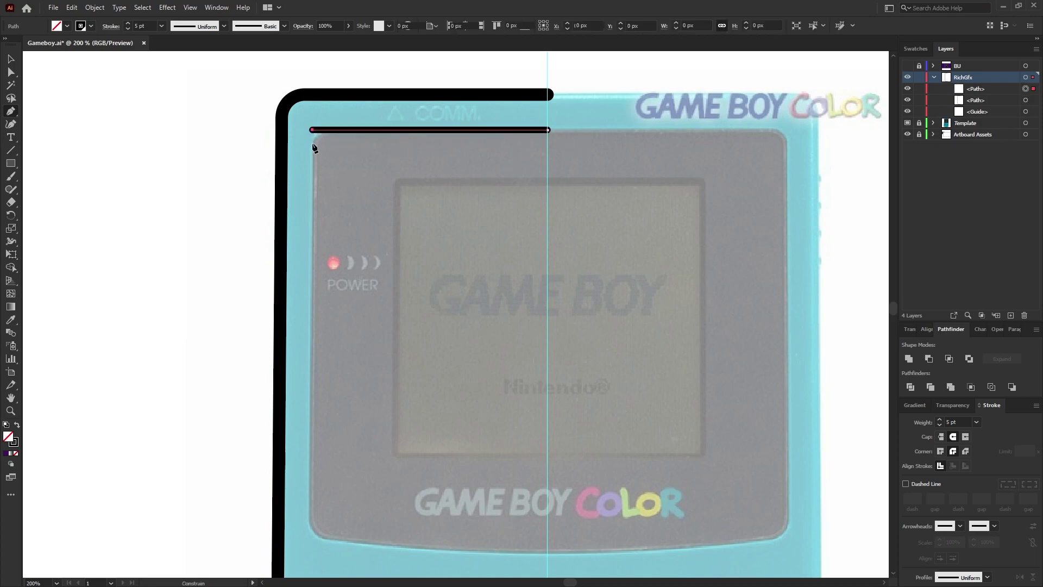
{"action": "left_click", "coordinate": [312, 539]}
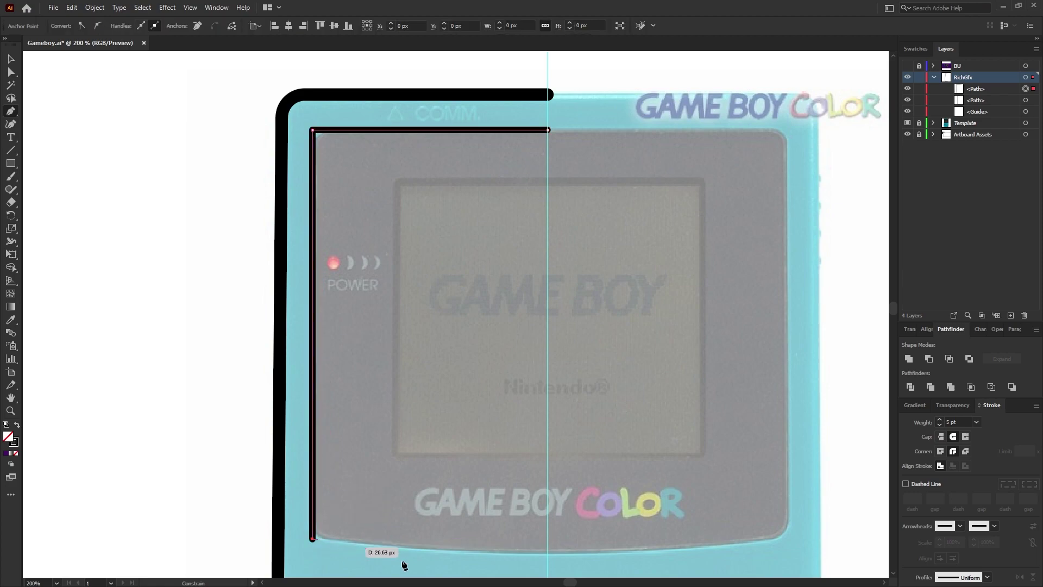
{"action": "left_click", "coordinate": [548, 554]}
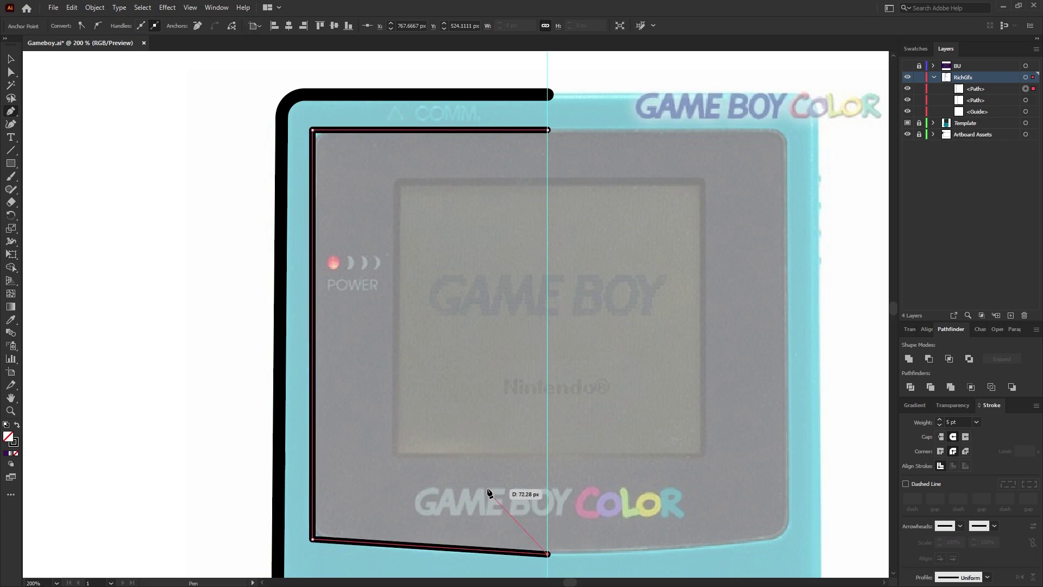
{"action": "key", "text": "Escape"}
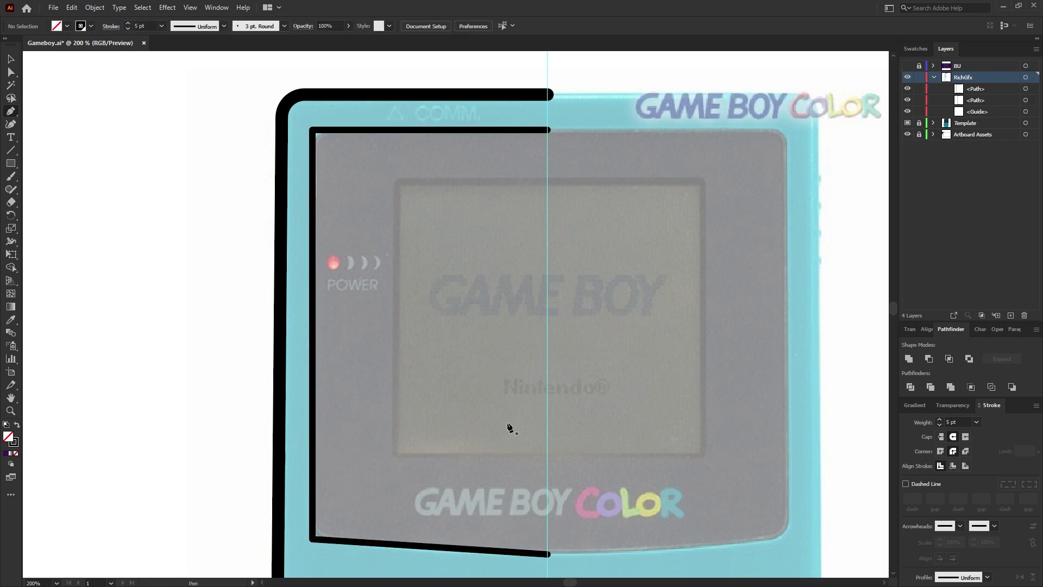
Trace the left half of the inner display with straight segments that start and end on the centre guide
{"action": "left_click", "coordinate": [547, 180]}
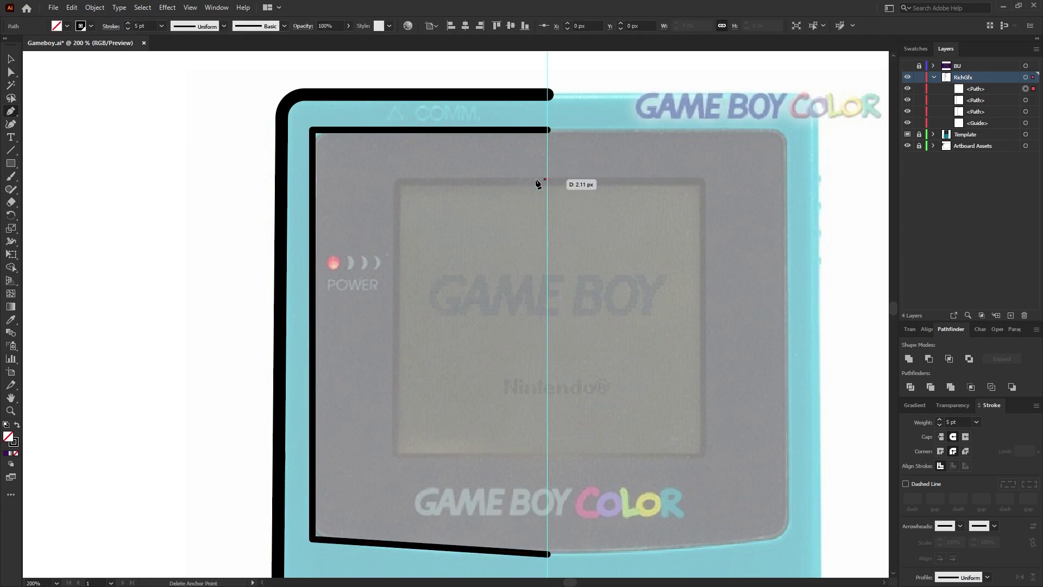
{"action": "left_click", "coordinate": [395, 182], "text": "shift"}
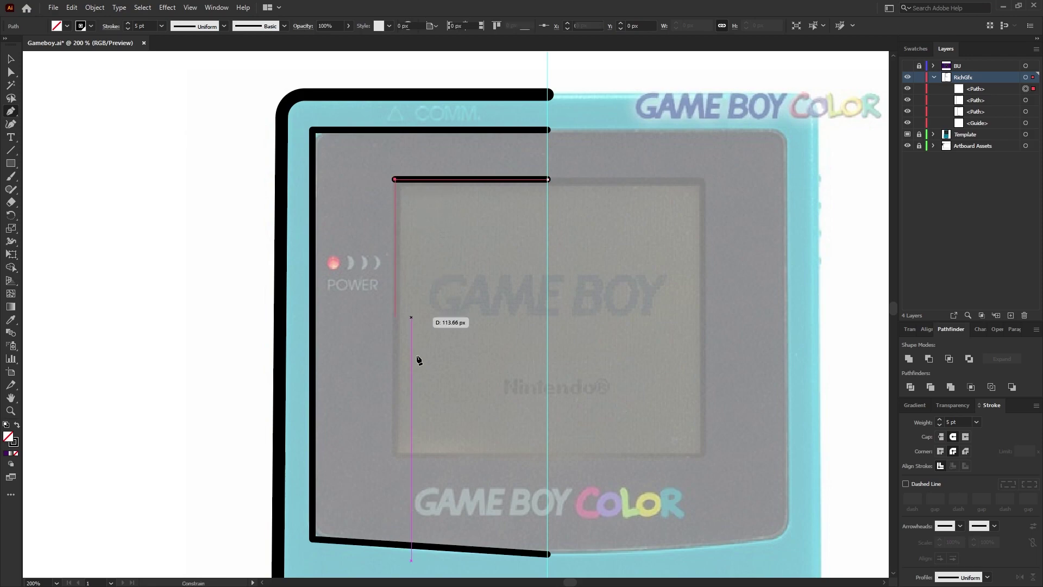
{"action": "left_click", "coordinate": [396, 457], "text": "shift"}
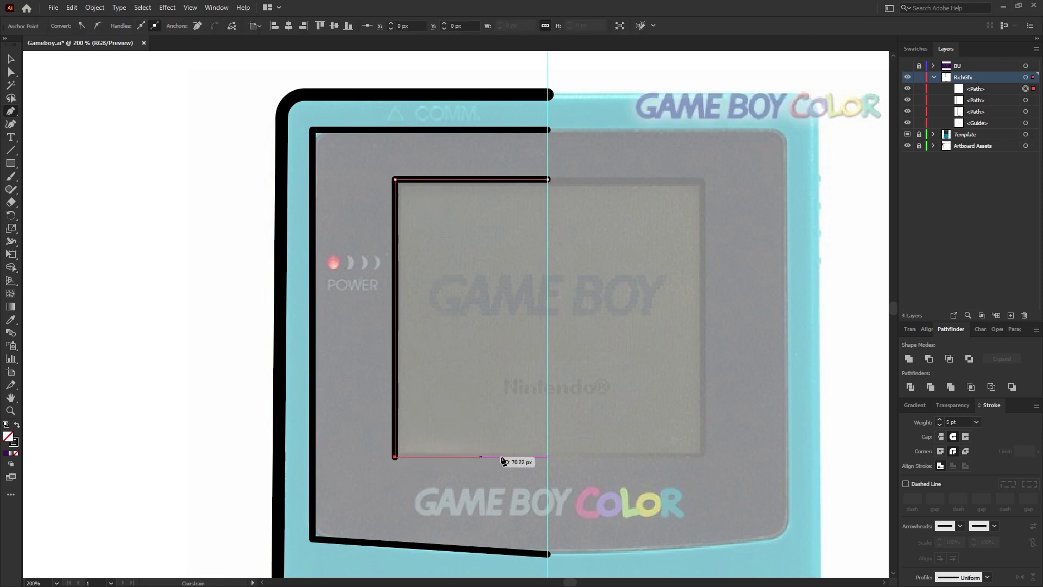
{"action": "left_click", "coordinate": [549, 458], "text": "shift"}
{"action": "left_click", "coordinate": [676, 415], "text": "ctrl"}
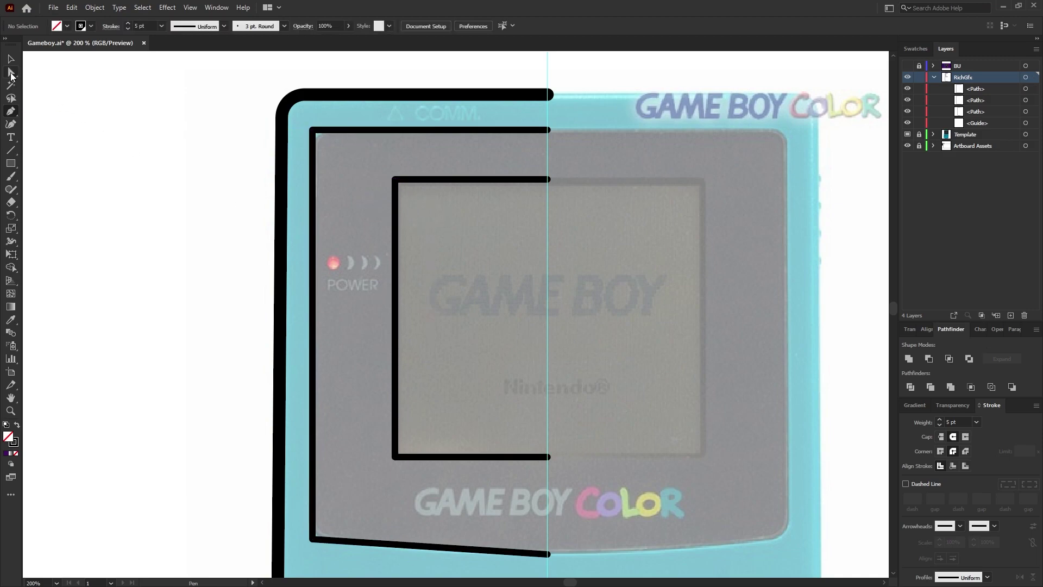
Round the two left corners of both the bezel outline and the display outline to match the photo
{"action": "left_click", "coordinate": [12, 75]}
{"action": "left_click", "coordinate": [312, 130]}
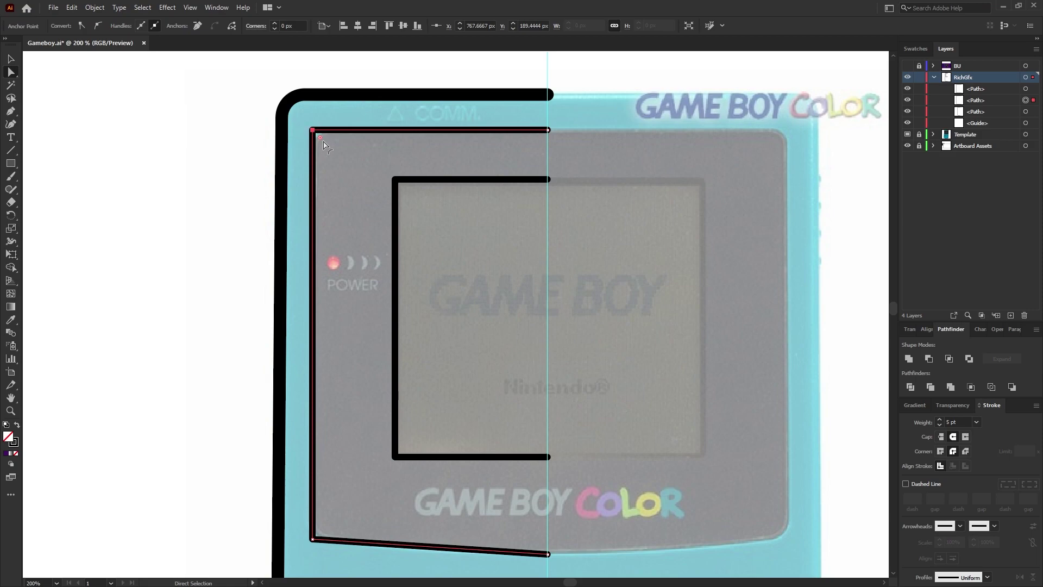
{"action": "left_click_drag", "start_coordinate": [322, 140], "coordinate": [330, 148]}
{"action": "key", "text": "ctrl+z"}
{"action": "left_click", "coordinate": [313, 539], "text": "shift"}
{"action": "left_click_drag", "start_coordinate": [321, 532], "coordinate": [330, 525]}
{"action": "left_click_drag", "start_coordinate": [435, 494], "coordinate": [364, 157]}
{"action": "left_click_drag", "start_coordinate": [402, 187], "coordinate": [409, 194]}
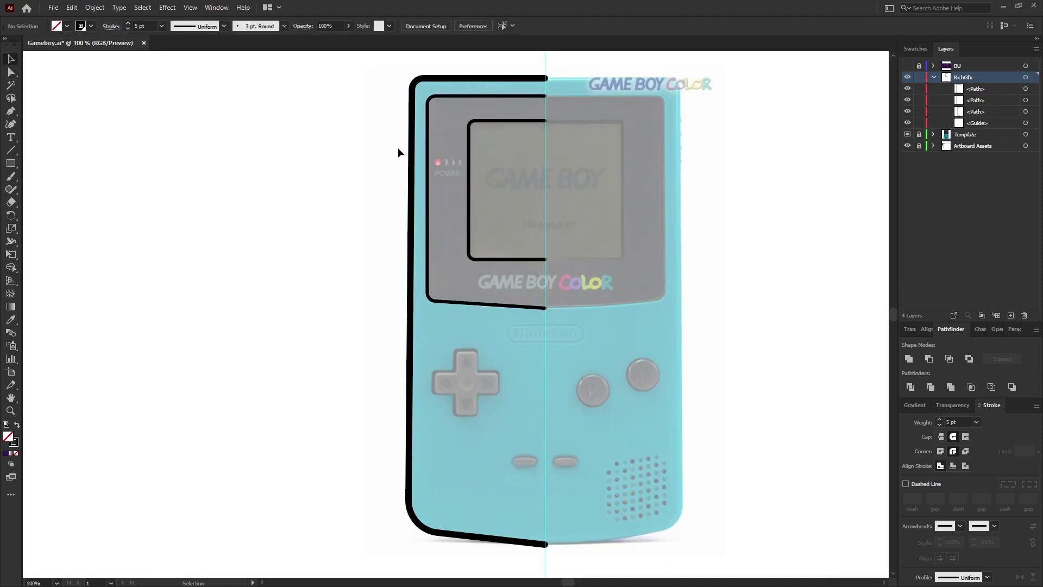
Reflect the body, bezel and display half outlines across a vertical axis as copies
{"action": "left_click_drag", "start_coordinate": [390, 69], "coordinate": [514, 560]}
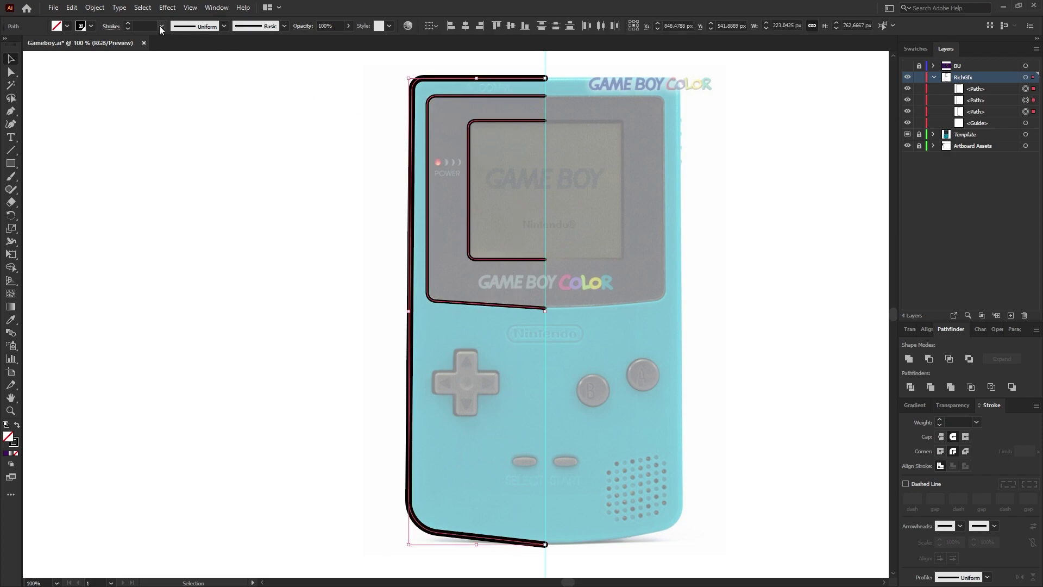
{"action": "right_click", "coordinate": [410, 406]}
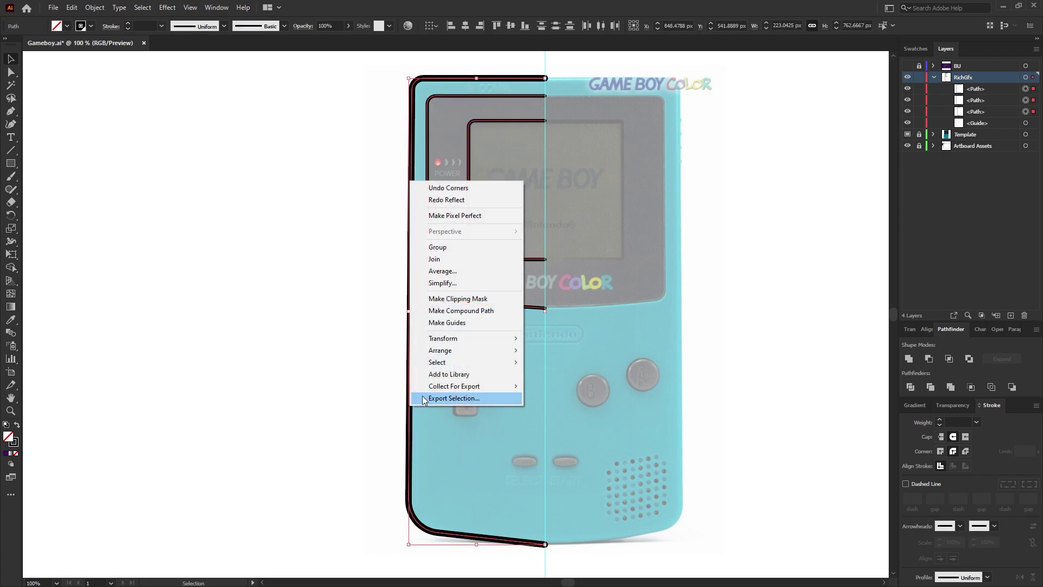
{"action": "mouse_move", "coordinate": [478, 341]}
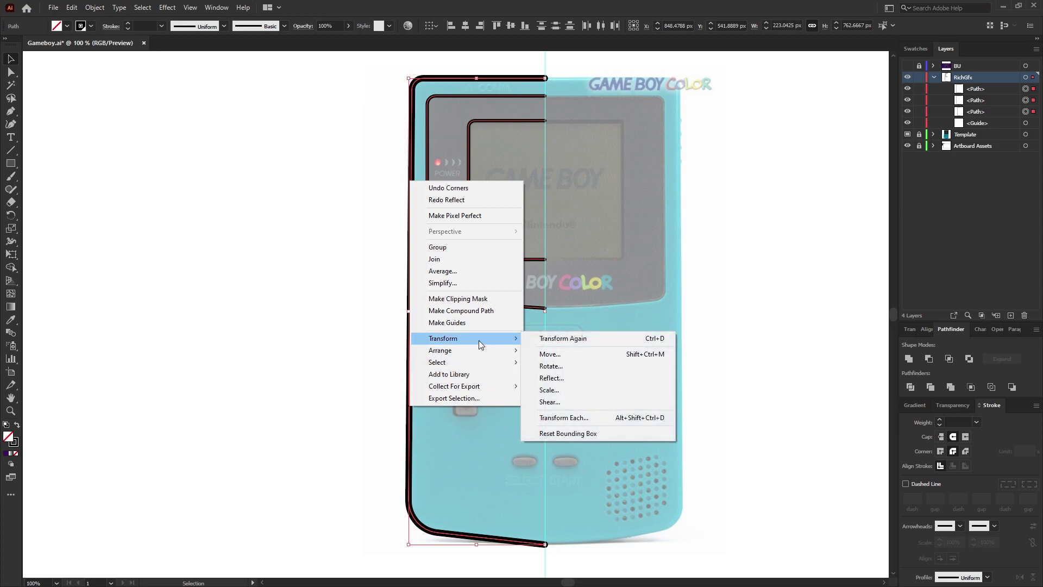
{"action": "left_click", "coordinate": [574, 377]}
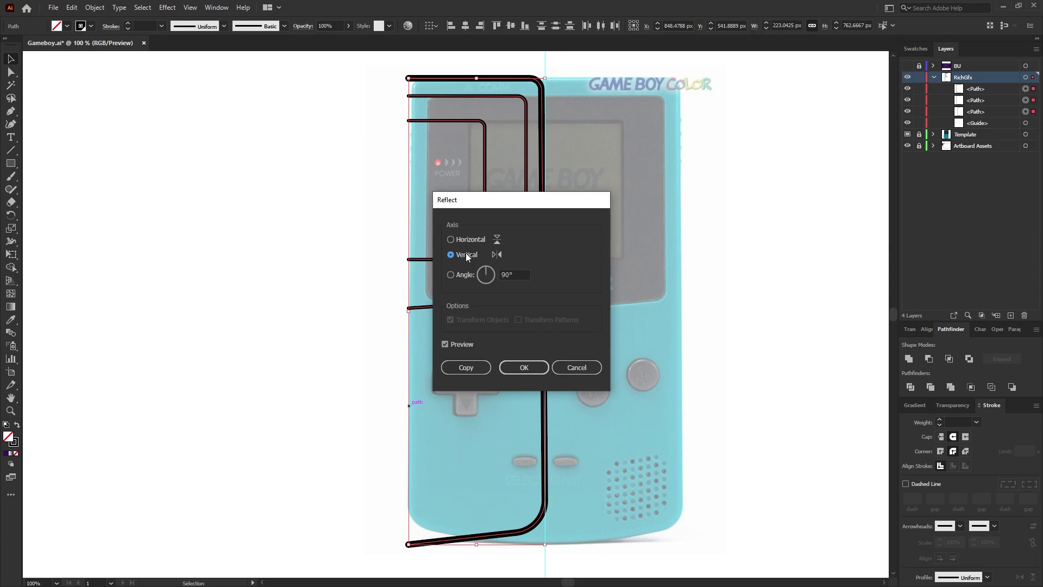
{"action": "left_click", "coordinate": [471, 367]}
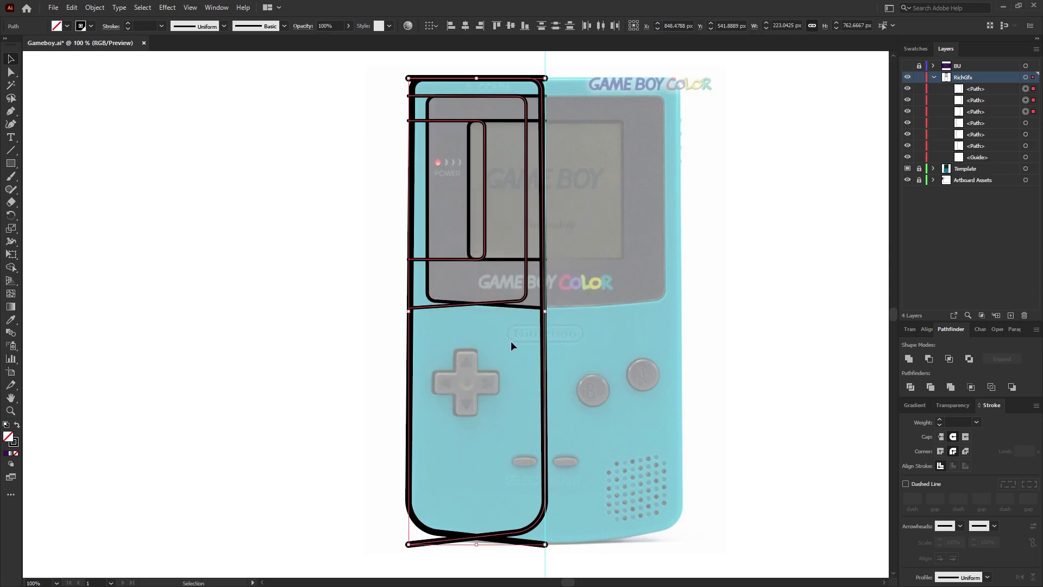
Move the mirrored copies to the right half and snap their open ends to the original halves' endpoints at X 960 px
{"action": "left_click_drag", "start_coordinate": [481, 242], "coordinate": [639, 253]}
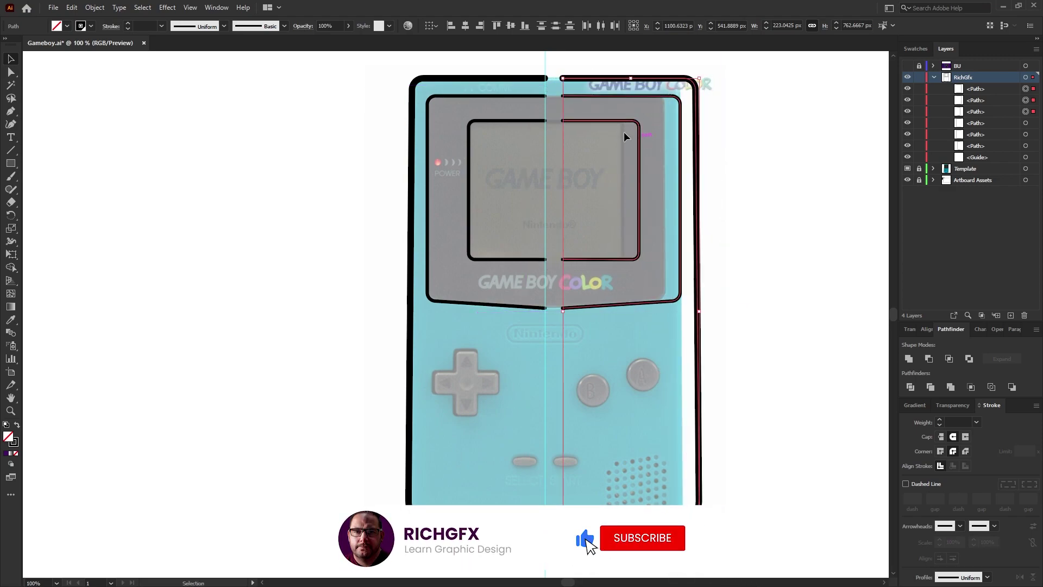
{"action": "scroll", "coordinate": [548, 58], "scroll_direction": "up", "scroll_amount": 4}
{"action": "scroll", "coordinate": [549, 83], "scroll_direction": "up", "scroll_amount": 1}
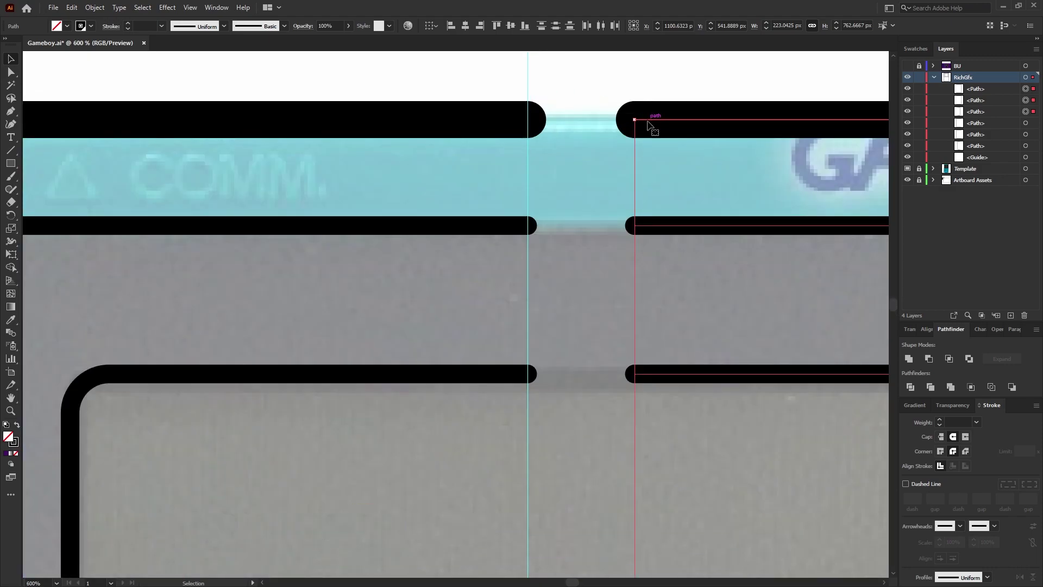
{"action": "key", "text": "a"}
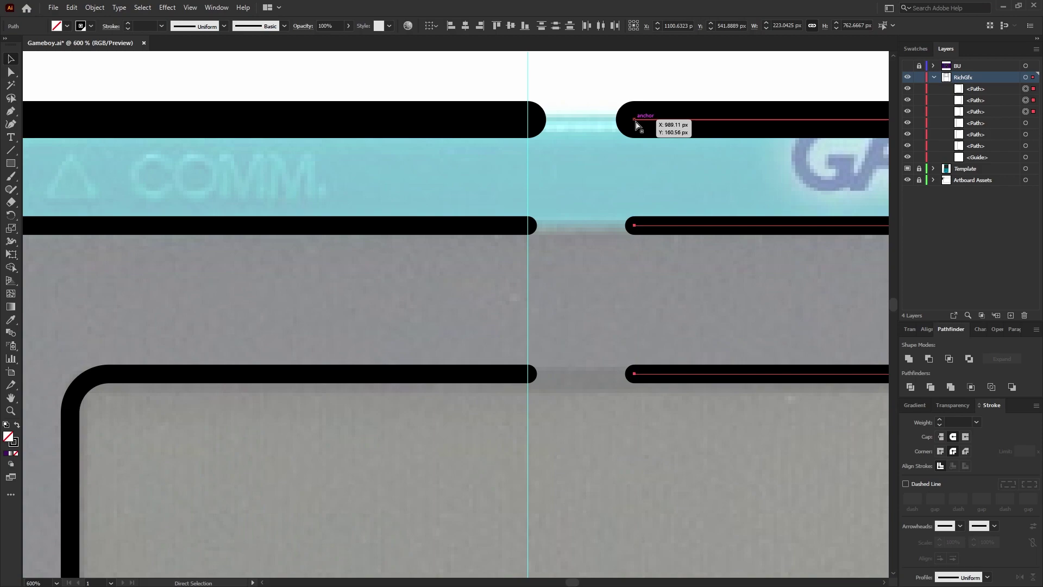
{"action": "left_click_drag", "start_coordinate": [636, 125], "coordinate": [530, 120]}
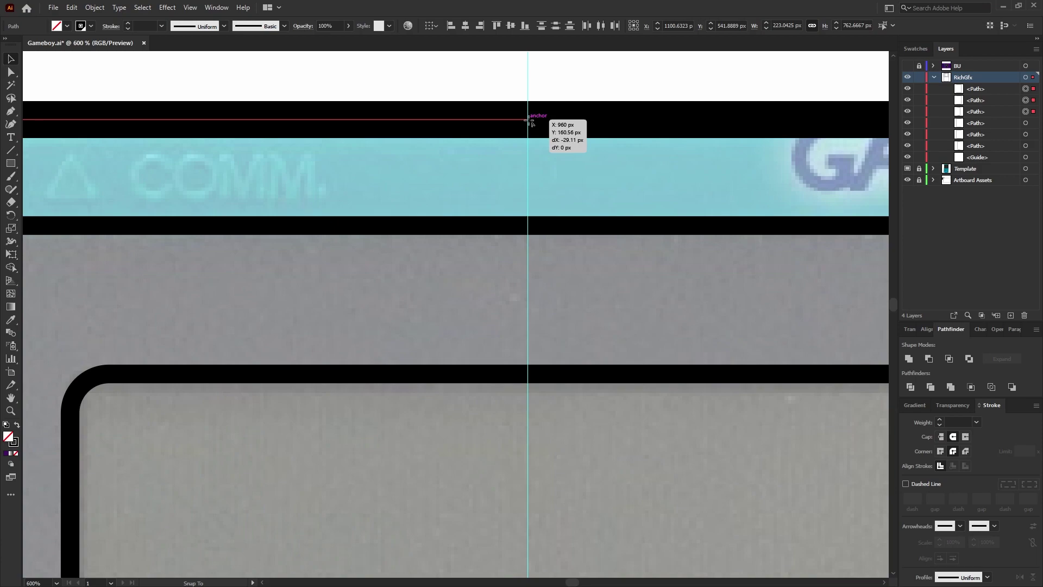
{"action": "left_click_drag", "start_coordinate": [530, 120], "coordinate": [530, 121]}
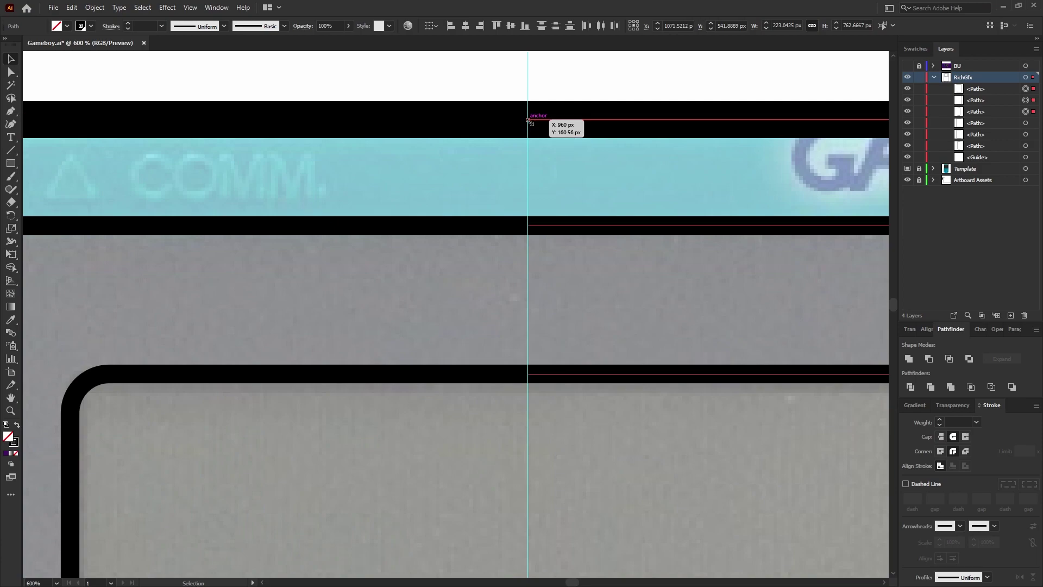
Delete the vertical centre guide from the RichGfx layer
{"action": "left_click", "coordinate": [337, 83]}
{"action": "key", "text": "ctrl+1"}
{"action": "left_click_drag", "start_coordinate": [743, 360], "coordinate": [707, 220]}
{"action": "left_click", "coordinate": [1004, 160]}
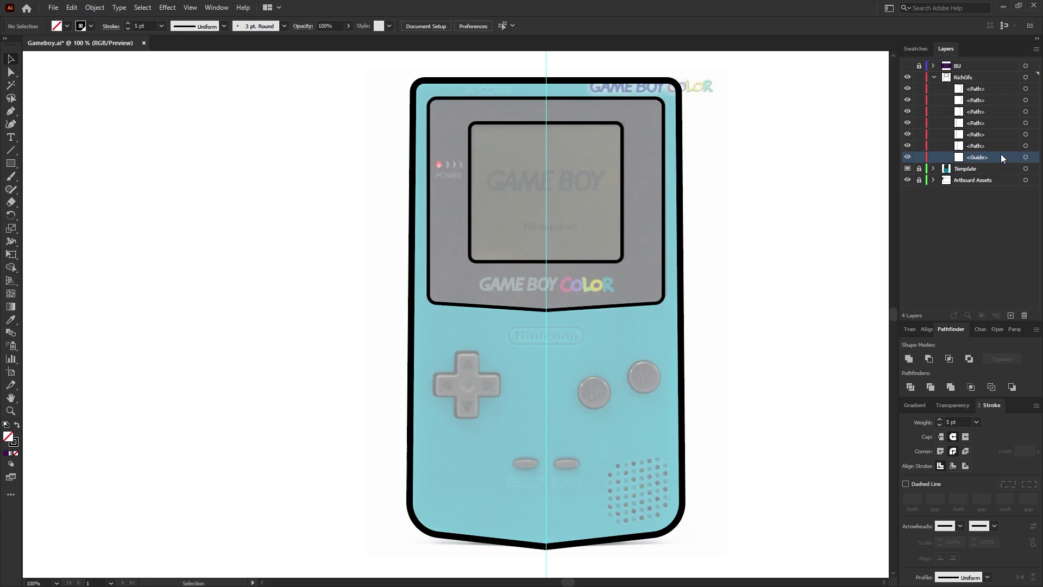
{"action": "left_click", "coordinate": [1025, 316]}
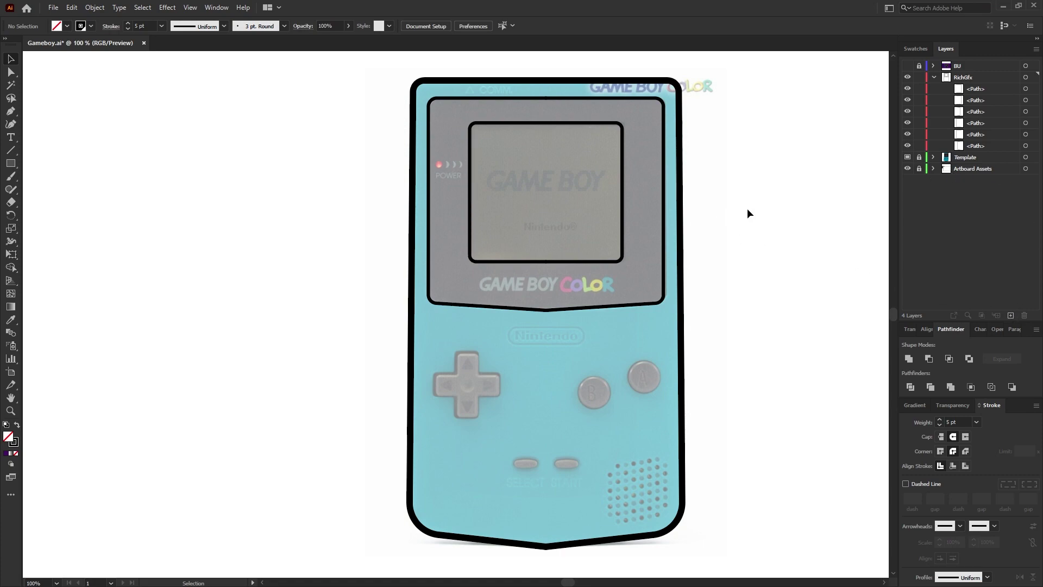
Join the two halves of the body, bezel and display outlines at their top centre endpoints
{"action": "key", "text": "a"}
{"action": "left_click", "coordinate": [572, 96]}
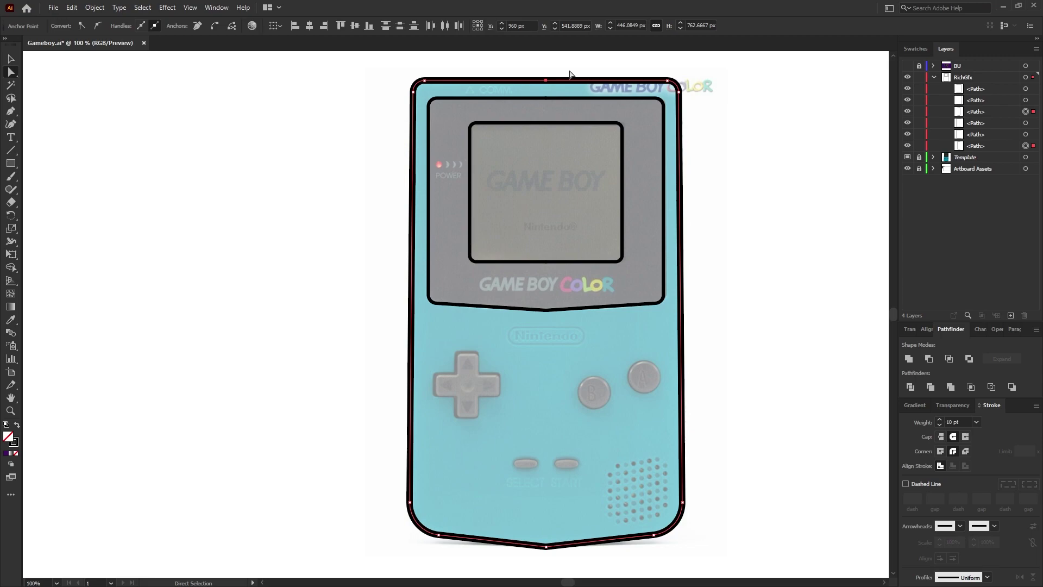
{"action": "key", "text": "Delete"}
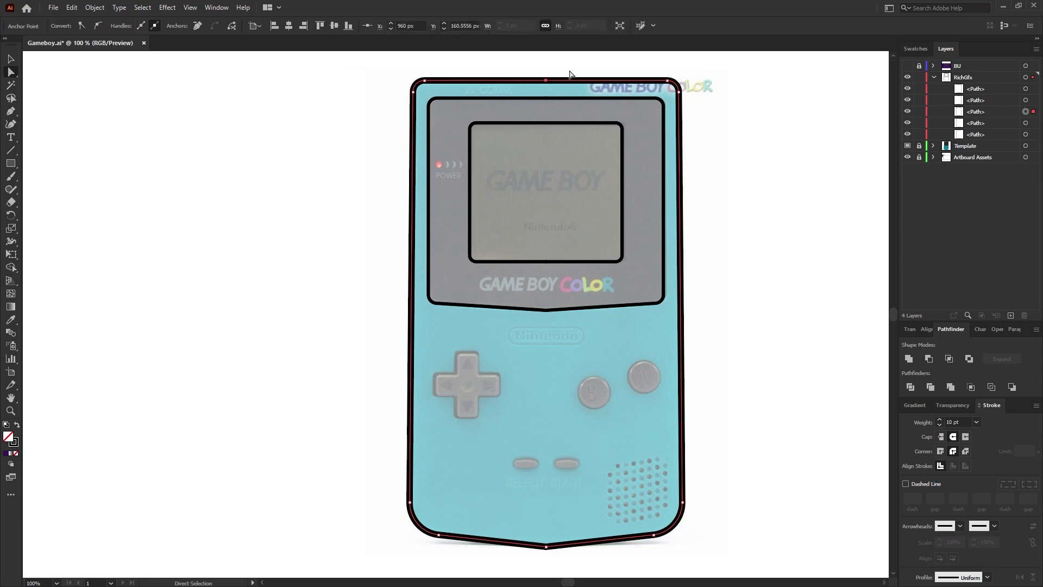
{"action": "left_click", "coordinate": [578, 64]}
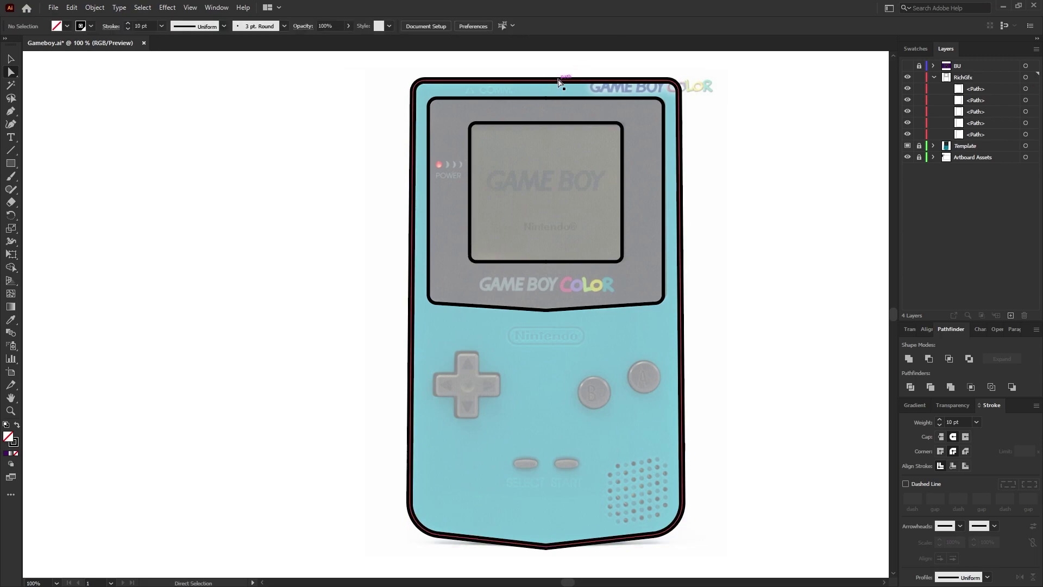
{"action": "left_click", "coordinate": [562, 81]}
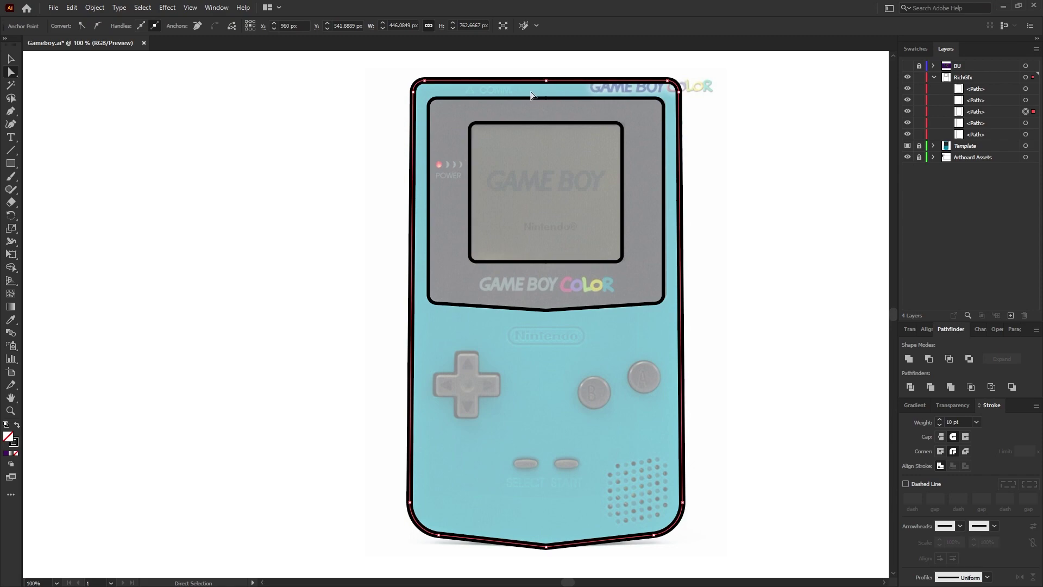
{"action": "left_click_drag", "start_coordinate": [526, 91], "coordinate": [558, 135]}
{"action": "key", "text": "ctrl+j"}
{"action": "key", "text": "ctrl+j"}
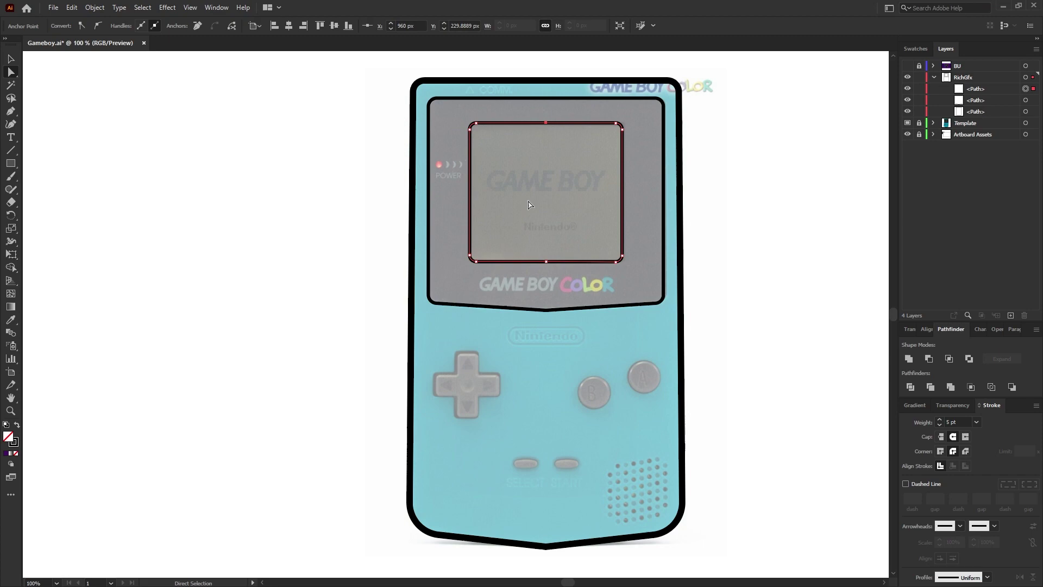
Join the display, bezel and body outlines at their bottom centre endpoints to close all three shapes
{"action": "left_click_drag", "start_coordinate": [528, 202], "coordinate": [561, 333]}
{"action": "key", "text": "ctrl+j"}
{"action": "key", "text": "ctrl+j"}
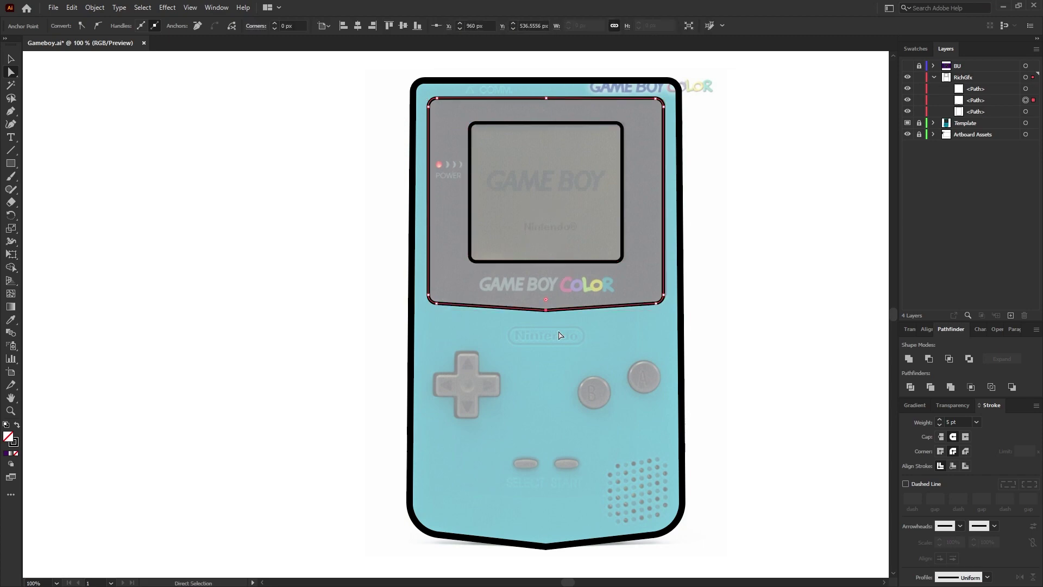
{"action": "left_click_drag", "start_coordinate": [530, 530], "coordinate": [569, 571]}
{"action": "key", "text": "ctrl+j"}
{"action": "left_click", "coordinate": [793, 308]}
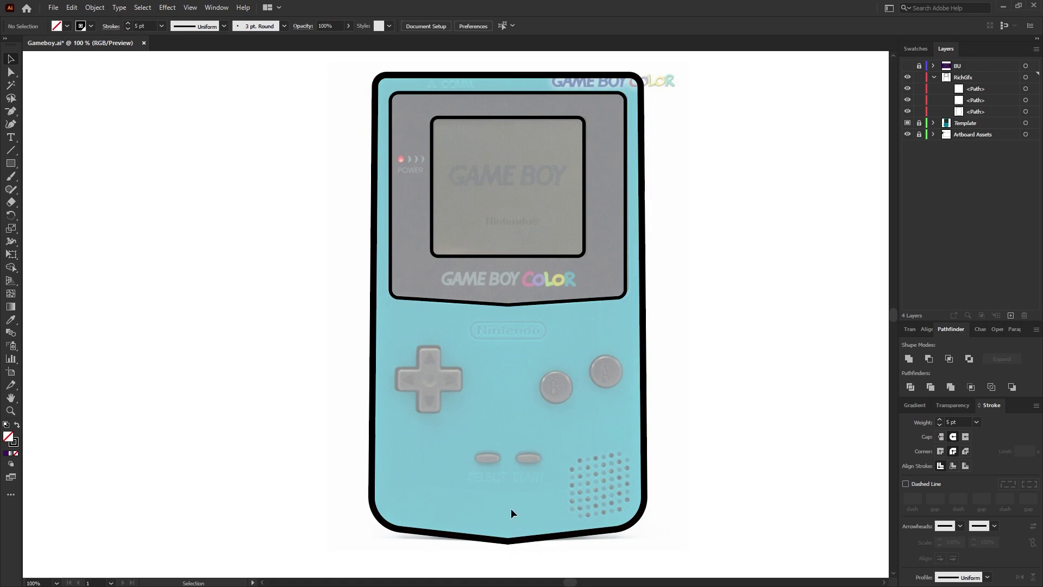
Remove the pointed bottom centre anchor from both the body outline and the bezel outline
{"action": "key", "text": "minus"}
{"action": "left_click", "coordinate": [509, 541]}
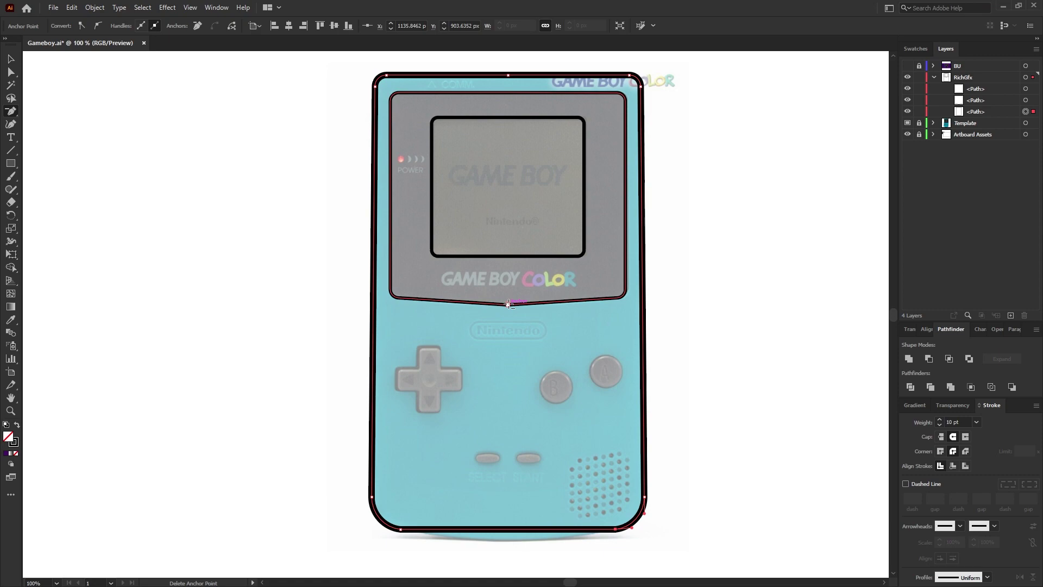
{"action": "left_click", "coordinate": [509, 303]}
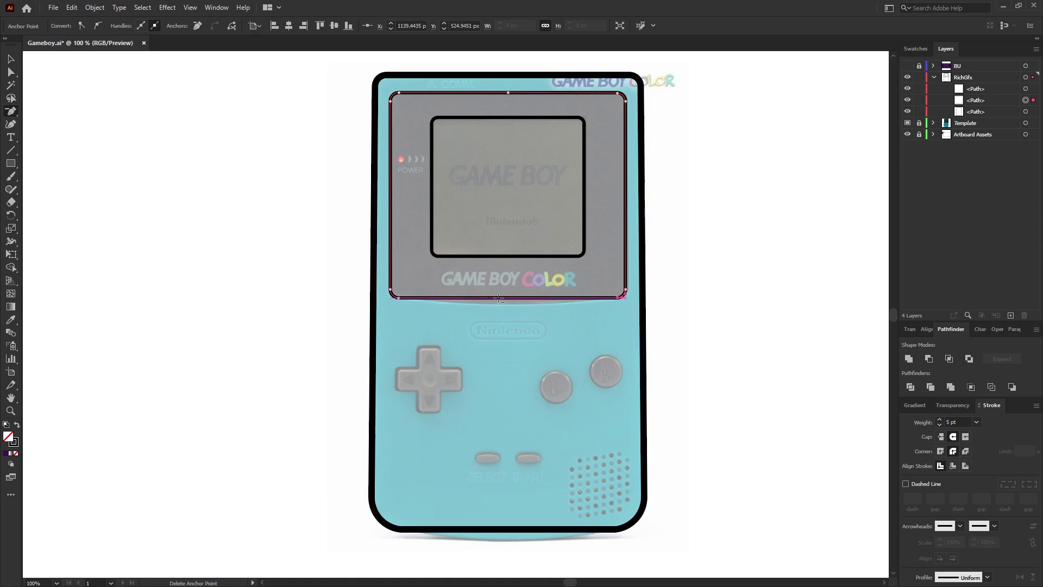
Bend the bottom edges of the bezel and body outlines into shallow downward curves that follow the photo
{"action": "left_click", "coordinate": [11, 126]}
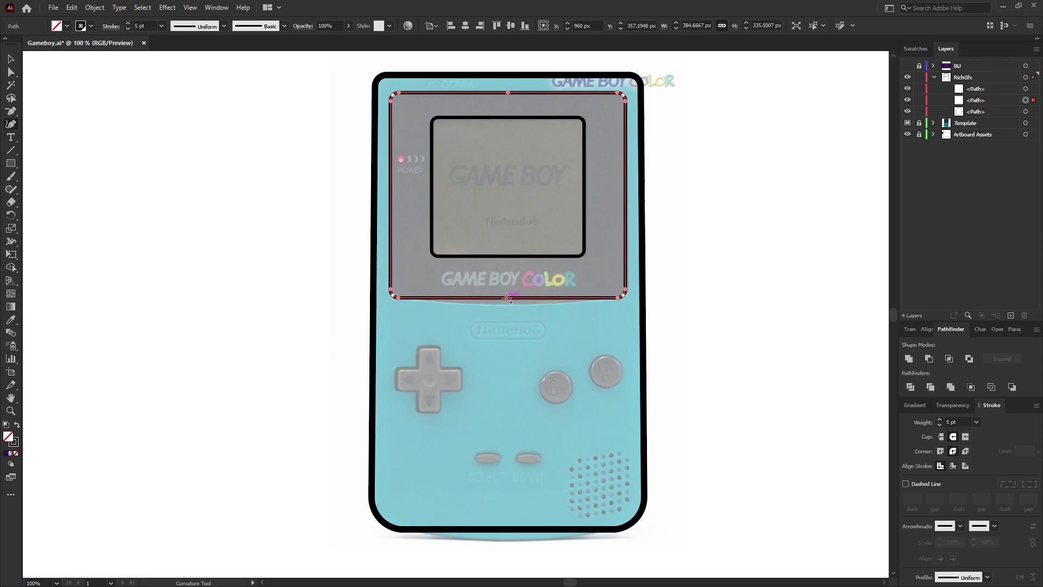
{"action": "left_click_drag", "start_coordinate": [507, 299], "coordinate": [507, 305]}
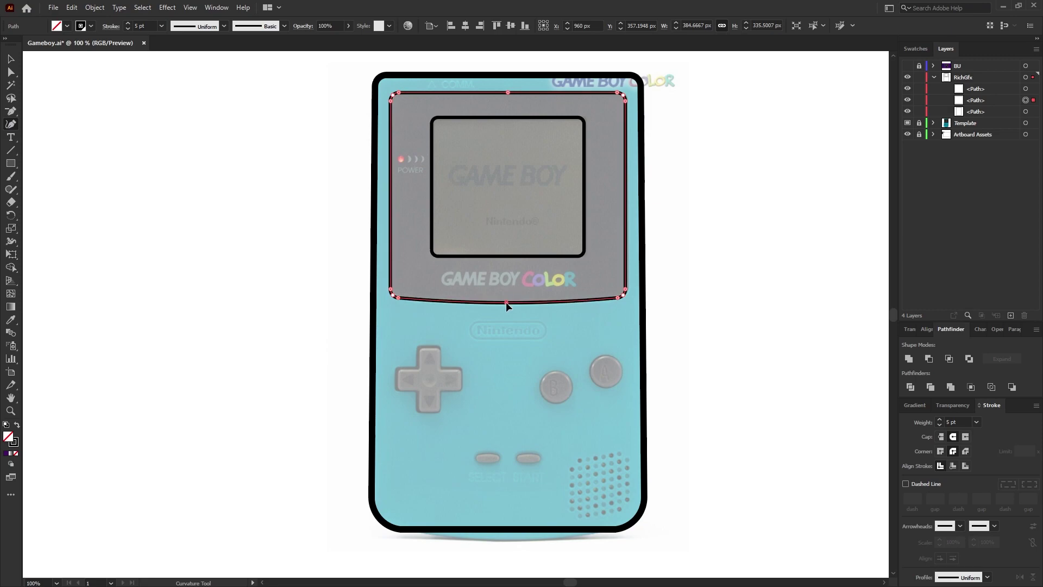
{"action": "left_click", "coordinate": [530, 529]}
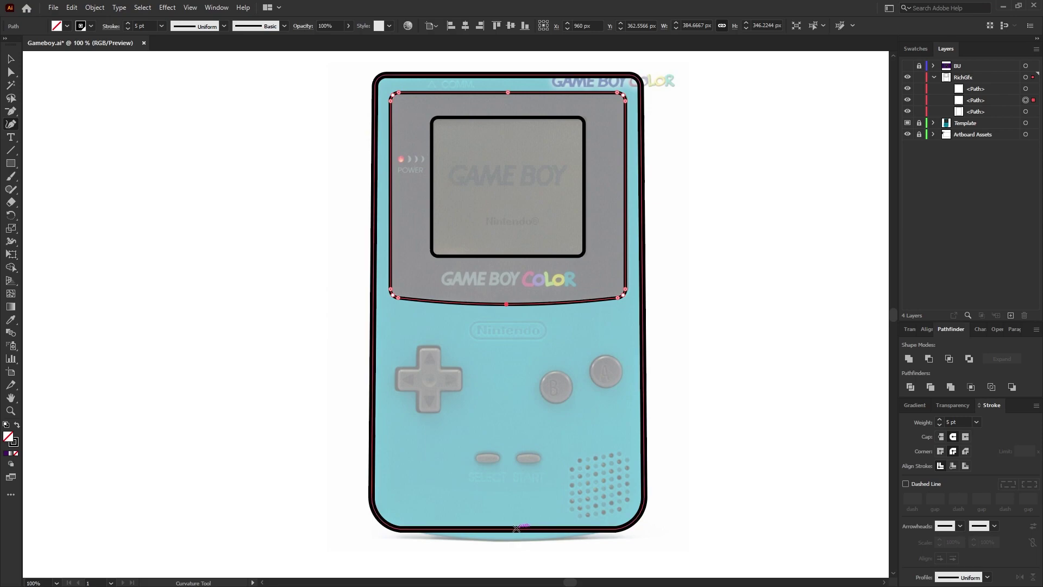
{"action": "left_click", "coordinate": [509, 528]}
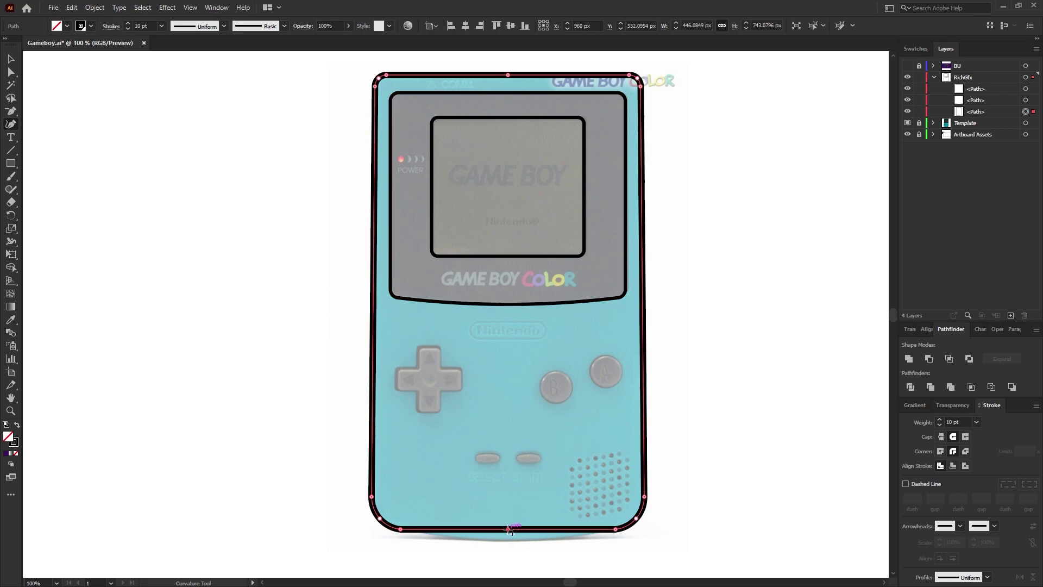
{"action": "left_click_drag", "start_coordinate": [509, 529], "coordinate": [509, 541]}
{"action": "left_click", "coordinate": [10, 59]}
{"action": "left_click", "coordinate": [105, 125]}
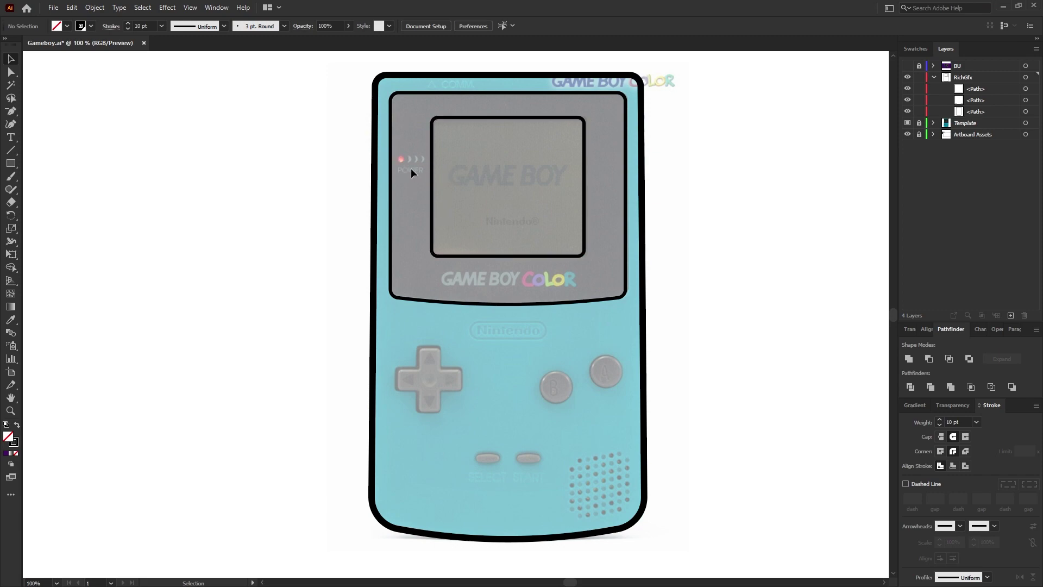
Draw a rectangle about 43 by 108 px over the D-pad's vertical arm and duplicate it in place
{"action": "left_click", "coordinate": [11, 163]}
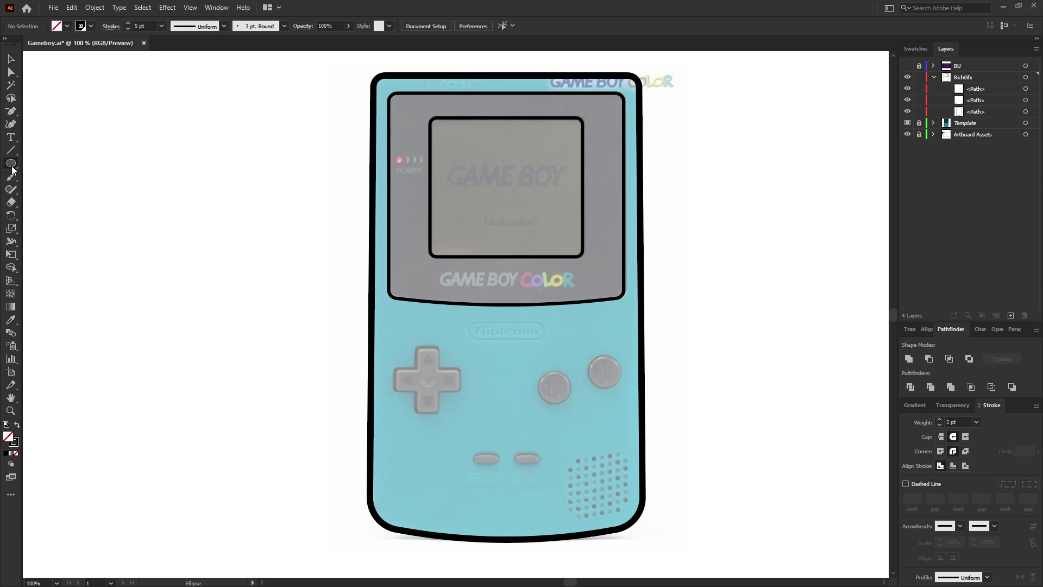
{"action": "left_click_drag", "start_coordinate": [414, 346], "coordinate": [440, 413]}
{"action": "key", "text": "v"}
{"action": "key", "text": "ctrl+c"}
{"action": "key", "text": "ctrl+f"}
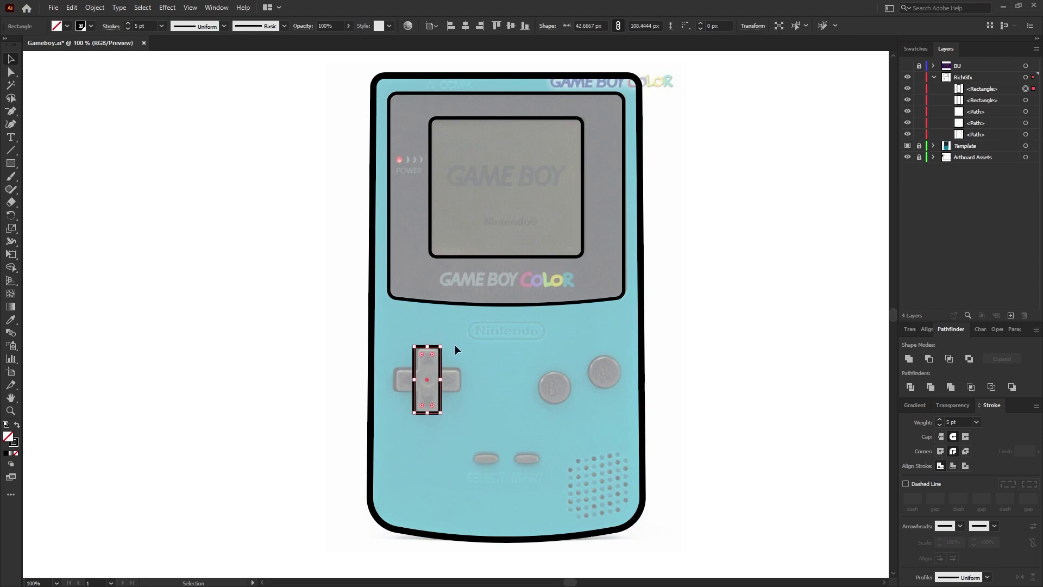
Rotate the duplicate onto the D-pad's horizontal arm and merge both rectangles into one cross outline
{"action": "mouse_move", "coordinate": [454, 347]}
{"action": "left_mouse_down"}
{"action": "mouse_move", "coordinate": [454, 408]}
{"action": "mouse_move", "coordinate": [403, 370]}
{"action": "mouse_move", "coordinate": [423, 358]}
{"action": "left_mouse_up"}
{"action": "left_click", "coordinate": [440, 405], "text": "shift"}
{"action": "key", "text": "shift+m"}
{"action": "left_click", "coordinate": [10, 71]}
{"action": "left_click", "coordinate": [486, 389]}
Draw a fully rounded rectangle over the Select button and place a copy over the Start button
{"action": "key", "text": "m"}
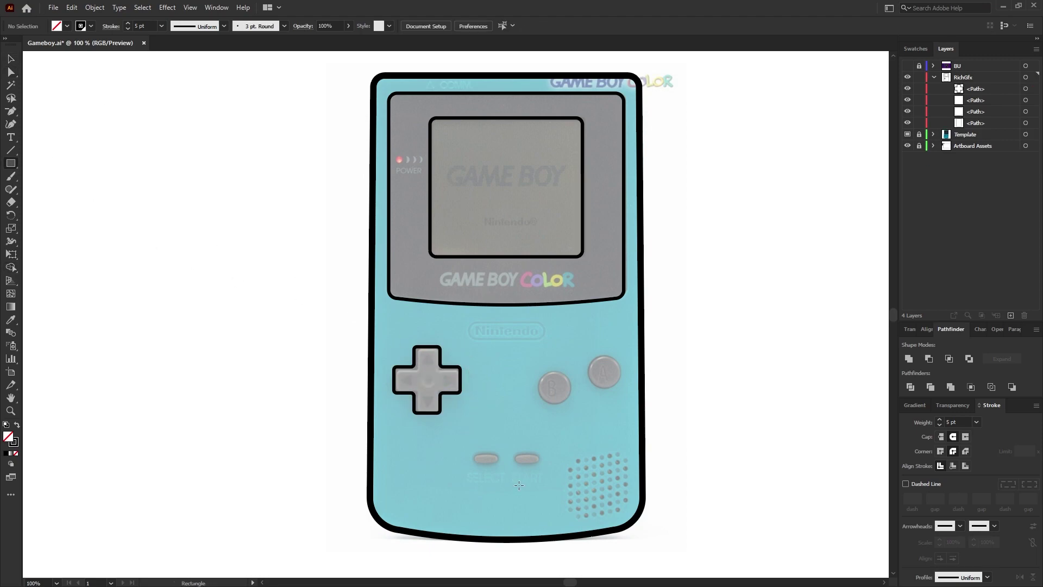
{"action": "left_click_drag", "start_coordinate": [470, 451], "coordinate": [501, 465]}
{"action": "key", "text": "a"}
{"action": "left_click_drag", "start_coordinate": [477, 457], "coordinate": [531, 491]}
{"action": "left_click_drag", "start_coordinate": [488, 460], "coordinate": [528, 461]}
Draw circles over the A button, the B button and the power light, setting the power light circle's stroke to 5 pt
{"action": "left_click_drag", "start_coordinate": [11, 163], "coordinate": [55, 189]}
{"action": "mouse_move", "coordinate": [537, 370]}
{"action": "left_mouse_down"}
{"action": "mouse_move", "coordinate": [573, 403]}
{"action": "mouse_move", "coordinate": [553, 388]}
{"action": "mouse_move", "coordinate": [602, 372]}
{"action": "mouse_move", "coordinate": [415, 158]}
{"action": "mouse_move", "coordinate": [397, 158]}
{"action": "left_mouse_up"}
{"action": "key", "text": "v"}
{"action": "scroll", "coordinate": [403, 154], "scroll_direction": "up", "scroll_amount": 4}
{"action": "left_click_drag", "start_coordinate": [477, 87], "coordinate": [422, 143], "text": "alt+shift"}
{"action": "left_click_drag", "start_coordinate": [413, 152], "coordinate": [386, 174]}
{"action": "left_click_drag", "start_coordinate": [964, 422], "coordinate": [947, 423]}
{"action": "type", "text": "5"}
{"action": "key", "text": "Return"}
{"action": "scroll", "coordinate": [555, 188], "scroll_direction": "right", "scroll_amount": 1}
{"action": "left_click", "coordinate": [555, 191]}
Resize the power light's circle to fit the photo and reapply the 5 pt stroke weight
{"action": "left_click", "coordinate": [385, 171]}
{"action": "left_click_drag", "start_coordinate": [384, 164], "coordinate": [392, 157], "text": "alt+shift"}
{"action": "left_click_drag", "start_coordinate": [964, 422], "coordinate": [932, 423]}
{"action": "type", "text": "5"}
{"action": "key", "text": "Return"}
{"action": "left_click", "coordinate": [429, 223]}
{"action": "scroll", "coordinate": [424, 206], "scroll_direction": "down", "scroll_amount": 4}
{"action": "left_click_drag", "start_coordinate": [626, 312], "coordinate": [620, 279]}
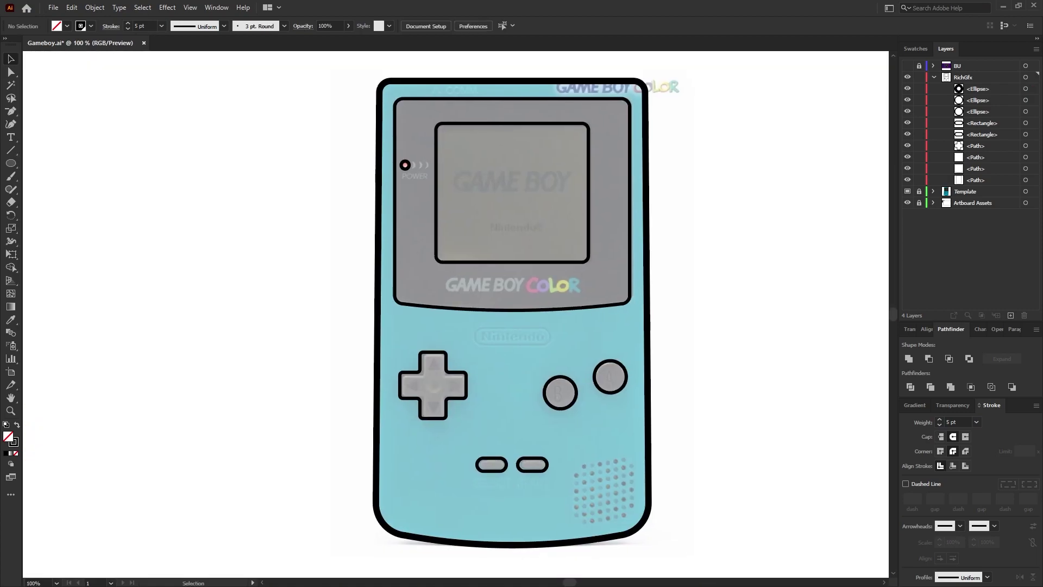
Group all the traced Game Boy outlines together
{"action": "left_click_drag", "start_coordinate": [317, 58], "coordinate": [712, 558]}
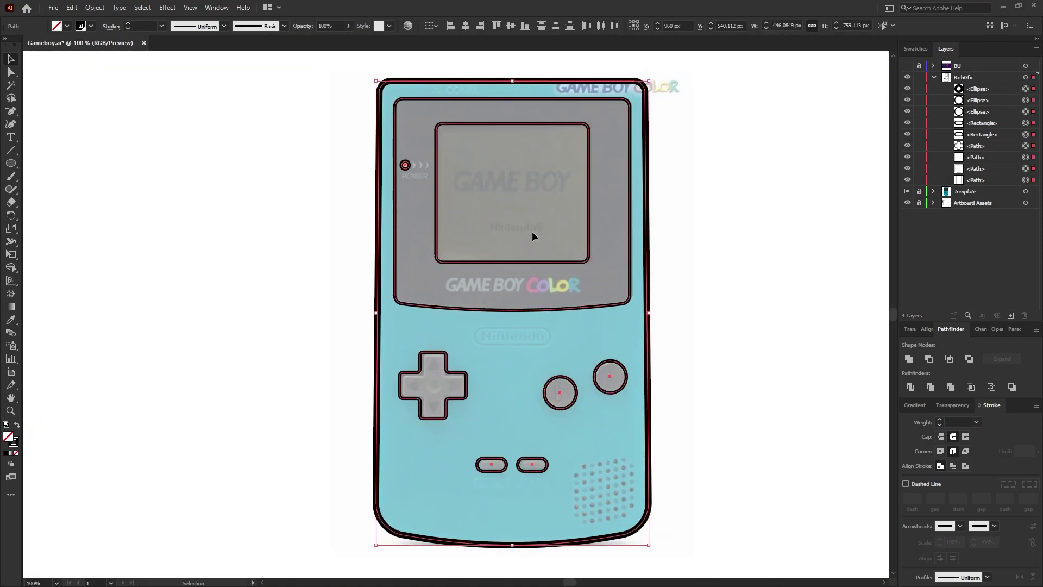
{"action": "left_click", "coordinate": [94, 7]}
{"action": "left_click", "coordinate": [129, 59]}
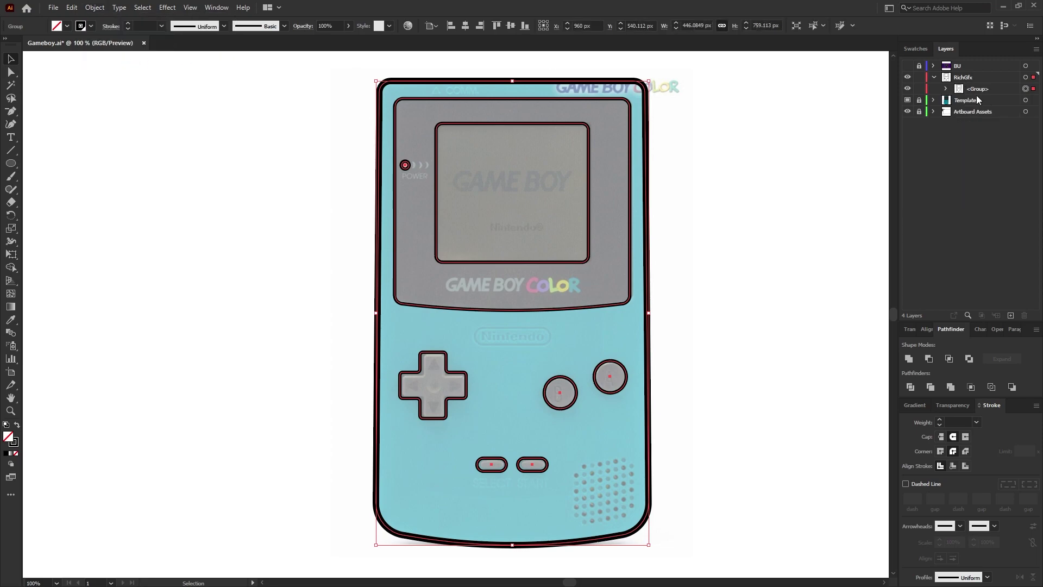
Name the outline group Line Art and duplicate it within the RichGfx layer
{"action": "double_click", "coordinate": [977, 88]}
{"action": "type", "text": "Line Art"}
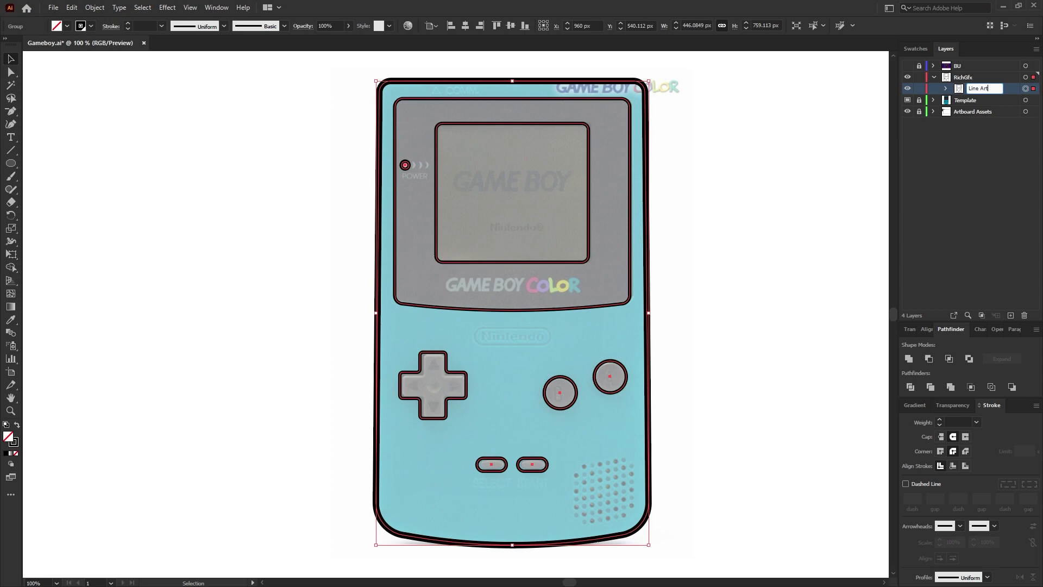
{"action": "key", "text": "Return"}
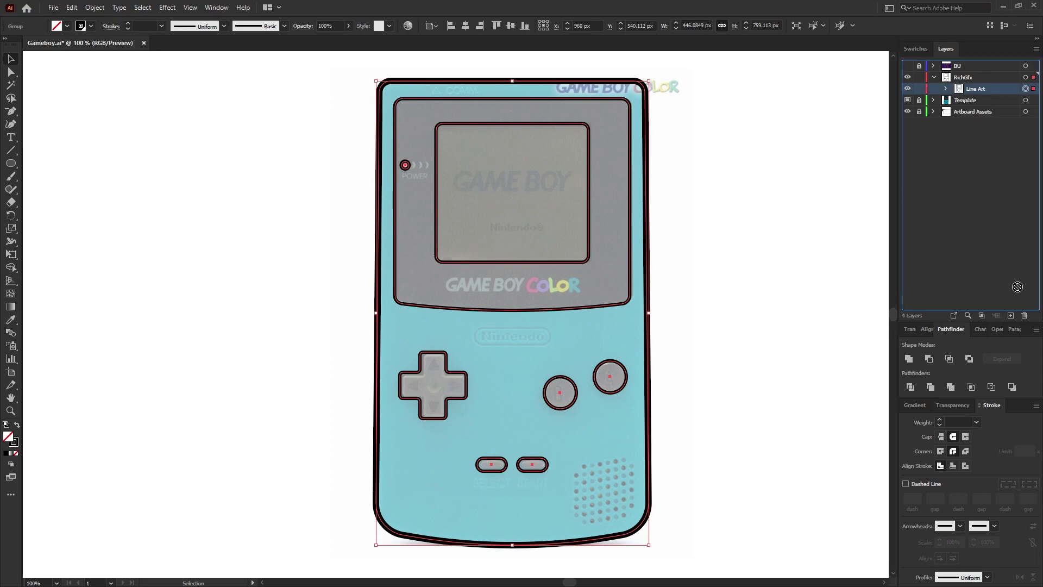
{"action": "left_click_drag", "start_coordinate": [1018, 287], "coordinate": [1011, 315]}
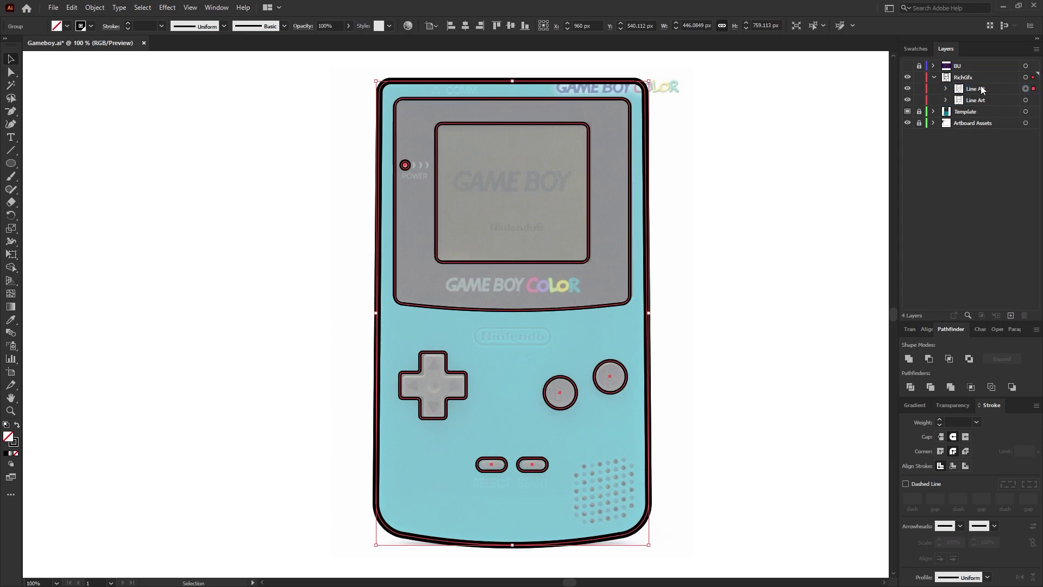
Lock the upper Line Art group and rename the lower copy Colours
{"action": "left_click", "coordinate": [920, 89]}
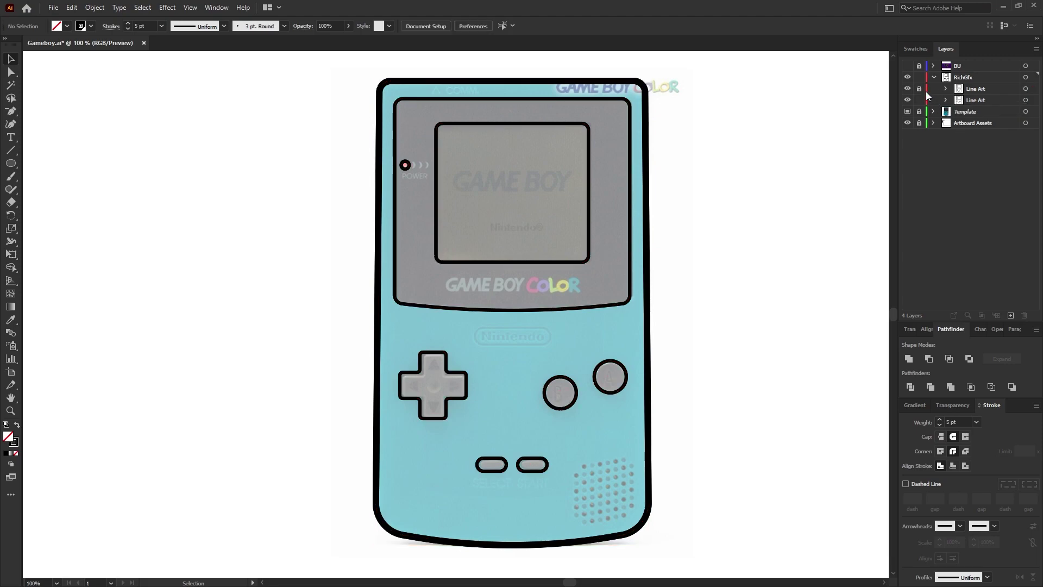
{"action": "double_click", "coordinate": [980, 101]}
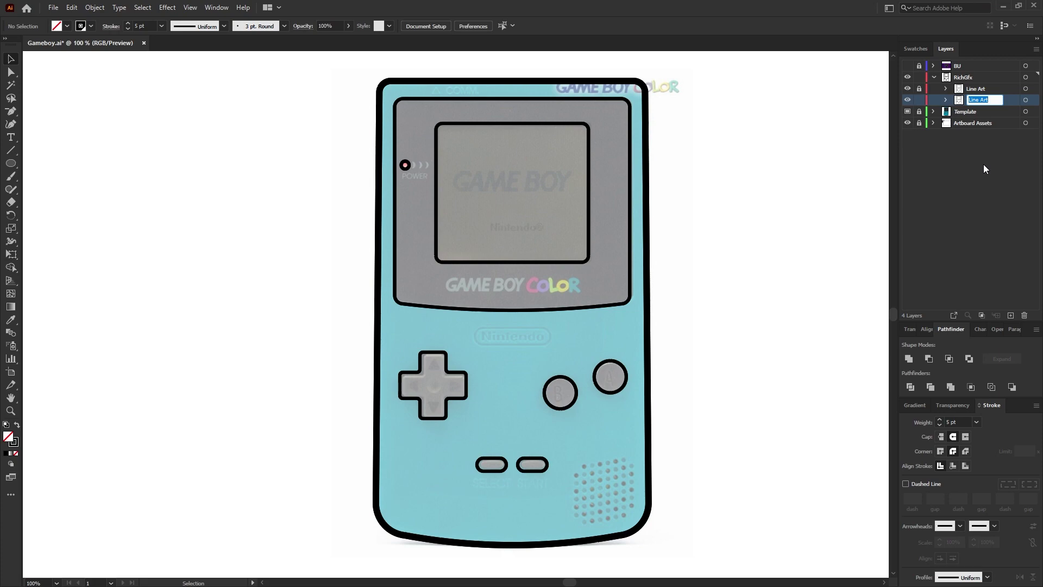
{"action": "type", "text": "Colours"}
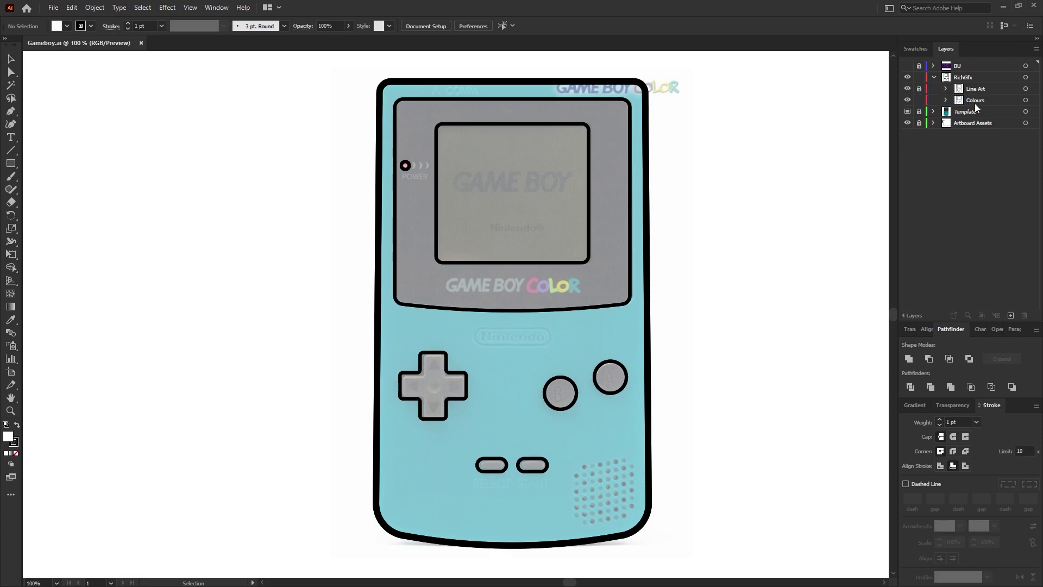
Remove the strokes from the Colours group, fill its shapes with light green and check them with Line Art temporarily hidden
{"action": "left_click", "coordinate": [1025, 101]}
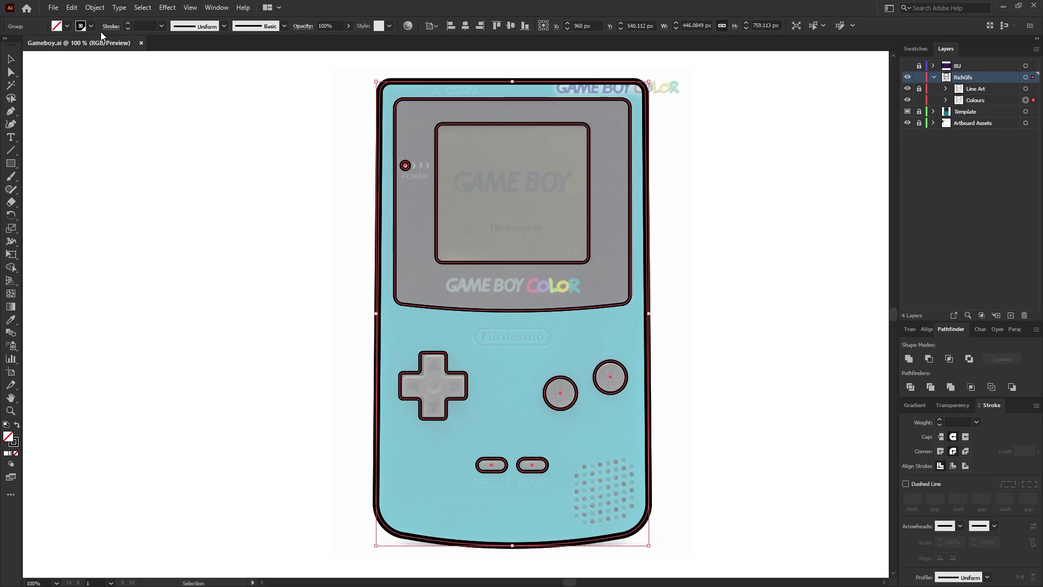
{"action": "left_click", "coordinate": [66, 26]}
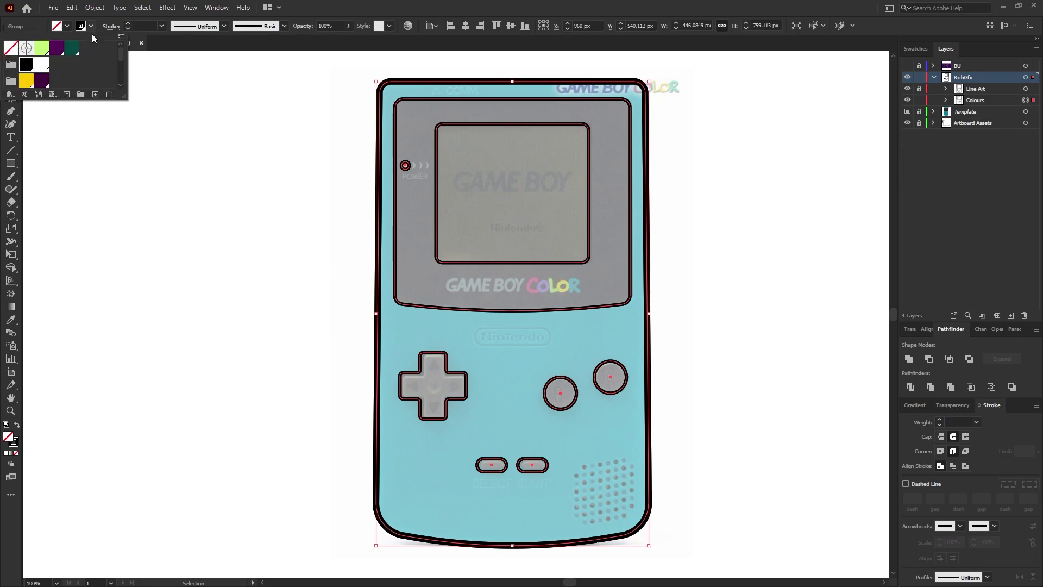
{"action": "left_click", "coordinate": [11, 50]}
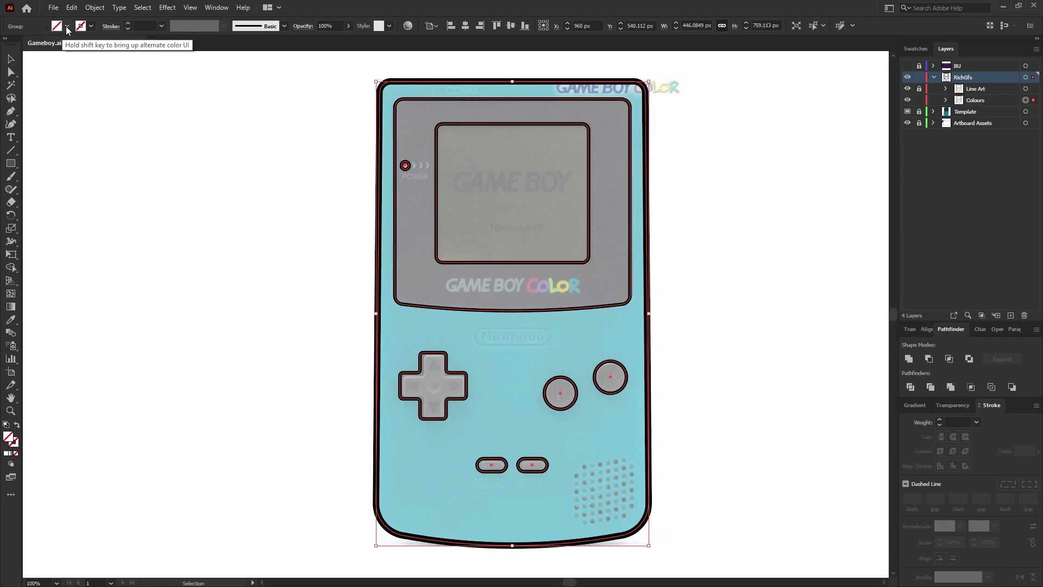
{"action": "left_click", "coordinate": [66, 26]}
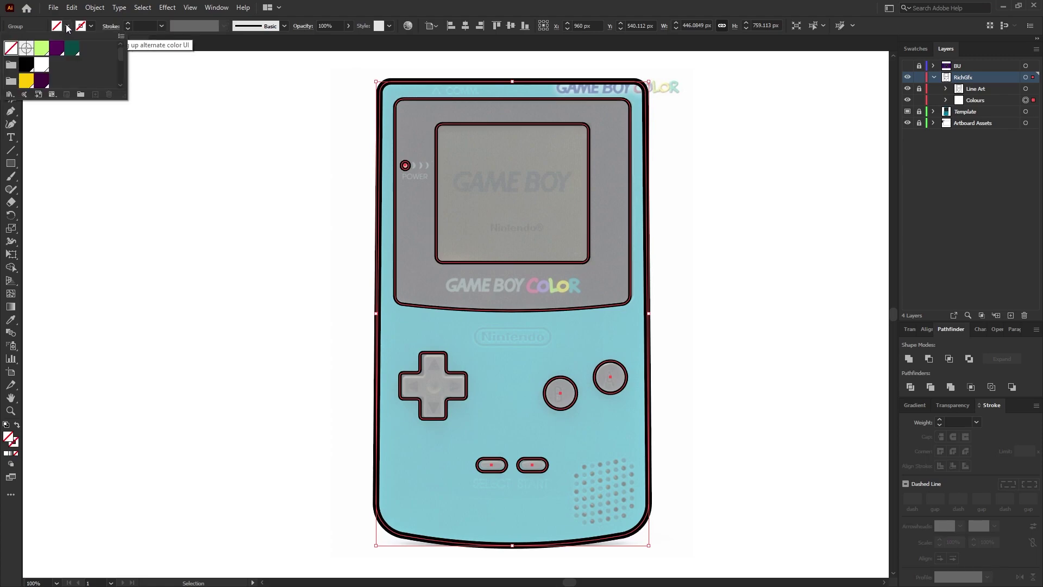
{"action": "left_click", "coordinate": [44, 50]}
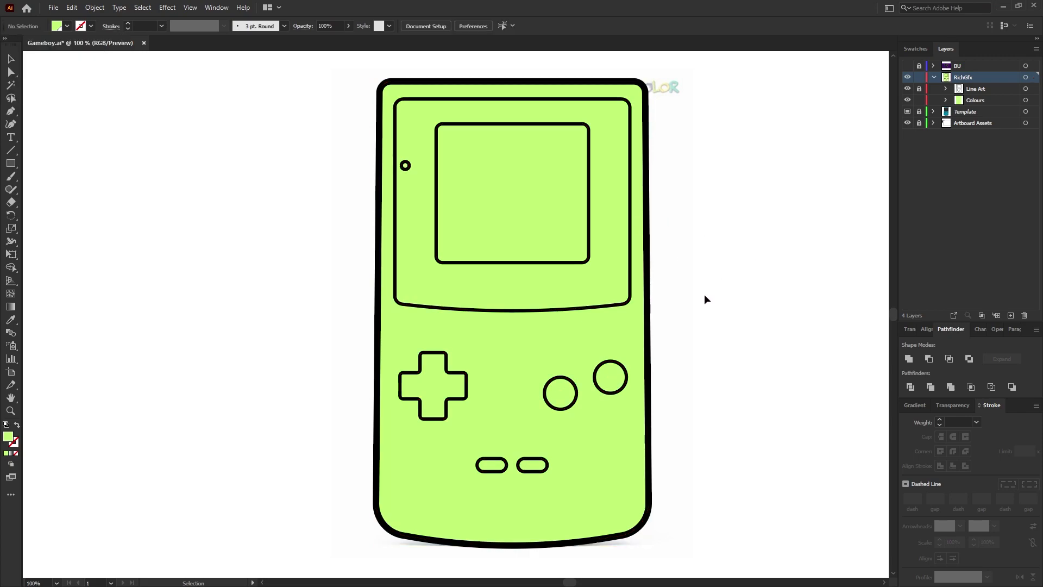
{"action": "left_click", "coordinate": [654, 241]}
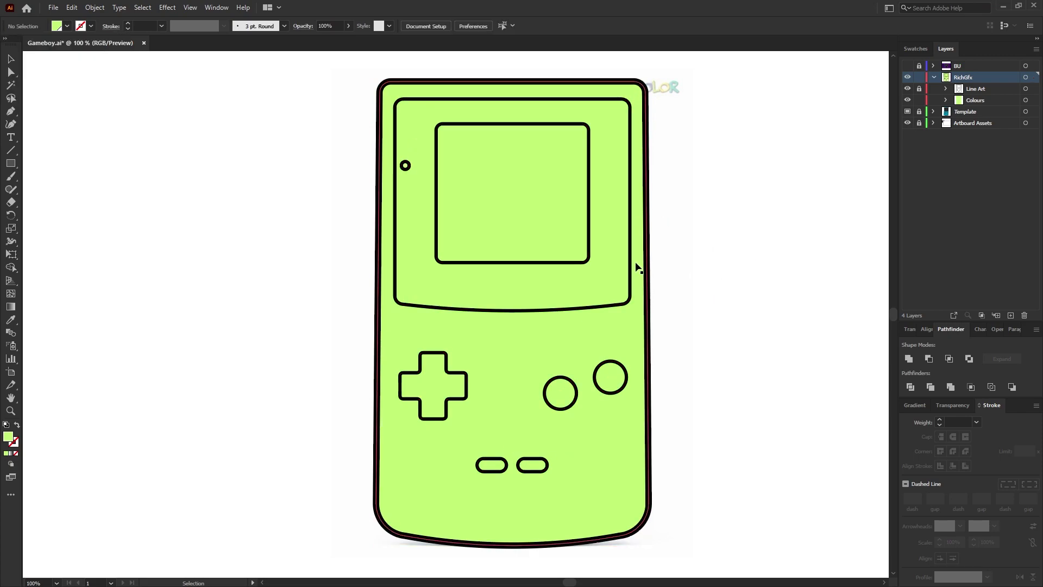
{"action": "left_click", "coordinate": [908, 89]}
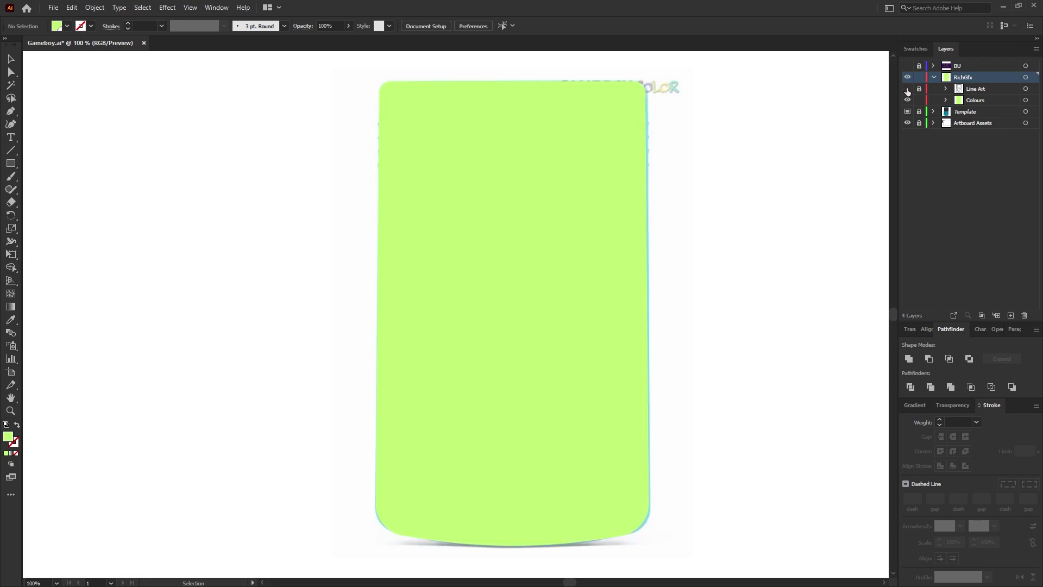
{"action": "left_click", "coordinate": [907, 89]}
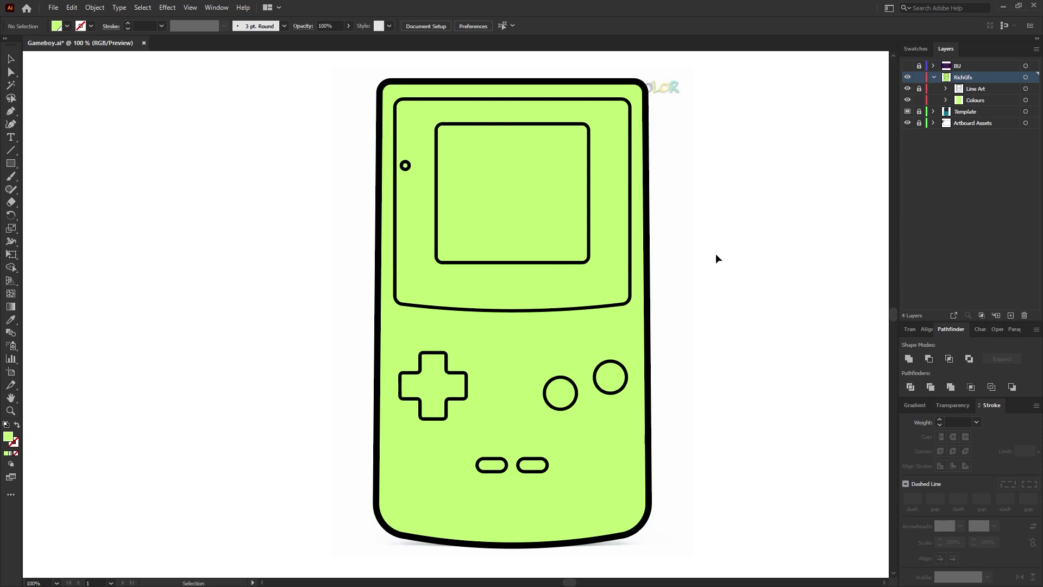
Fill the Game Boy's body shape in Colours with the dark purple #421064 sampled from the colour swatches
{"action": "key", "text": "a"}
{"action": "key", "text": "ctrl+minus"}
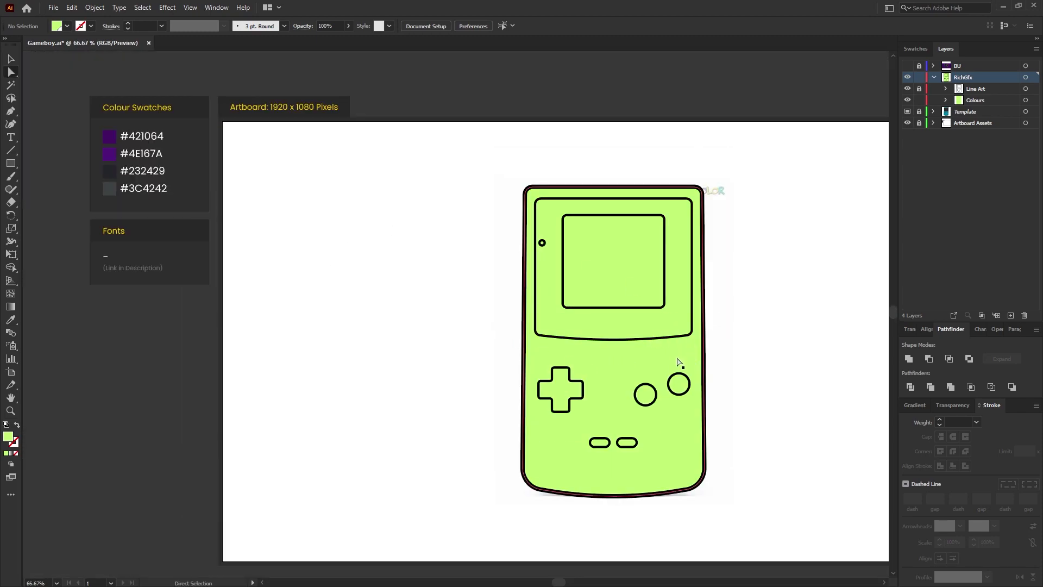
{"action": "left_click", "coordinate": [619, 366]}
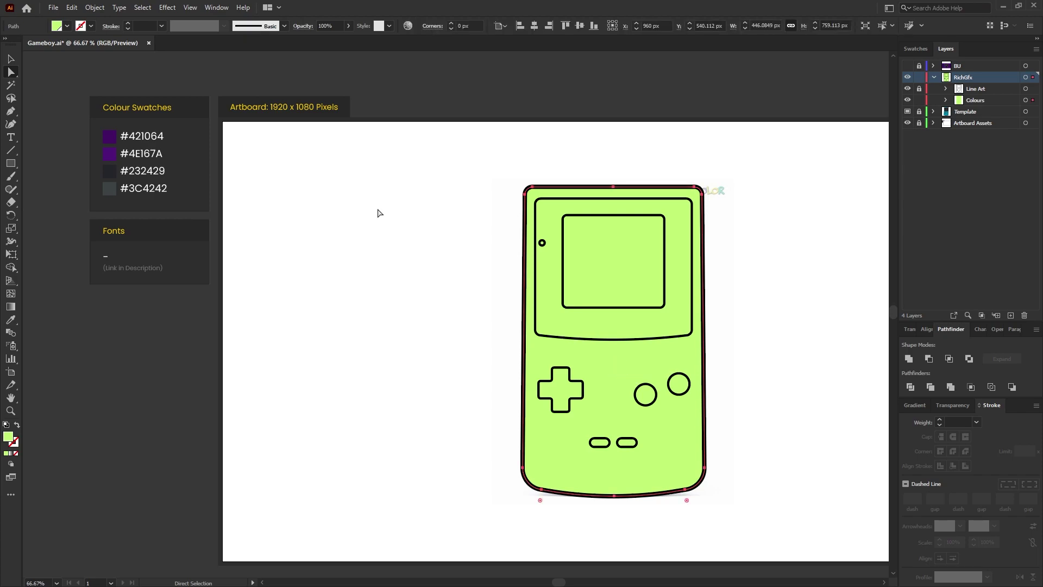
{"action": "key", "text": "i"}
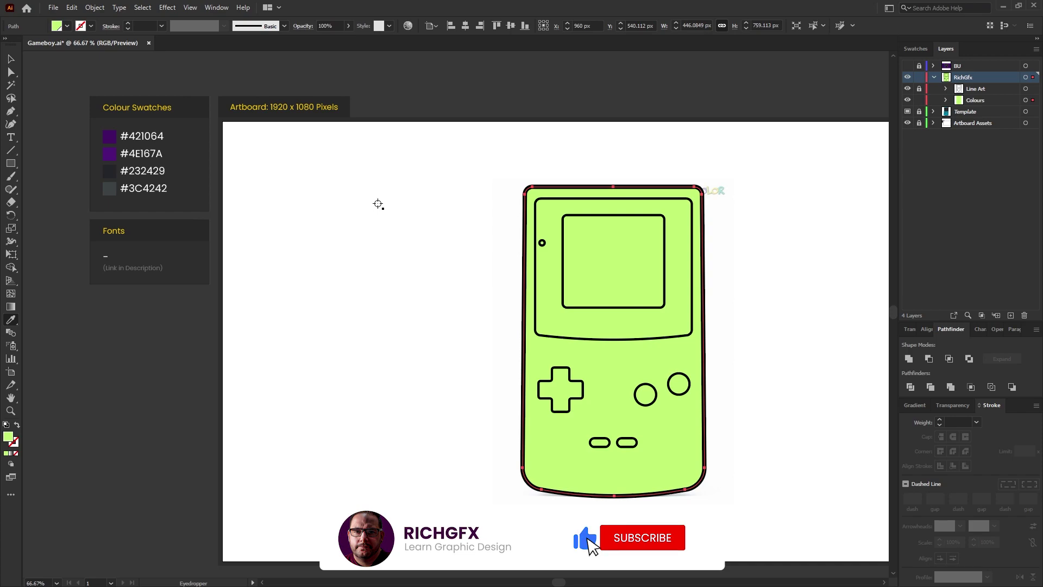
{"action": "left_click", "coordinate": [112, 140]}
{"action": "key", "text": "v"}
{"action": "left_click", "coordinate": [496, 348]}
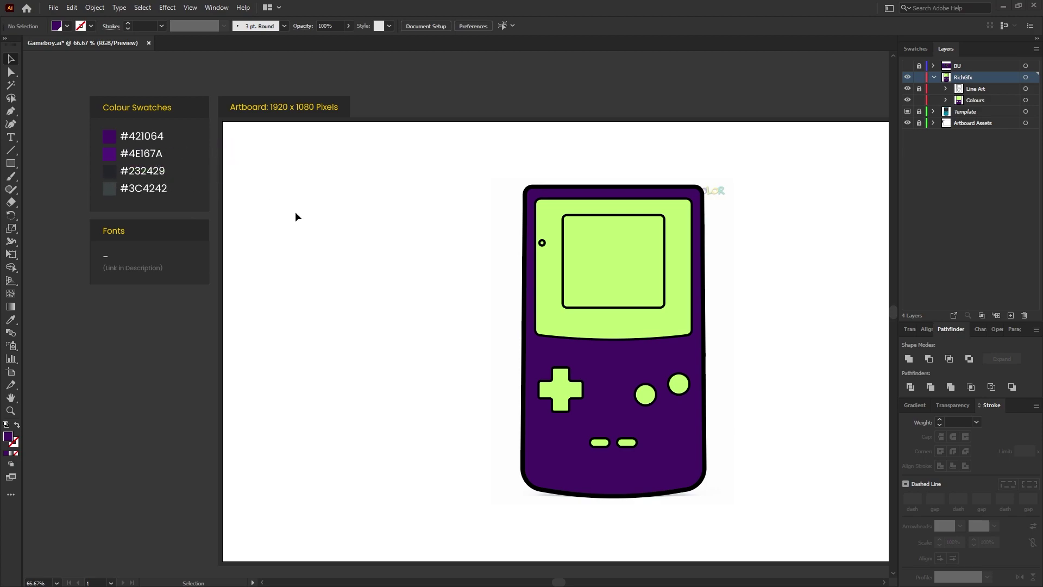
Fill the screen surround with the #232429 swatch colour and the screen with #3C4242
{"action": "left_click", "coordinate": [573, 322]}
{"action": "key", "text": "i"}
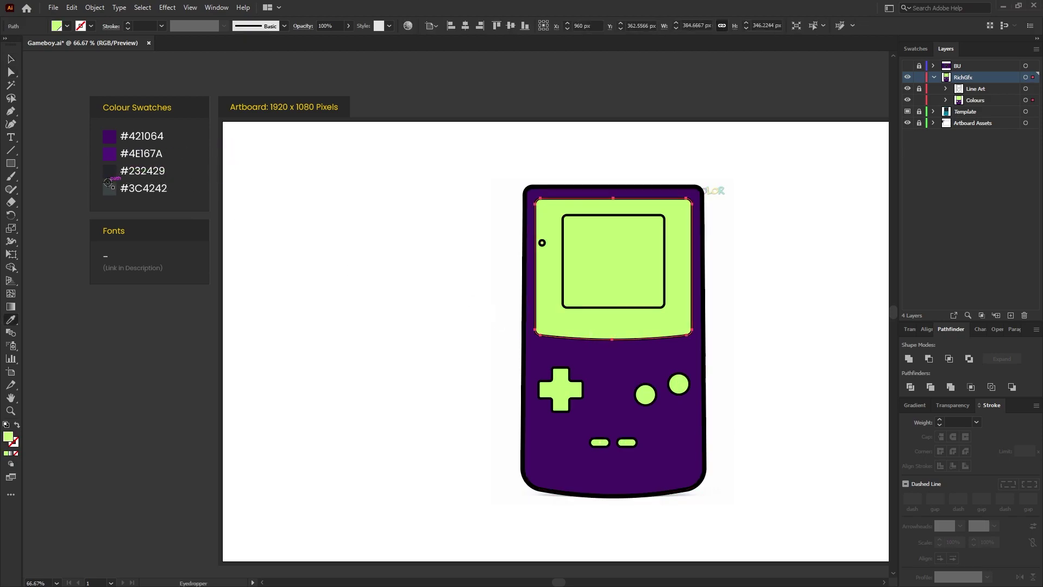
{"action": "left_click", "coordinate": [109, 170]}
{"action": "left_click", "coordinate": [579, 257], "text": "ctrl"}
{"action": "left_click", "coordinate": [111, 188]}
Fill the D-pad, the A and B buttons and the two pill-shaped buttons with the dark grey #232429
{"action": "left_click", "coordinate": [564, 393], "text": "ctrl"}
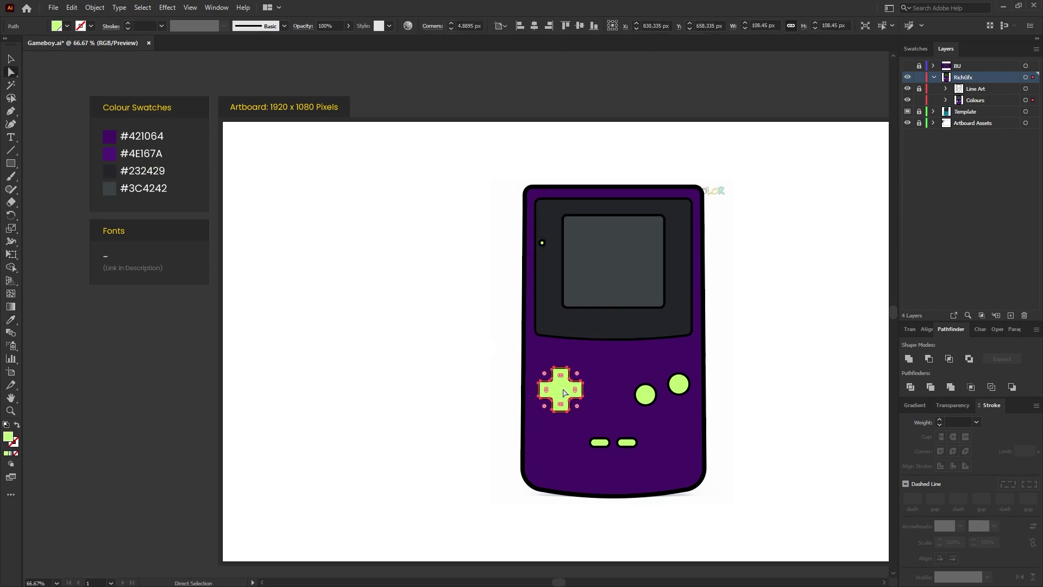
{"action": "left_click", "coordinate": [603, 326]}
{"action": "left_click", "coordinate": [646, 395], "text": "ctrl"}
{"action": "left_click", "coordinate": [109, 170]}
{"action": "left_click", "coordinate": [678, 384], "text": "ctrl"}
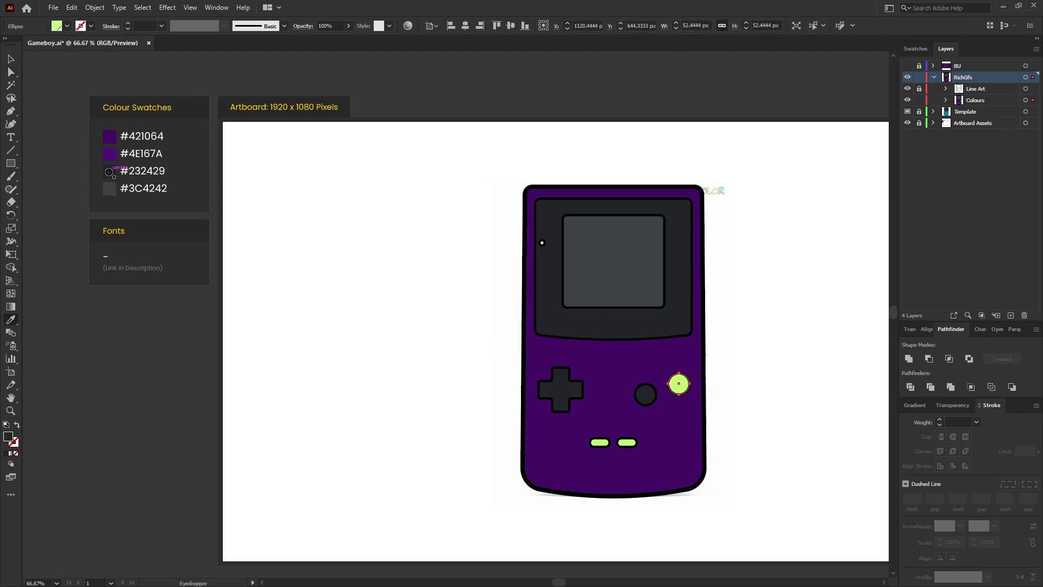
{"action": "left_click", "coordinate": [109, 170]}
{"action": "left_click", "coordinate": [598, 443], "text": "ctrl"}
{"action": "left_click", "coordinate": [565, 396]}
{"action": "left_click", "coordinate": [624, 441], "text": "ctrl"}
{"action": "left_click", "coordinate": [673, 326]}
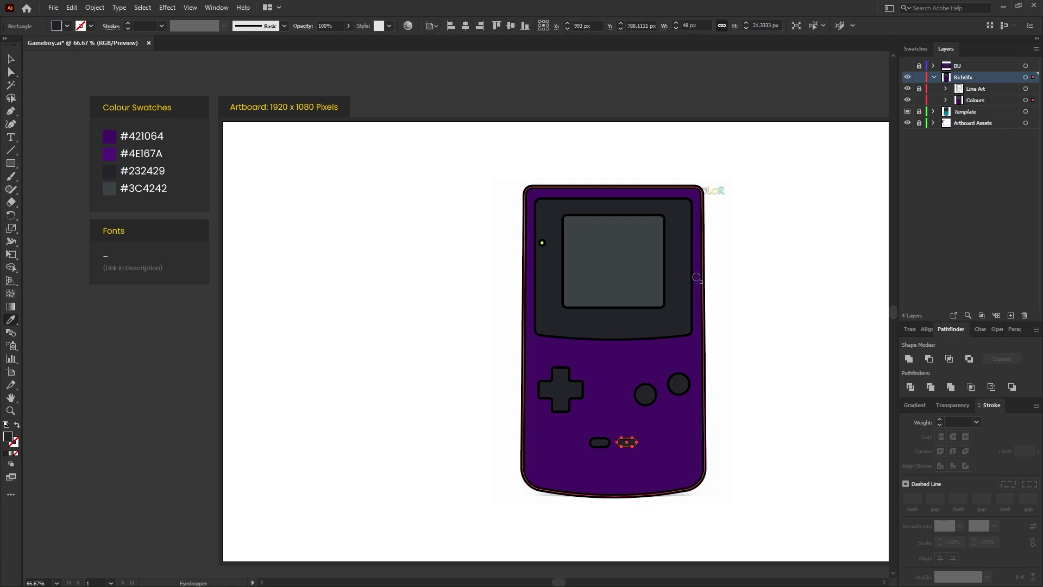
Fill the small power light circle beside the screen with red
{"action": "left_click", "coordinate": [720, 274], "text": "ctrl"}
{"action": "left_click", "coordinate": [542, 243]}
{"action": "scroll", "coordinate": [547, 247], "scroll_direction": "up", "scroll_amount": 4}
{"action": "left_click", "coordinate": [67, 25]}
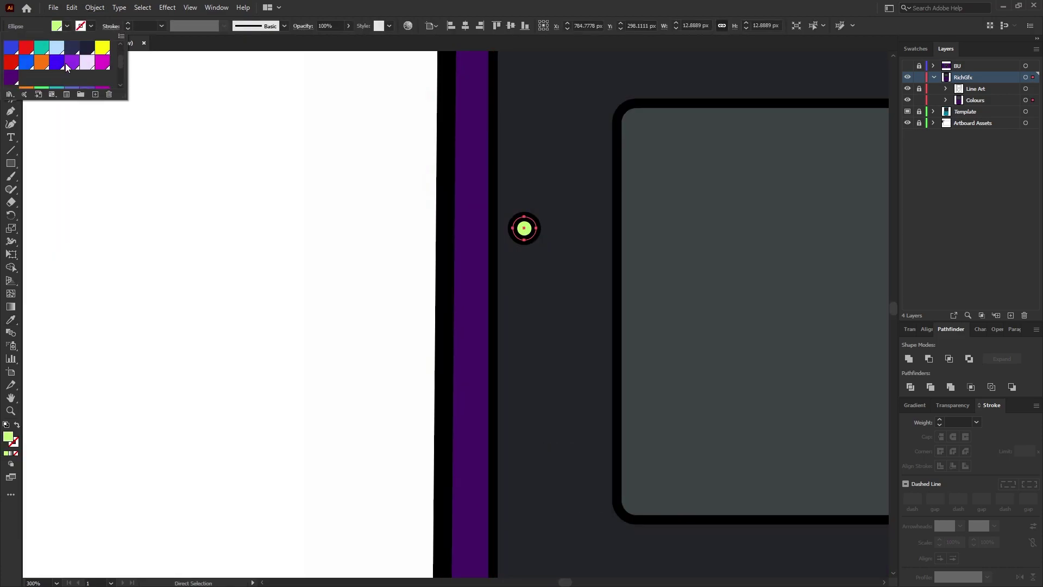
{"action": "left_click", "coordinate": [25, 49]}
{"action": "left_click", "coordinate": [338, 147]}
{"action": "left_click", "coordinate": [338, 151]}
{"action": "scroll", "coordinate": [434, 241], "scroll_direction": "down", "scroll_amount": 4}
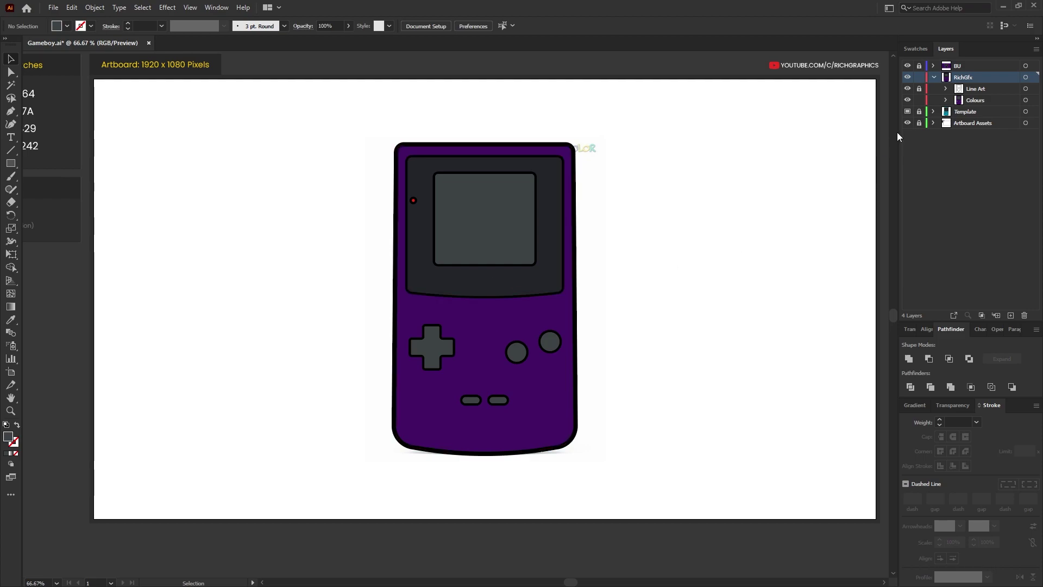
Hide the Line Art and Colours groups and place the Game Boy Color and Nintendo logo images on the artboard
{"action": "left_click", "coordinate": [907, 88]}
{"action": "left_click", "coordinate": [908, 100]}
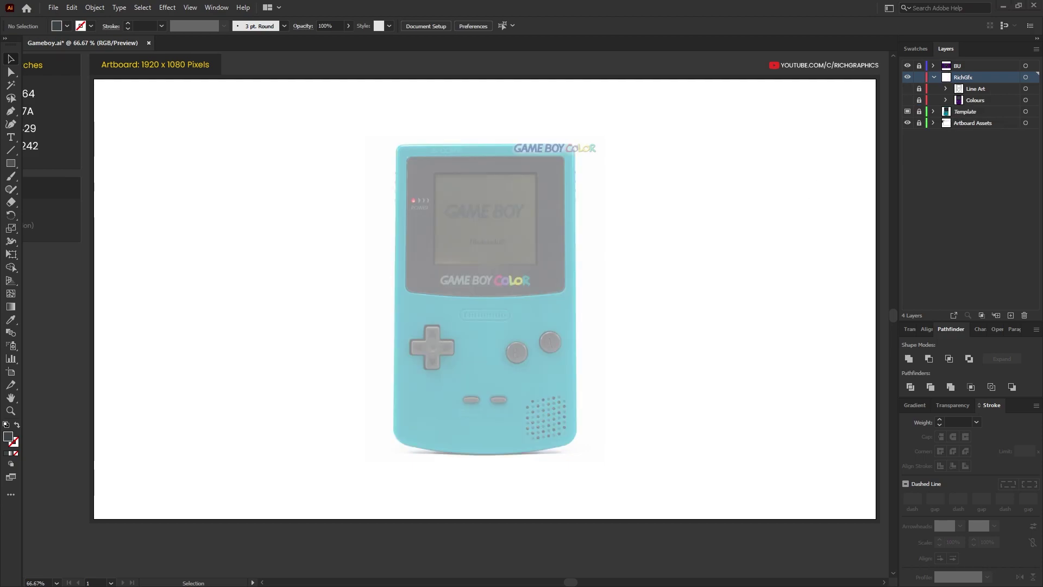
{"action": "left_click_drag", "start_coordinate": [849, 296], "coordinate": [318, 207]}
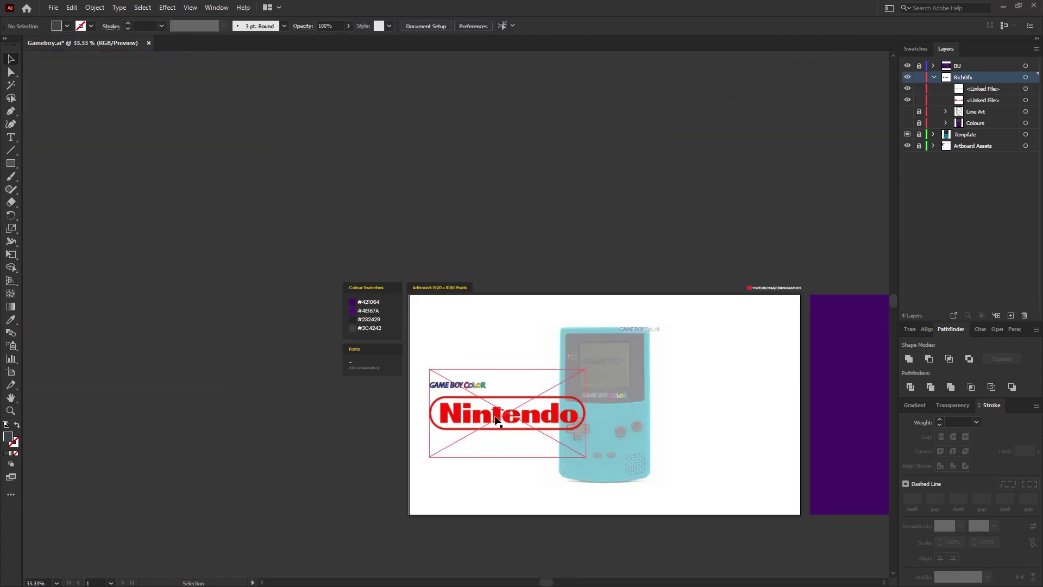
Move the Nintendo logo image above the Game Boy Color logo so the two no longer overlap
{"action": "scroll", "coordinate": [494, 429], "scroll_direction": "up", "scroll_amount": 3}
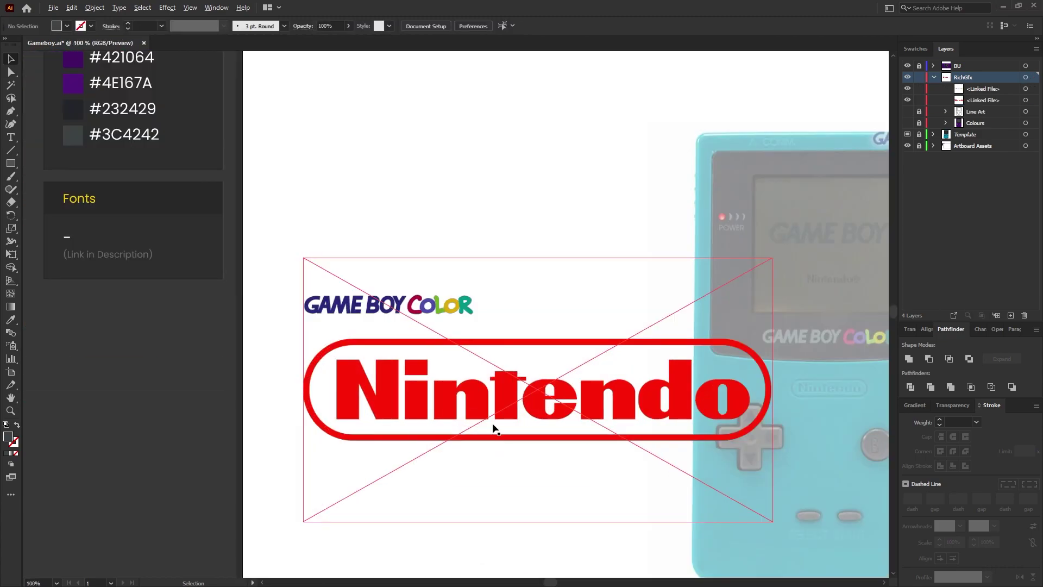
{"action": "left_click_drag", "start_coordinate": [494, 429], "coordinate": [443, 182]}
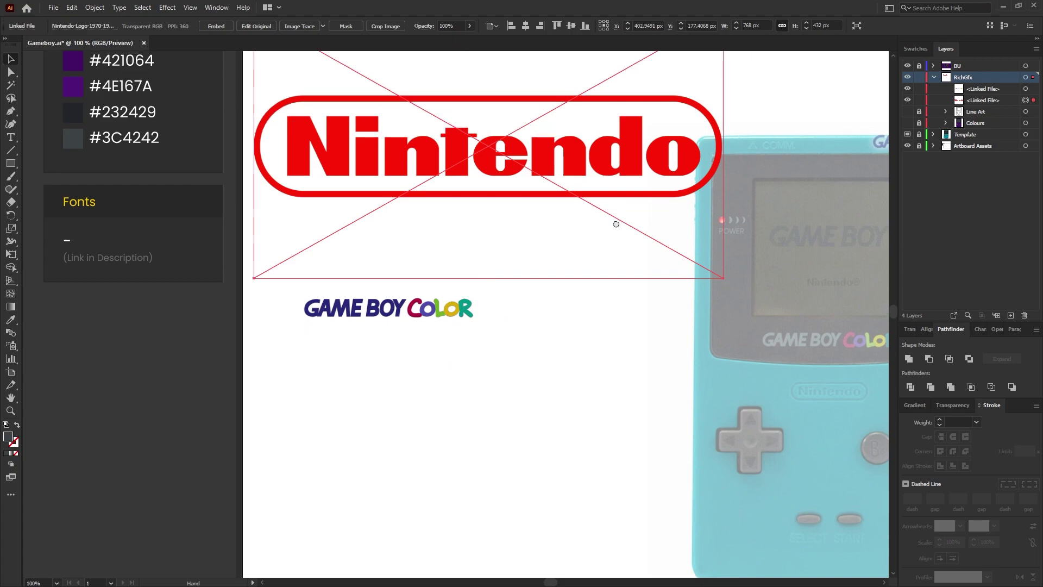
{"action": "left_click_drag", "start_coordinate": [616, 224], "coordinate": [574, 283]}
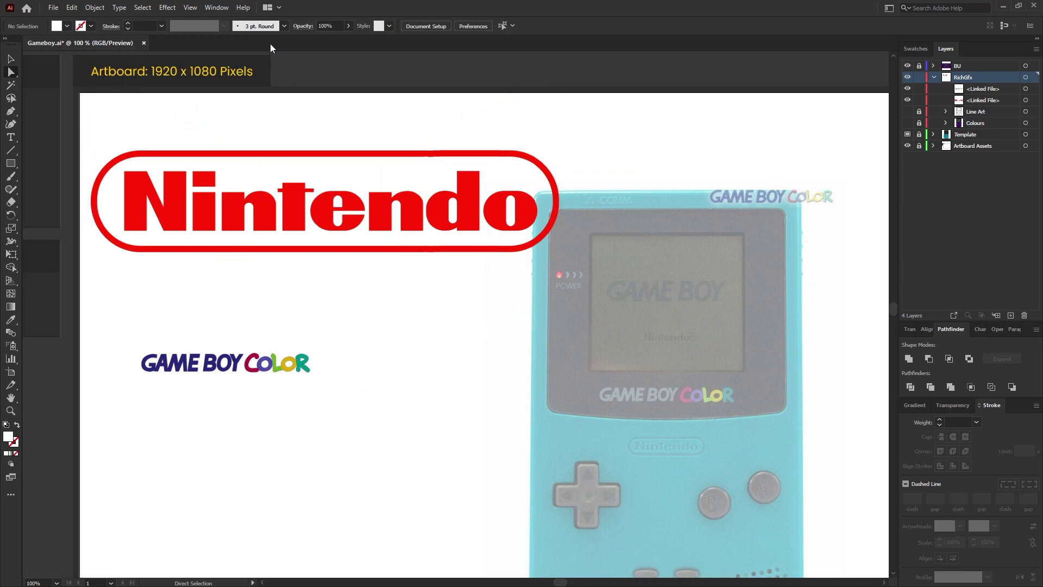
Image-trace the Game Boy Color logo with the High Color preset and expand the tracing into paths
{"action": "left_click", "coordinate": [223, 8]}
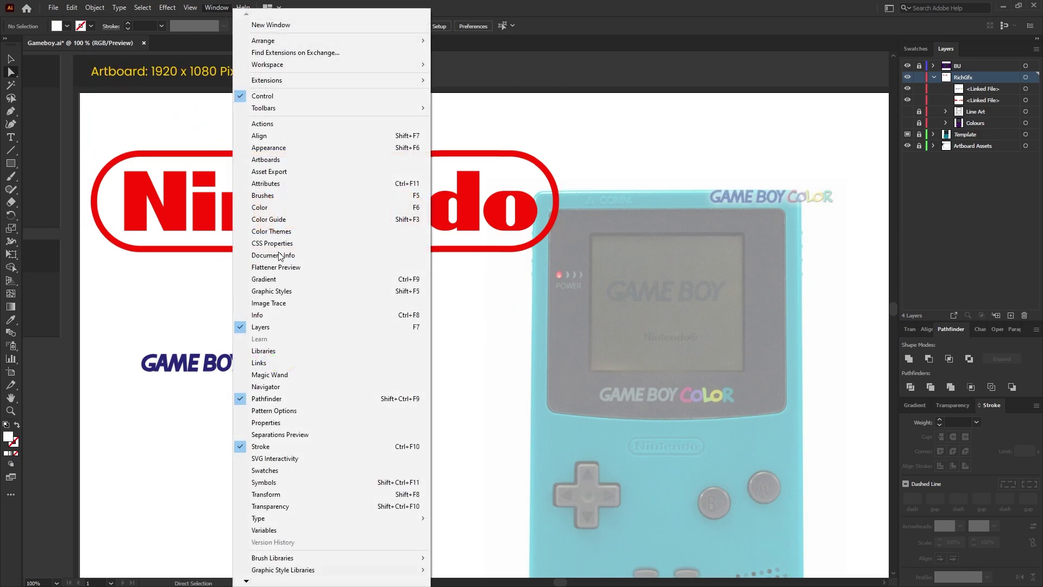
{"action": "left_click", "coordinate": [292, 303]}
{"action": "left_click", "coordinate": [225, 363]}
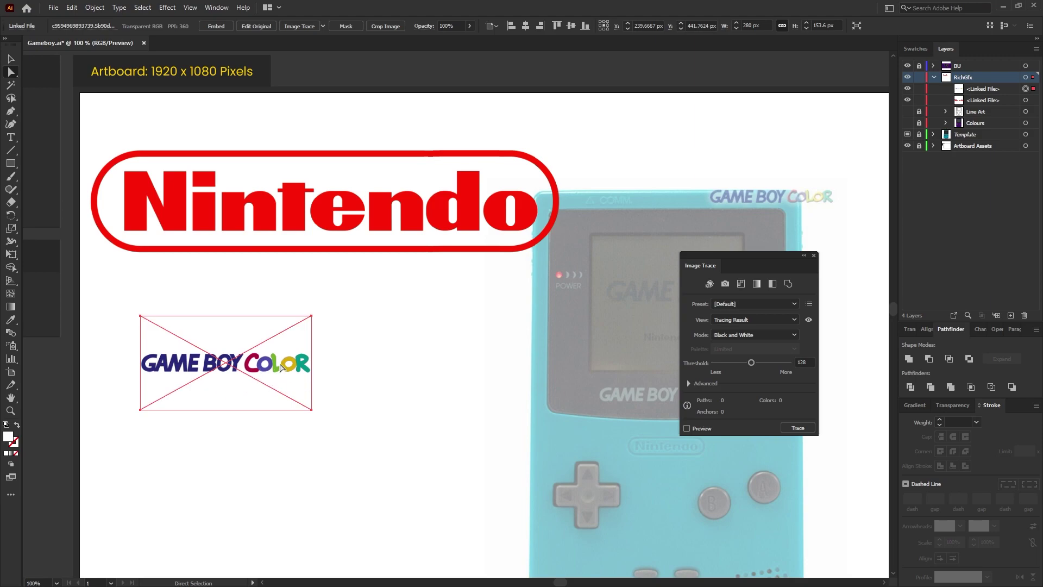
{"action": "left_click", "coordinate": [728, 285]}
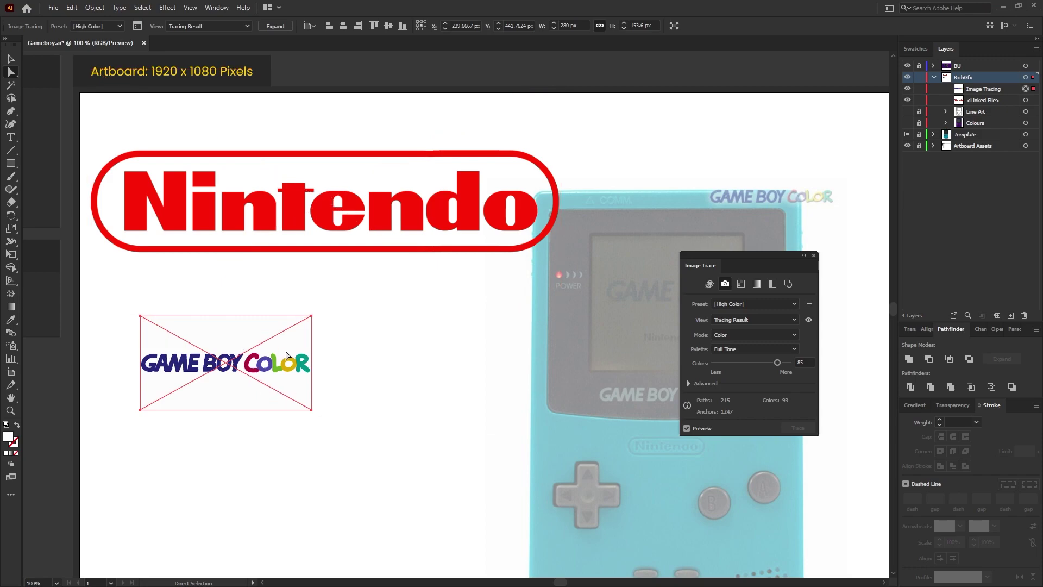
{"action": "left_click", "coordinate": [284, 26]}
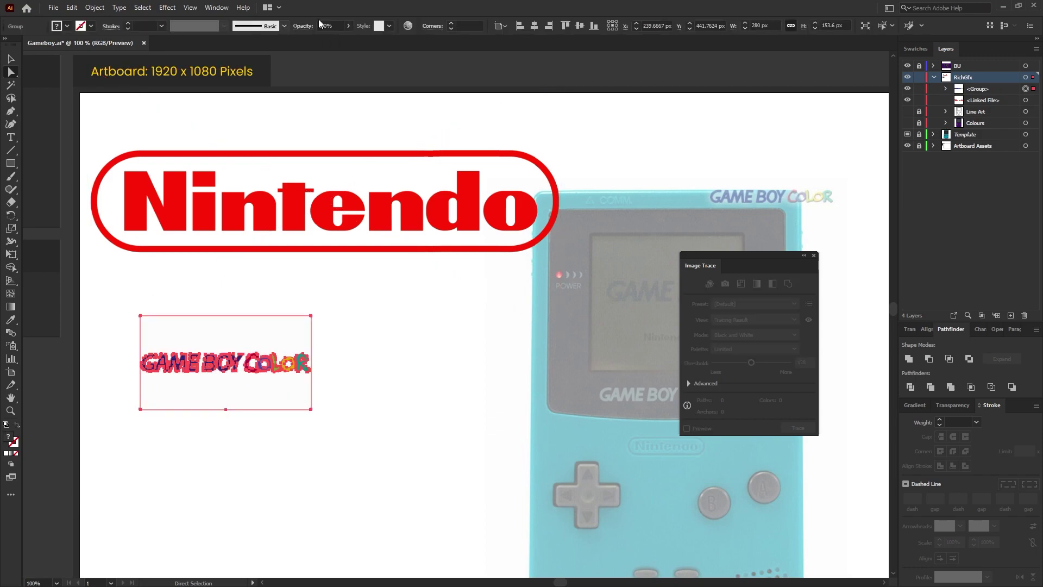
{"action": "left_click", "coordinate": [814, 256]}
{"action": "left_click", "coordinate": [373, 465]}
Move the expanded Game Boy Color logo off the artboard onto the dark pasteboard and delete its white background shape
{"action": "left_click_drag", "start_coordinate": [389, 455], "coordinate": [832, 326]}
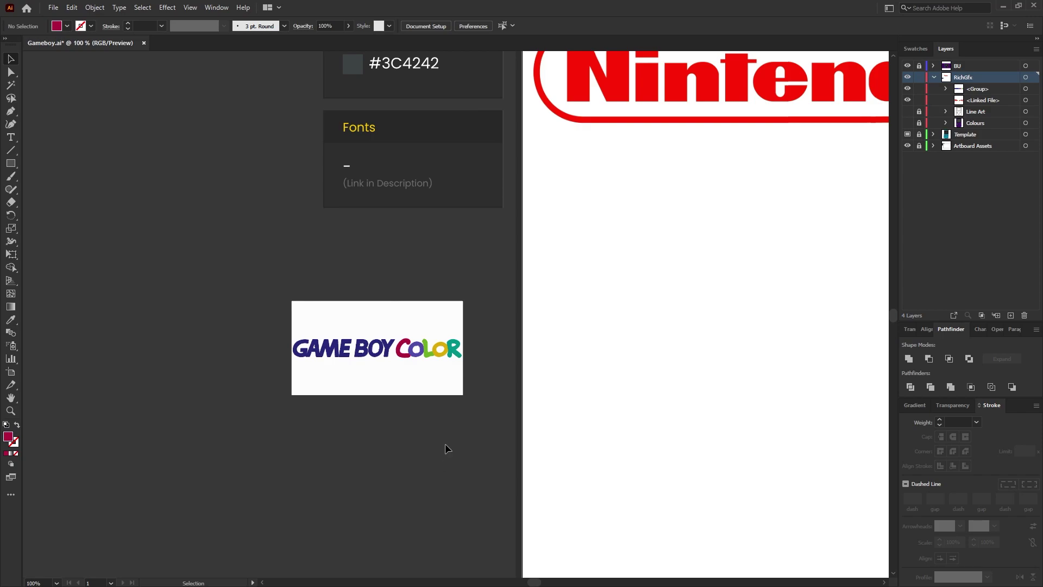
{"action": "key", "text": "a"}
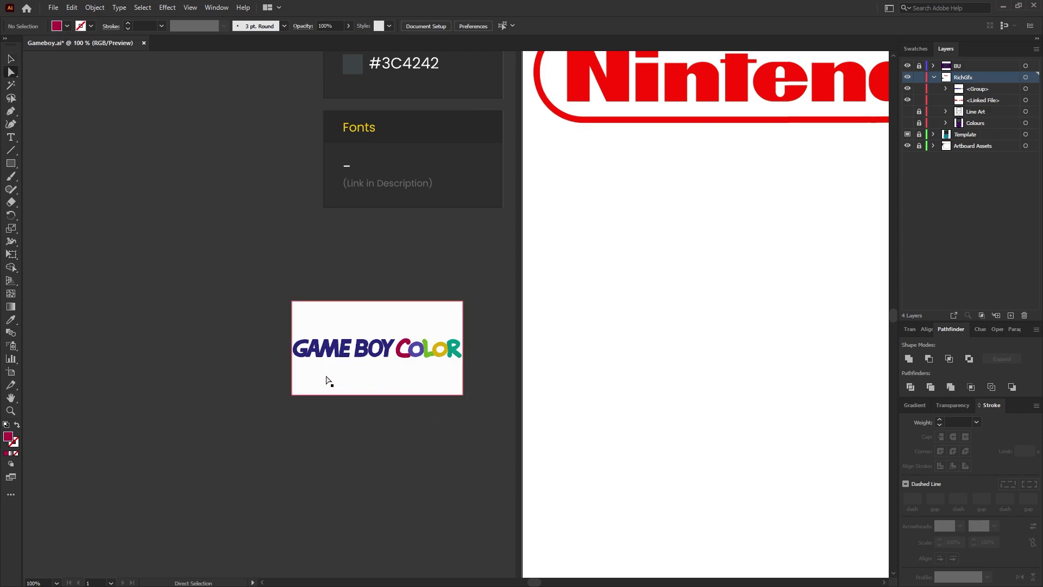
{"action": "left_click", "coordinate": [410, 391]}
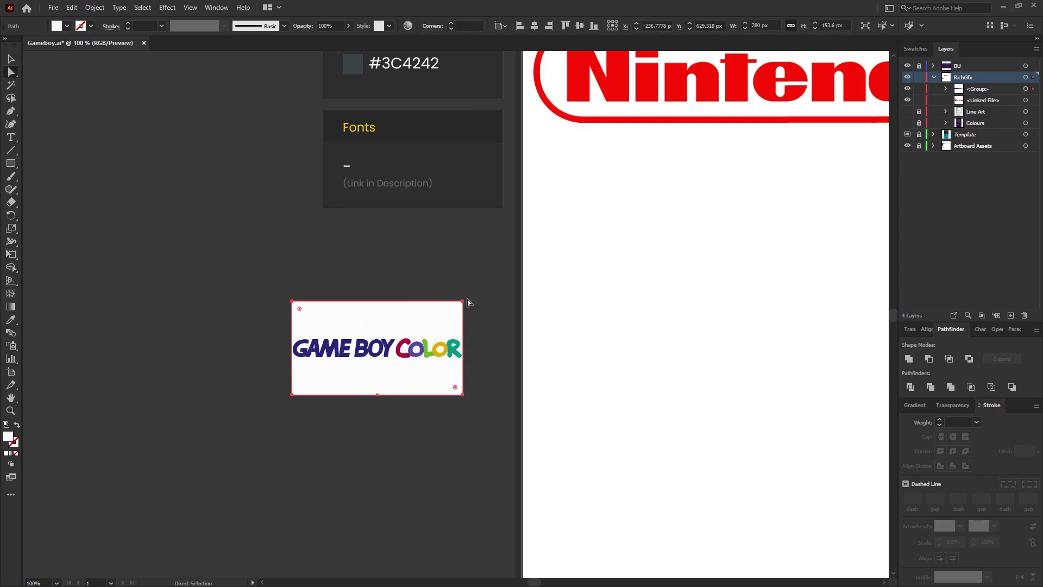
{"action": "key", "text": "Delete"}
{"action": "key", "text": "v"}
Remove the white counters inside the letters of the Game Boy Color logo with the Shape Builder tool
{"action": "scroll", "coordinate": [353, 392], "scroll_direction": "up", "scroll_amount": 2}
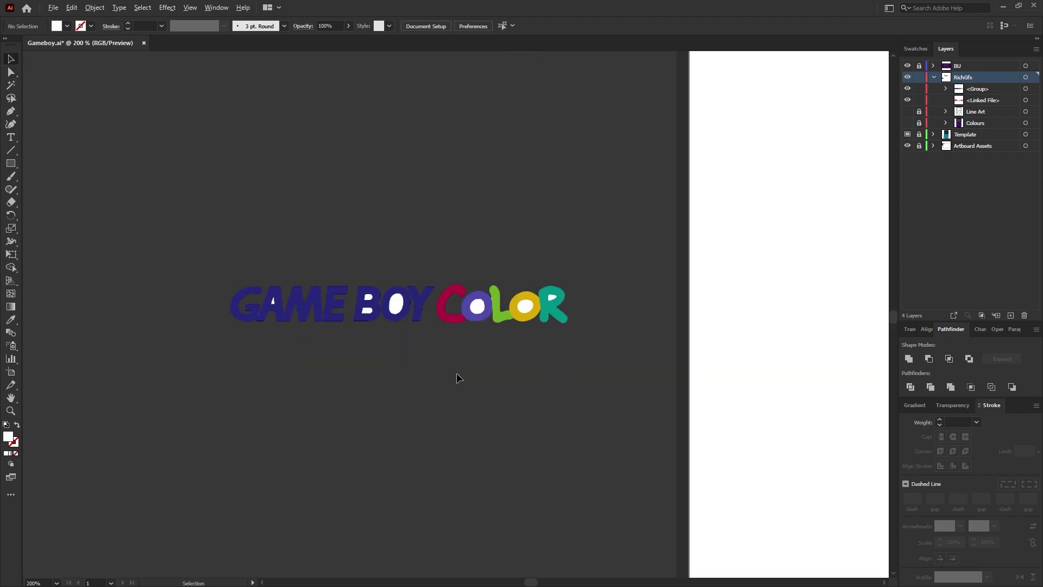
{"action": "scroll", "coordinate": [457, 373], "scroll_direction": "up", "scroll_amount": 1}
{"action": "left_click_drag", "start_coordinate": [439, 332], "coordinate": [556, 419]}
{"action": "left_click_drag", "start_coordinate": [802, 435], "coordinate": [162, 231]}
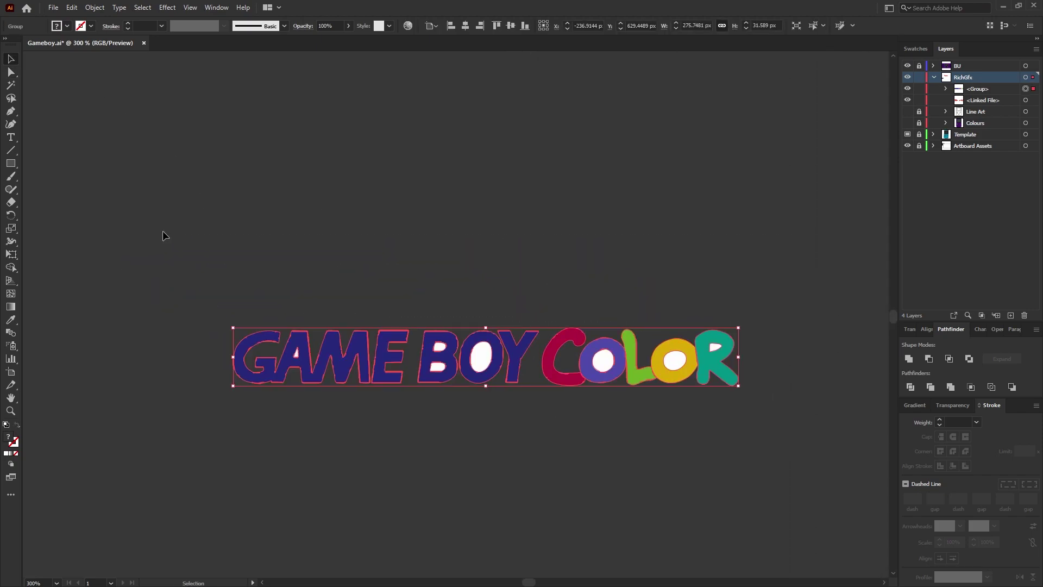
{"action": "key", "text": "shift+m"}
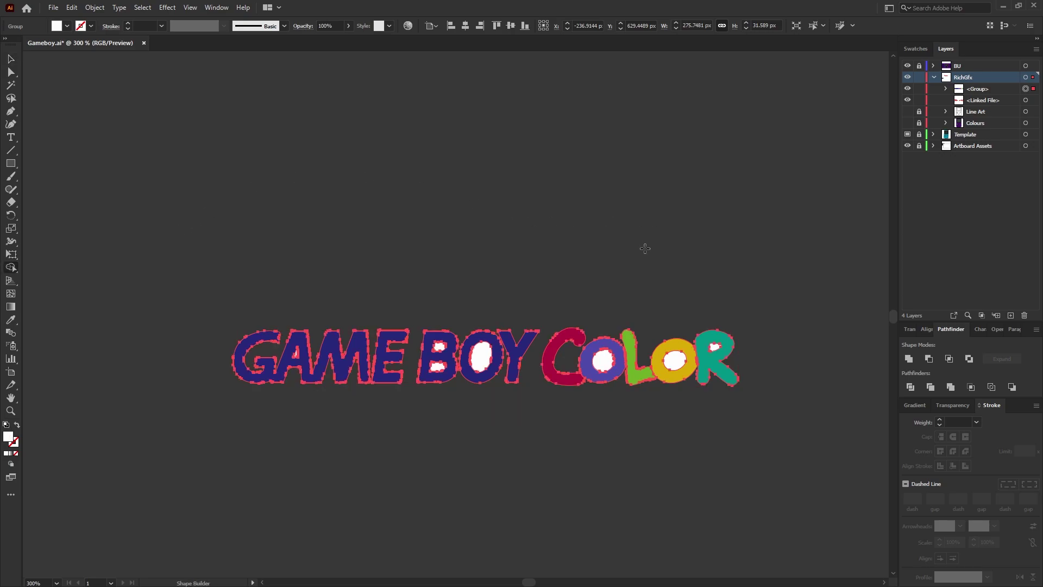
{"action": "scroll", "coordinate": [636, 286], "scroll_direction": "up", "scroll_amount": 2}
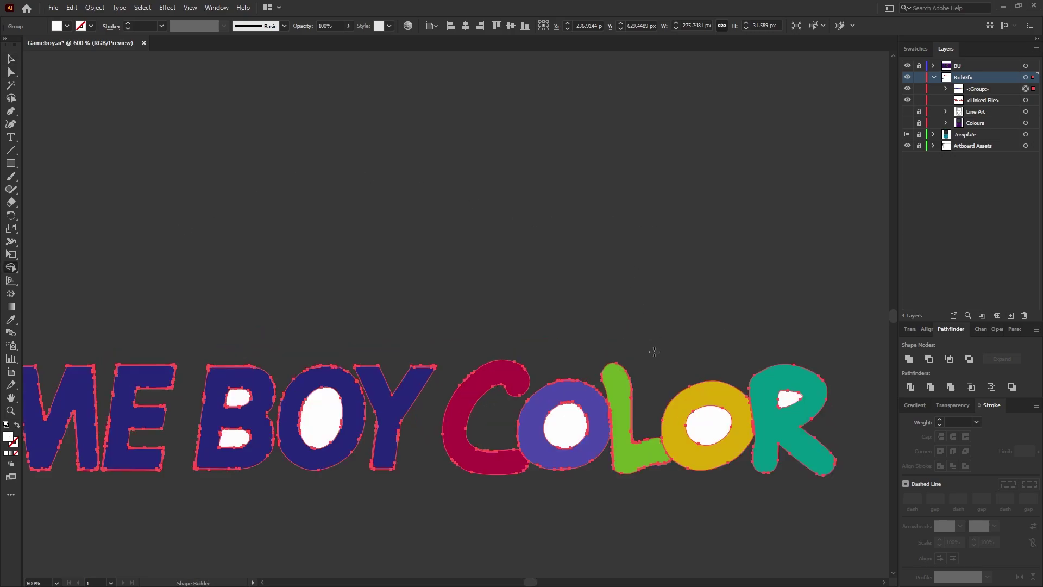
{"action": "left_click", "coordinate": [563, 425], "text": "alt"}
{"action": "left_click", "coordinate": [706, 426], "text": "alt"}
{"action": "left_click", "coordinate": [789, 399], "text": "alt"}
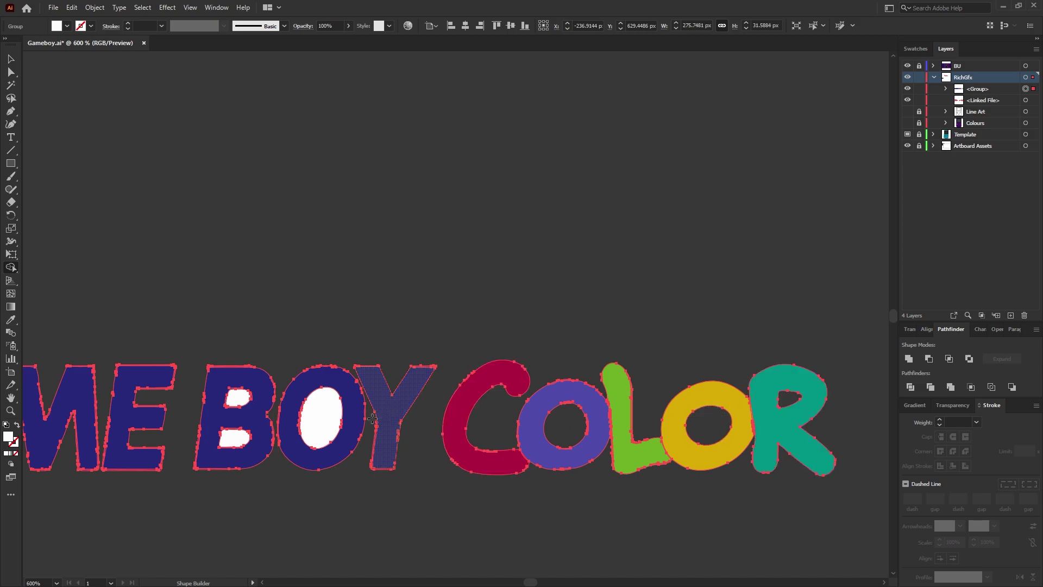
{"action": "left_click", "coordinate": [314, 414], "text": "alt"}
{"action": "left_click", "coordinate": [239, 398], "text": "alt"}
{"action": "left_click", "coordinate": [235, 438], "text": "alt"}
Move the black Nintendo logo over the embossed one on the reference photo and scale it to match
{"action": "left_click", "coordinate": [11, 60]}
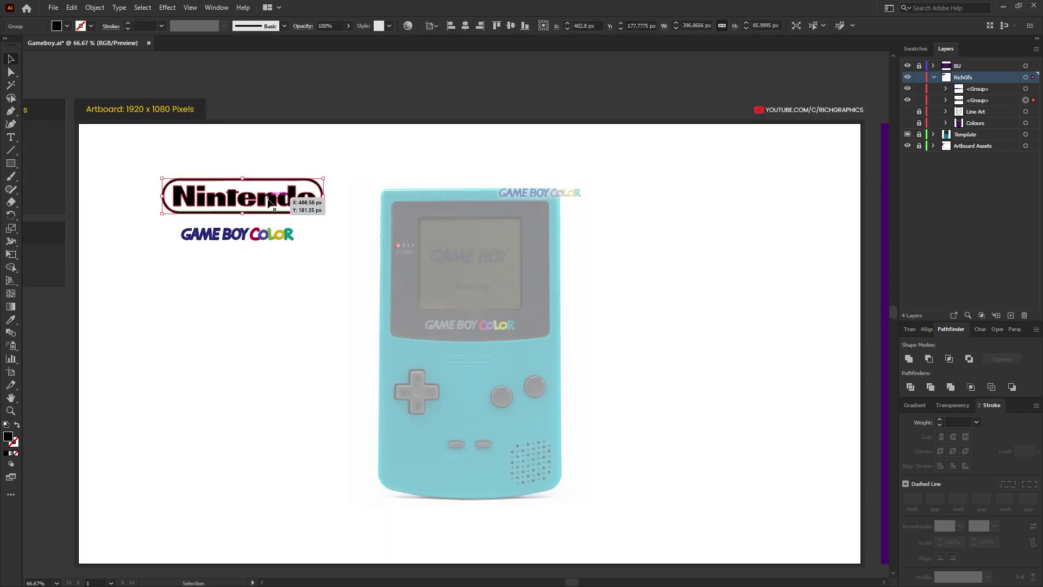
{"action": "mouse_move", "coordinate": [239, 195]}
{"action": "left_mouse_down"}
{"action": "mouse_move", "coordinate": [508, 307]}
{"action": "mouse_move", "coordinate": [516, 429]}
{"action": "mouse_move", "coordinate": [470, 383]}
{"action": "left_mouse_up"}
{"action": "scroll", "coordinate": [470, 383], "scroll_direction": "up", "scroll_amount": 2}
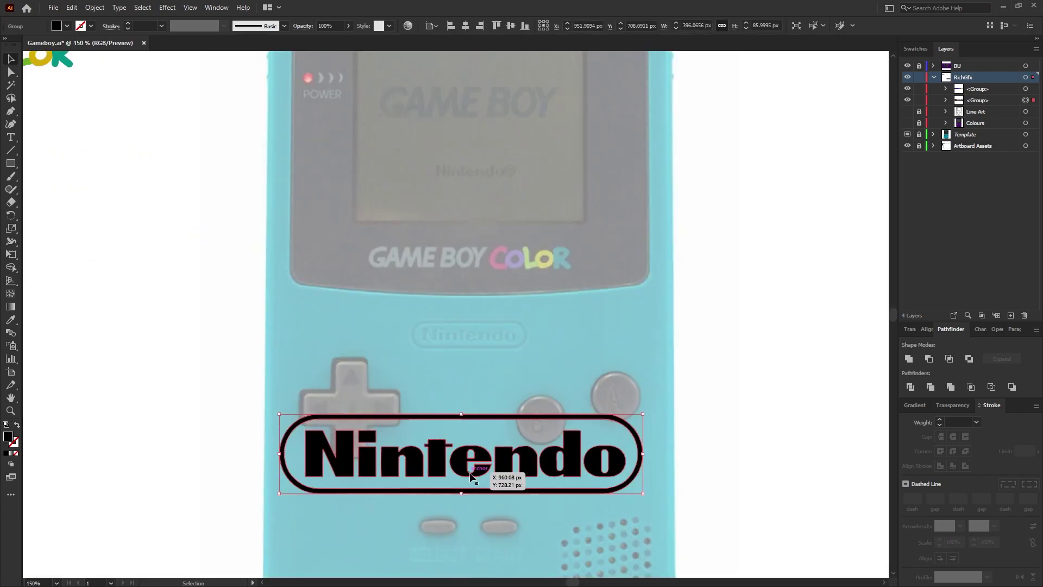
{"action": "left_click_drag", "start_coordinate": [496, 480], "coordinate": [507, 358]}
{"action": "left_click_drag", "start_coordinate": [648, 300], "coordinate": [531, 319]}
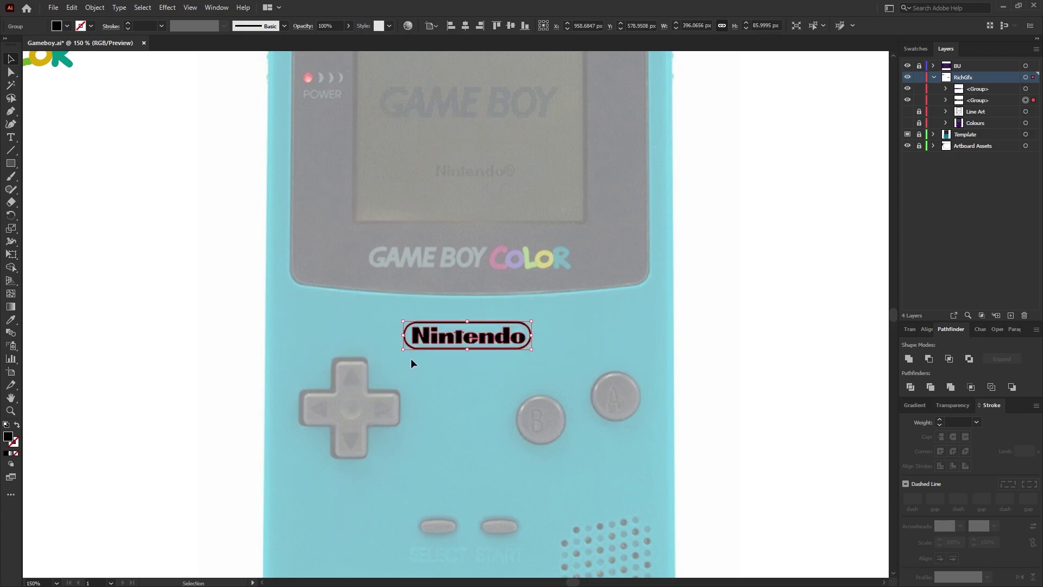
{"action": "key", "text": "ctrl+equal"}
{"action": "key", "text": "ctrl+equal"}
{"action": "key", "text": "ctrl+equal"}
{"action": "mouse_move", "coordinate": [637, 325]}
{"action": "left_mouse_down"}
{"action": "mouse_move", "coordinate": [647, 325]}
{"action": "mouse_move", "coordinate": [619, 338]}
{"action": "mouse_move", "coordinate": [635, 331]}
{"action": "mouse_move", "coordinate": [645, 341]}
{"action": "mouse_move", "coordinate": [630, 328]}
{"action": "left_mouse_up"}
{"action": "left_click_drag", "start_coordinate": [568, 359], "coordinate": [510, 374]}
{"action": "left_click", "coordinate": [539, 460]}
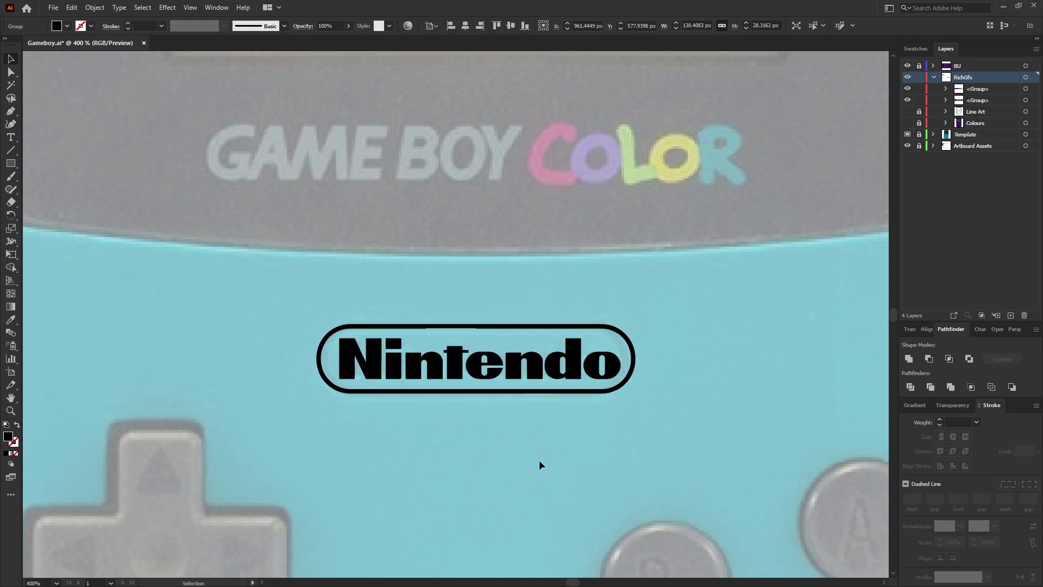
Move the Game Boy Color logo over the matching logo below the photo's screen and scale it to fit
{"action": "scroll", "coordinate": [539, 459], "scroll_direction": "down", "scroll_amount": 4}
{"action": "left_click_drag", "start_coordinate": [161, 246], "coordinate": [502, 387]}
{"action": "scroll", "coordinate": [502, 387], "scroll_direction": "up", "scroll_amount": 4}
{"action": "left_click_drag", "start_coordinate": [246, 362], "coordinate": [334, 372]}
{"action": "left_click_drag", "start_coordinate": [403, 389], "coordinate": [379, 356]}
{"action": "left_click_drag", "start_coordinate": [814, 400], "coordinate": [848, 404]}
{"action": "left_click", "coordinate": [827, 449]}
{"action": "key", "text": "ctrl+1"}
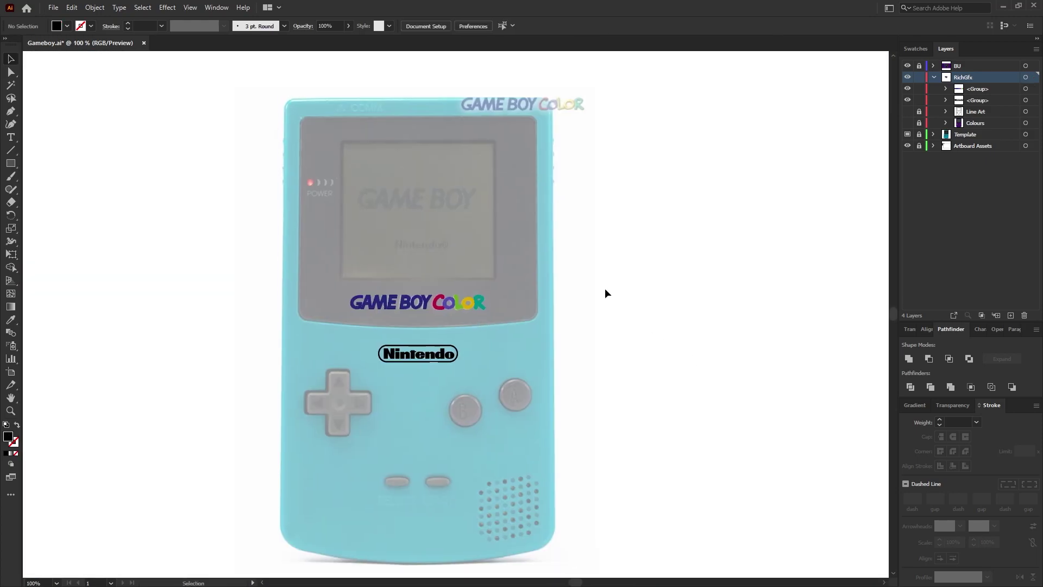
Show the Line Art and Colours groups and hide the BU layer
{"action": "left_click", "coordinate": [908, 112]}
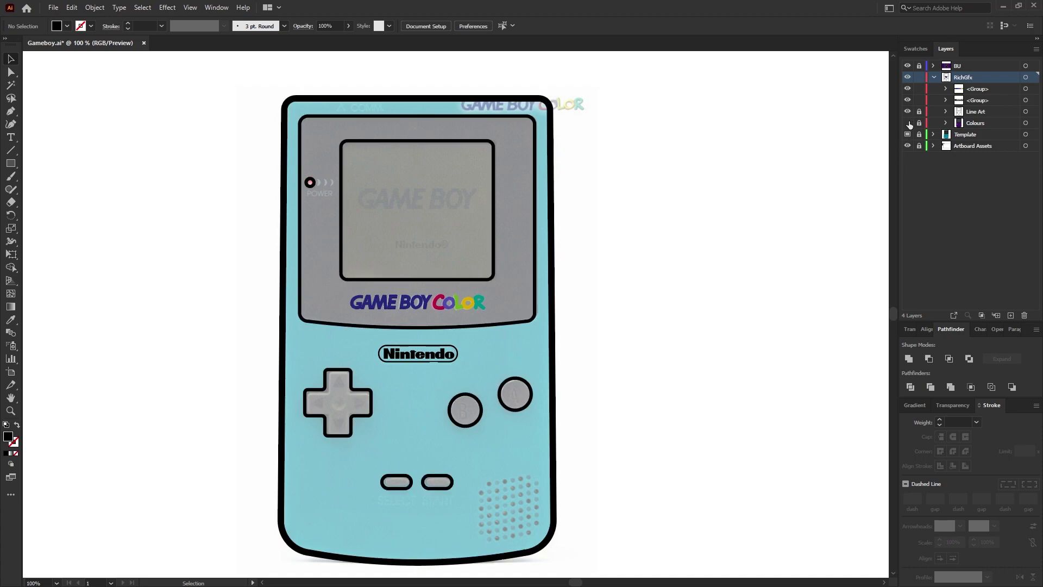
{"action": "left_click", "coordinate": [907, 123]}
{"action": "key", "text": "ctrl+minus"}
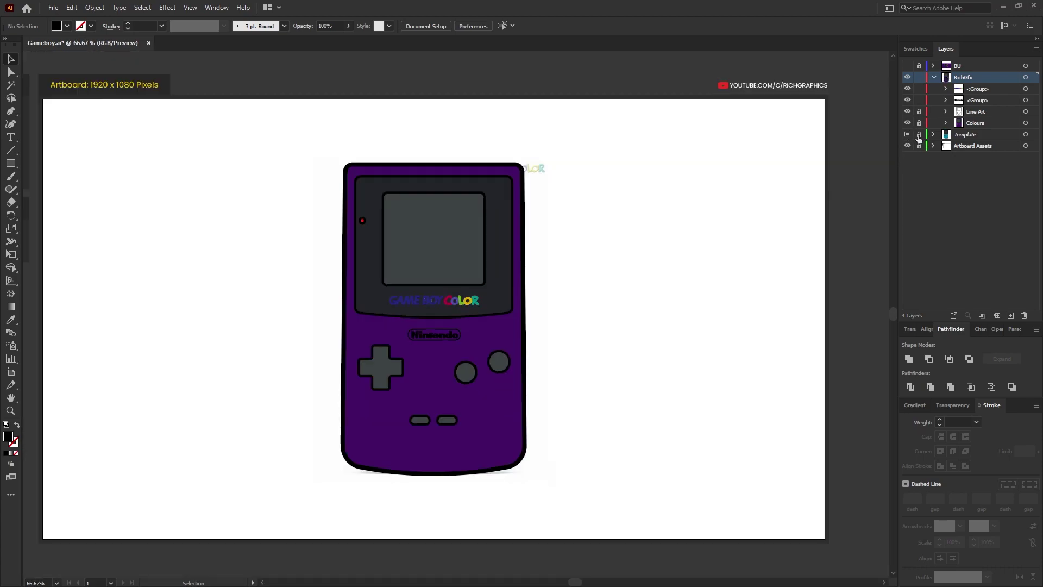
Unlock the Template layer and turn off its Template option so the photo is no longer dimmed
{"action": "double_click", "coordinate": [971, 135]}
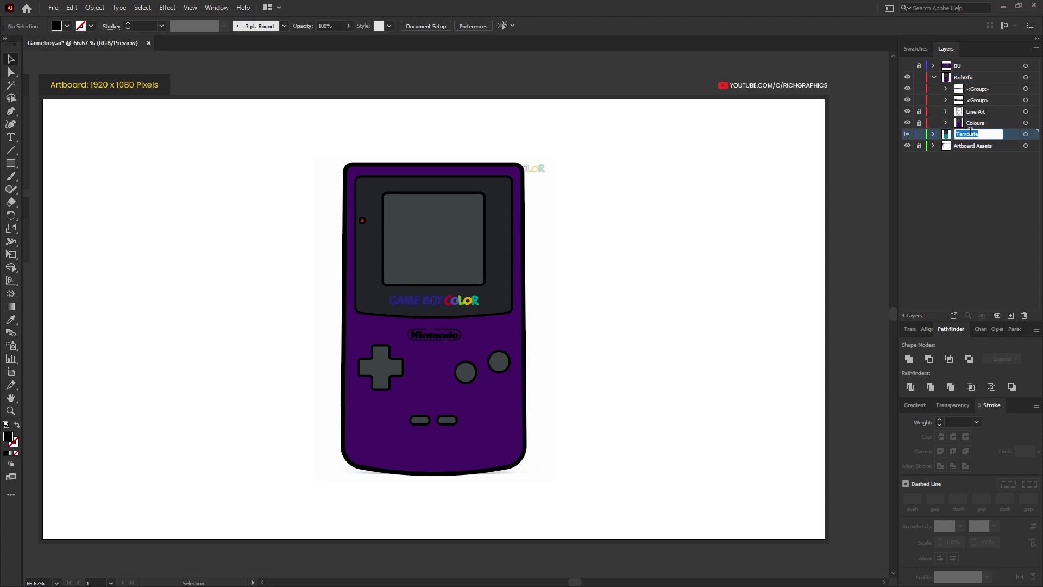
{"action": "double_click", "coordinate": [1009, 135]}
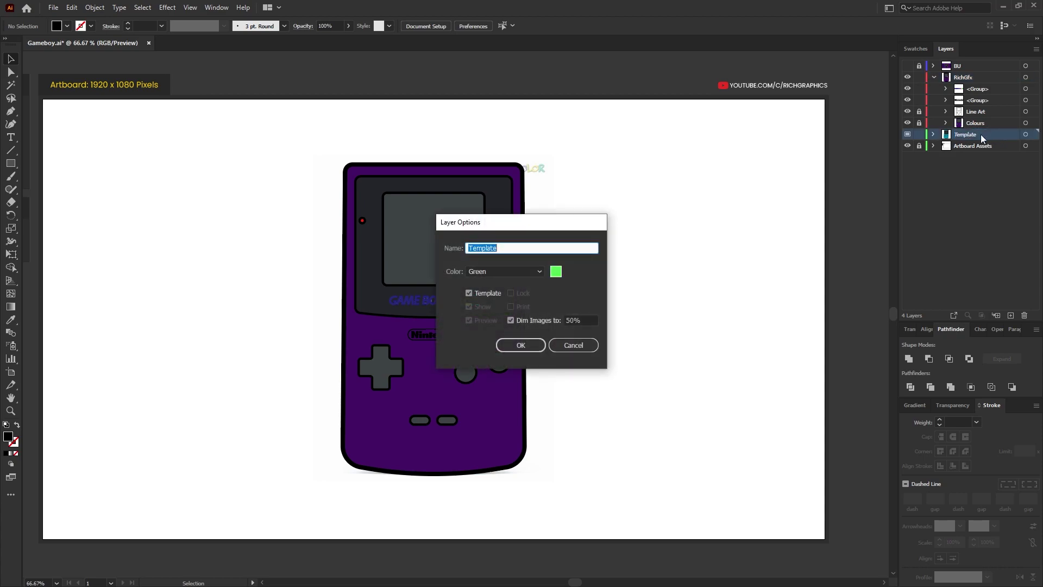
{"action": "left_click", "coordinate": [468, 293]}
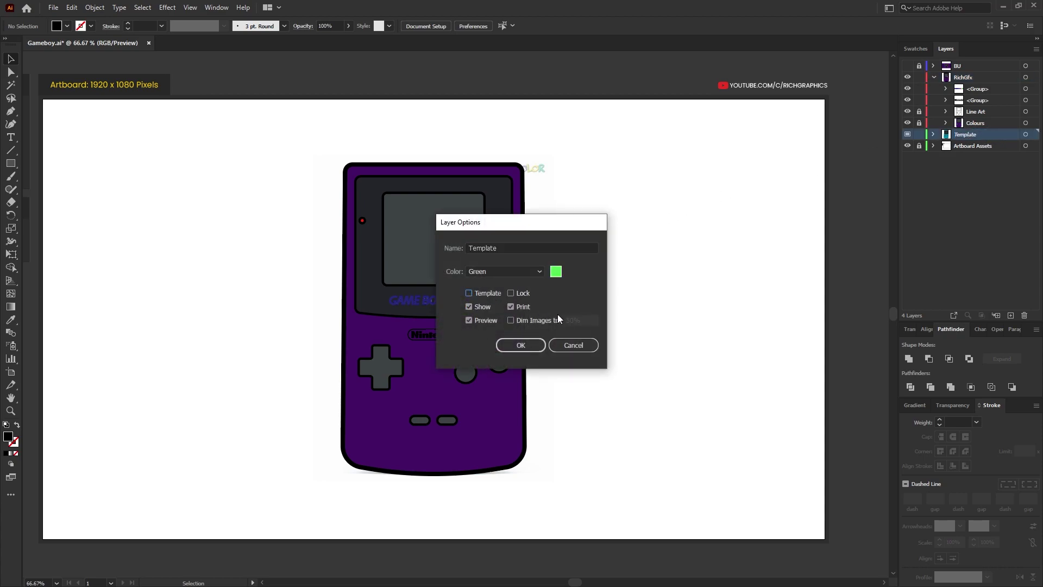
{"action": "left_click", "coordinate": [532, 342]}
Move the reference photo to the right of the purple illustration and lock the Template layer
{"action": "left_click_drag", "start_coordinate": [560, 164], "coordinate": [744, 166]}
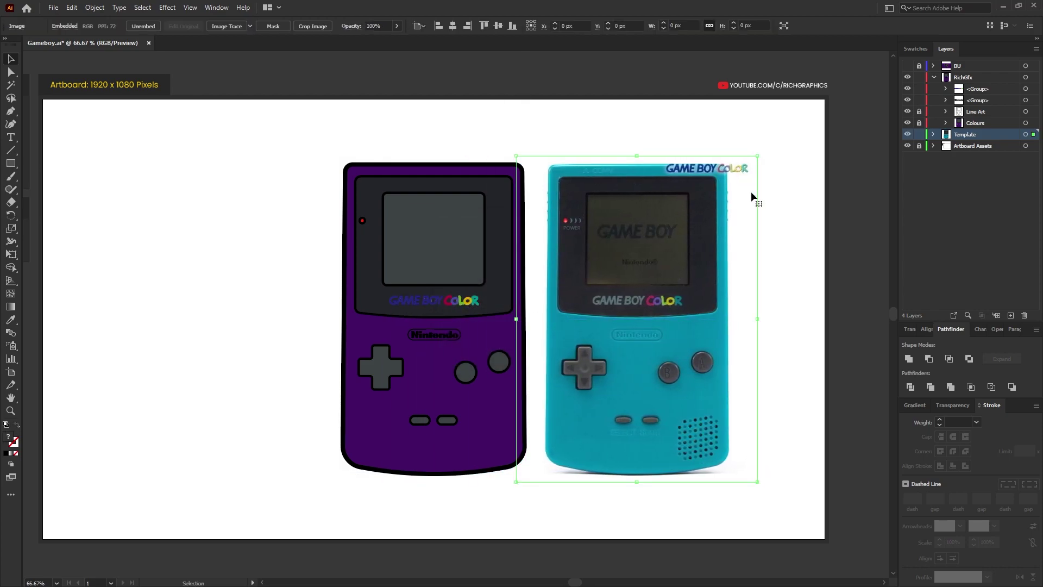
{"action": "left_click", "coordinate": [919, 134]}
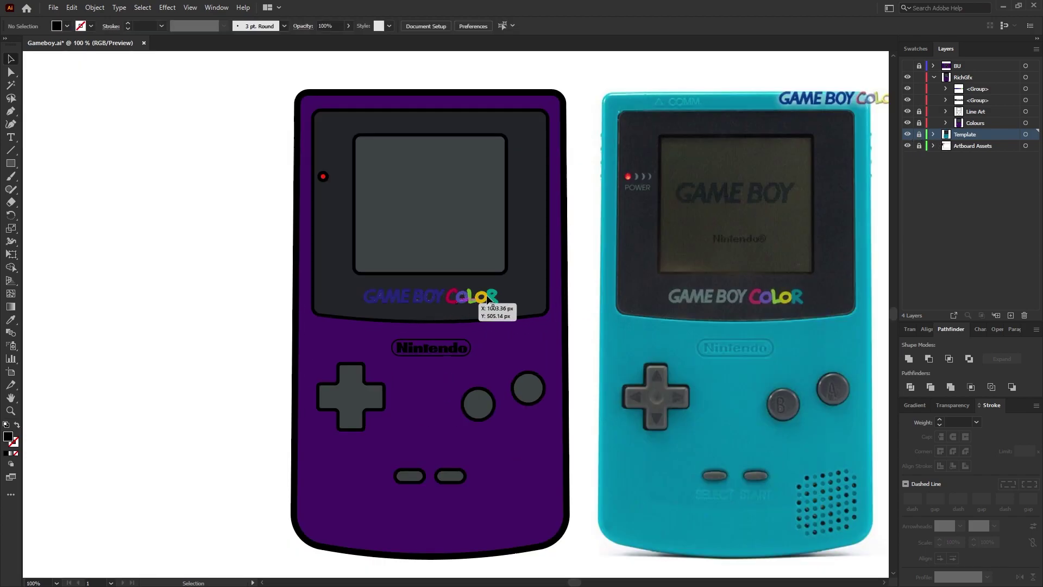
{"action": "key", "text": "ctrl+1"}
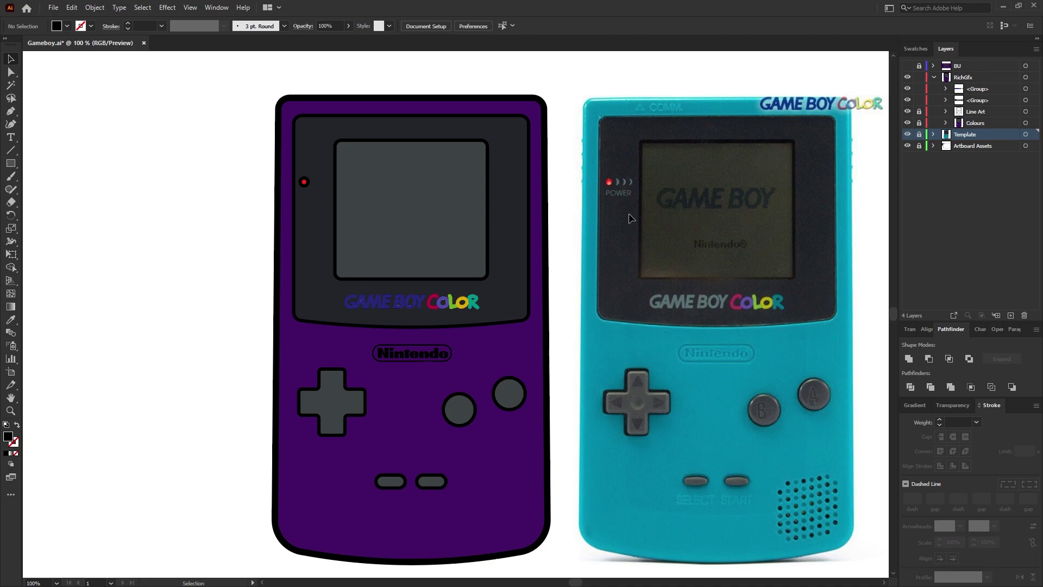
Draw a black square on the upper arm of the photo's D-pad and delete one corner anchor to leave a triangle
{"action": "scroll", "coordinate": [630, 396], "scroll_direction": "up", "scroll_amount": 2}
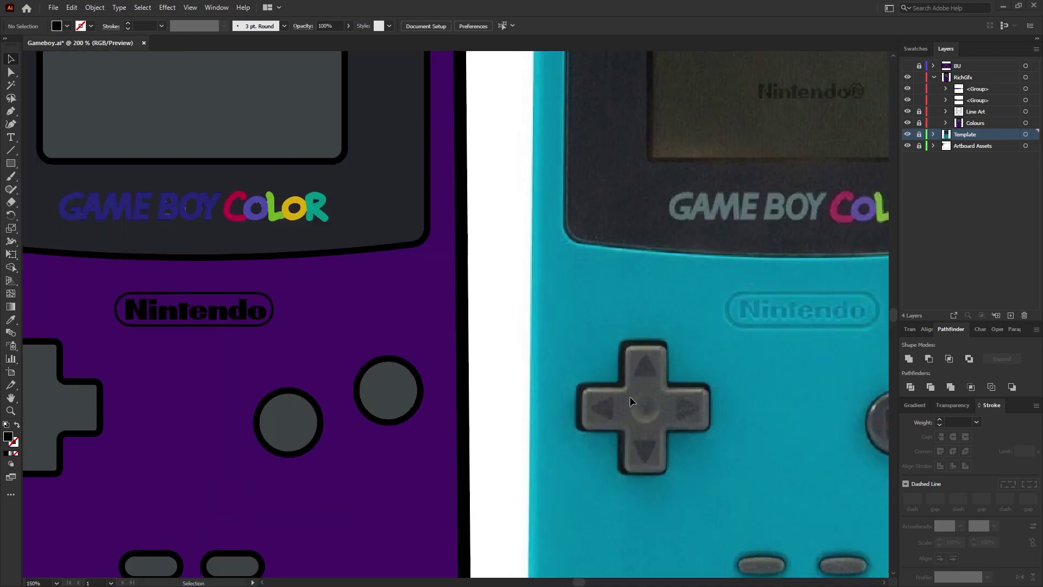
{"action": "left_click", "coordinate": [978, 89]}
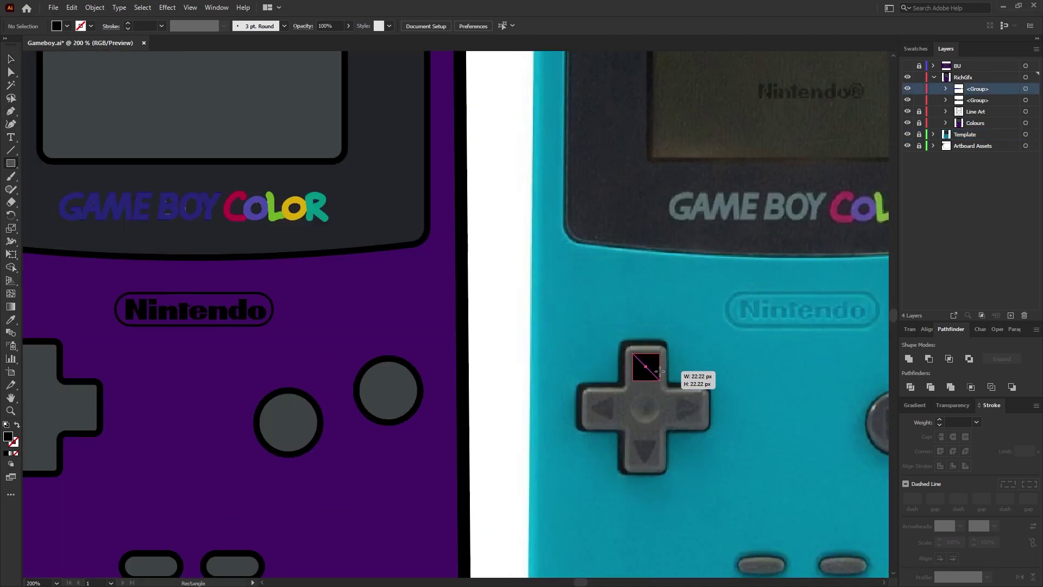
{"action": "left_click_drag", "start_coordinate": [659, 371], "coordinate": [622, 473]}
{"action": "key", "text": "minus"}
{"action": "left_click", "coordinate": [656, 354]}
{"action": "key", "text": "v"}
{"action": "scroll", "coordinate": [655, 370], "scroll_direction": "up", "scroll_amount": 3}
Reshape the triangle by pulling in its two base corners to match the D-pad's up arrow
{"action": "key", "text": "a"}
{"action": "left_click", "coordinate": [704, 392]}
{"action": "left_click_drag", "start_coordinate": [705, 393], "coordinate": [659, 392]}
{"action": "left_click", "coordinate": [539, 392]}
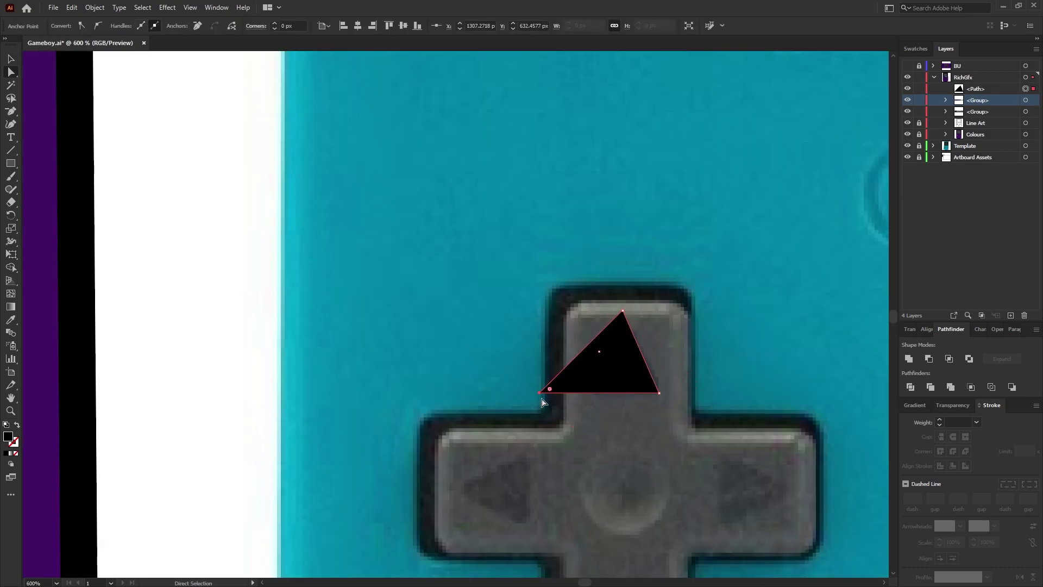
{"action": "left_click_drag", "start_coordinate": [541, 399], "coordinate": [594, 398]}
{"action": "left_click_drag", "start_coordinate": [623, 311], "coordinate": [419, 379]}
{"action": "left_click", "coordinate": [643, 342]}
{"action": "left_click", "coordinate": [631, 352]}
{"action": "left_click", "coordinate": [715, 356]}
{"action": "scroll", "coordinate": [715, 356], "scroll_direction": "down", "scroll_amount": 2}
Duplicate and rotate the triangle so that each of the four D-pad arms has an arrow pointing outward
{"action": "key", "text": "v"}
{"action": "left_click_drag", "start_coordinate": [419, 359], "coordinate": [422, 373]}
{"action": "left_click", "coordinate": [419, 251], "text": "shift"}
{"action": "key", "text": "ctrl+c"}
{"action": "key", "text": "ctrl+f"}
{"action": "mouse_move", "coordinate": [440, 225]}
{"action": "left_mouse_down"}
{"action": "mouse_move", "coordinate": [486, 276]}
{"action": "mouse_move", "coordinate": [487, 335]}
{"action": "left_mouse_up"}
{"action": "left_click", "coordinate": [510, 348]}
Draw a black circle at the D-pad's centre and centre-align it with the four arrows grouped together
{"action": "key", "text": "l"}
{"action": "left_click_drag", "start_coordinate": [405, 310], "coordinate": [428, 334]}
{"action": "left_click", "coordinate": [10, 59]}
{"action": "left_click", "coordinate": [406, 250]}
{"action": "left_click", "coordinate": [467, 311], "text": "shift"}
{"action": "left_click", "coordinate": [406, 373], "text": "shift"}
{"action": "left_click", "coordinate": [345, 310], "text": "shift"}
{"action": "key", "text": "ctrl+g"}
{"action": "left_click", "coordinate": [412, 312], "text": "shift"}
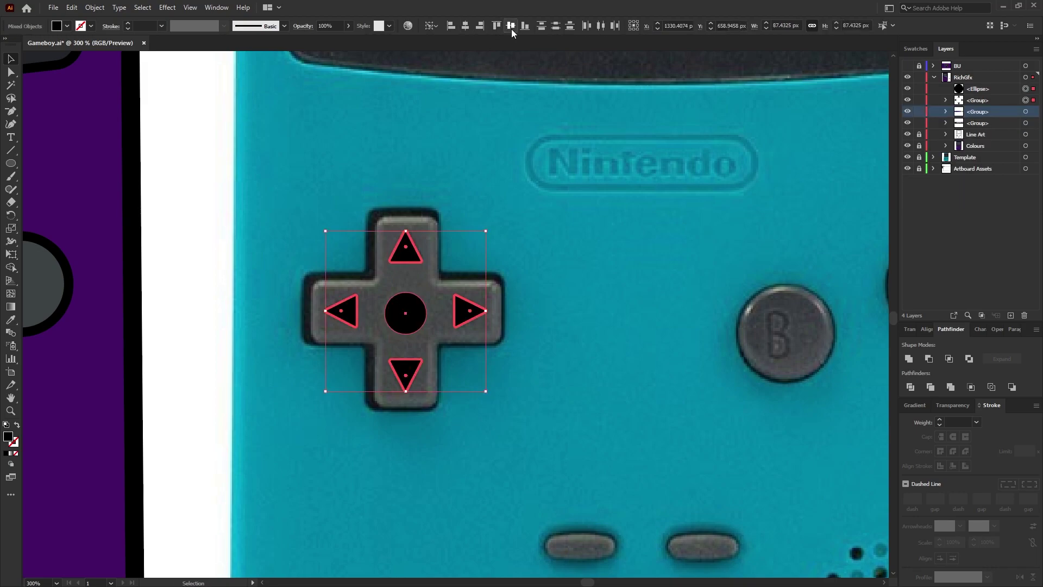
{"action": "left_click", "coordinate": [511, 26]}
Add a text letter B beside the B button and set its font to Poppins Medium
{"action": "left_click", "coordinate": [647, 290]}
{"action": "left_click_drag", "start_coordinate": [648, 290], "coordinate": [412, 271]}
{"action": "key", "text": "t"}
{"action": "left_click", "coordinate": [437, 243]}
{"action": "type", "text": "B"}
{"action": "key", "text": "ctrl+a"}
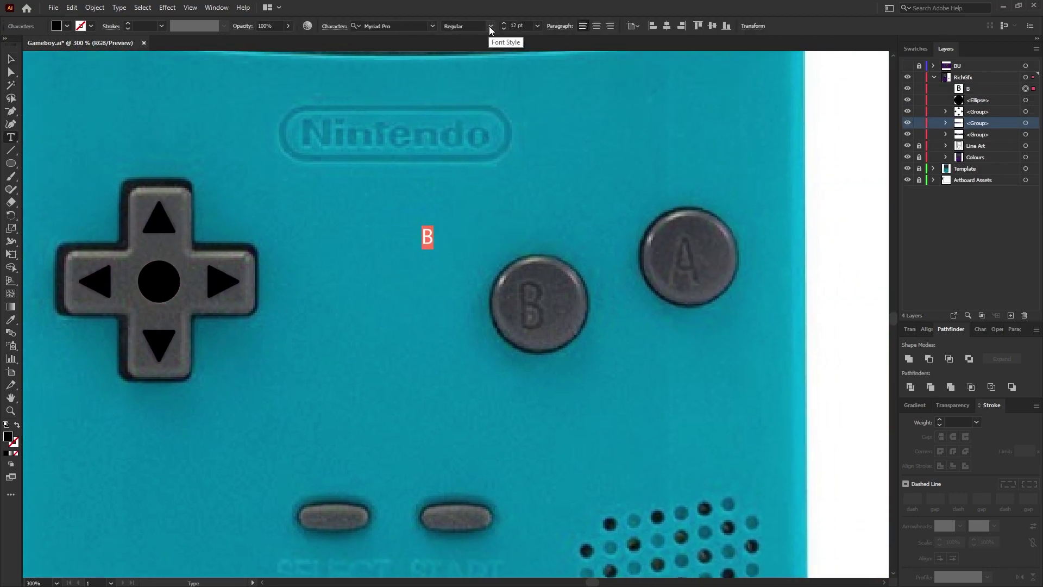
{"action": "left_click", "coordinate": [418, 28]}
{"action": "type", "text": "pop"}
{"action": "left_click", "coordinate": [442, 216]}
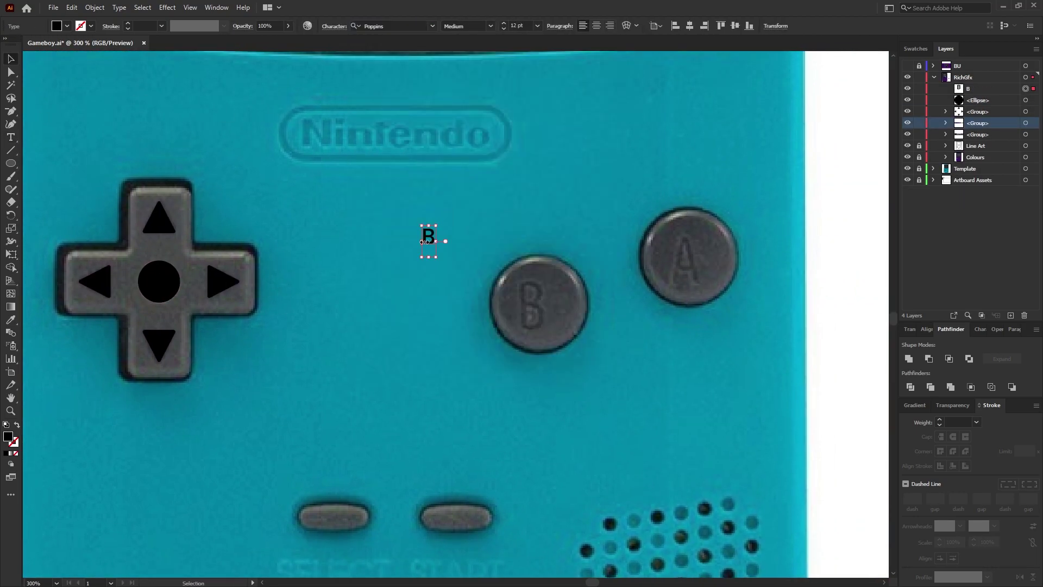
Duplicate the letter for the A button as an A and convert both letters to outlines
{"action": "left_click_drag", "start_coordinate": [436, 237], "coordinate": [685, 249]}
{"action": "left_click", "coordinate": [10, 59]}
{"action": "right_click", "coordinate": [494, 233]}
{"action": "left_click", "coordinate": [545, 324]}
{"action": "right_click", "coordinate": [426, 235]}
{"action": "left_click", "coordinate": [494, 325]}
Enlarge the outlined letters and centre A and B on their round buttons in the photo
{"action": "mouse_move", "coordinate": [691, 256]}
{"action": "left_mouse_down"}
{"action": "mouse_move", "coordinate": [709, 276]}
{"action": "mouse_move", "coordinate": [694, 253]}
{"action": "left_mouse_up"}
{"action": "left_click_drag", "start_coordinate": [662, 225], "coordinate": [671, 233]}
{"action": "left_click_drag", "start_coordinate": [705, 268], "coordinate": [705, 272]}
{"action": "left_click_drag", "start_coordinate": [434, 237], "coordinate": [546, 305]}
{"action": "left_click", "coordinate": [722, 268]}
{"action": "left_click", "coordinate": [580, 394]}
Add the text labels SELECT and START side by side below the photo's two pill-shaped buttons
{"action": "key", "text": "ctrl+minus"}
{"action": "left_click_drag", "start_coordinate": [579, 393], "coordinate": [727, 322]}
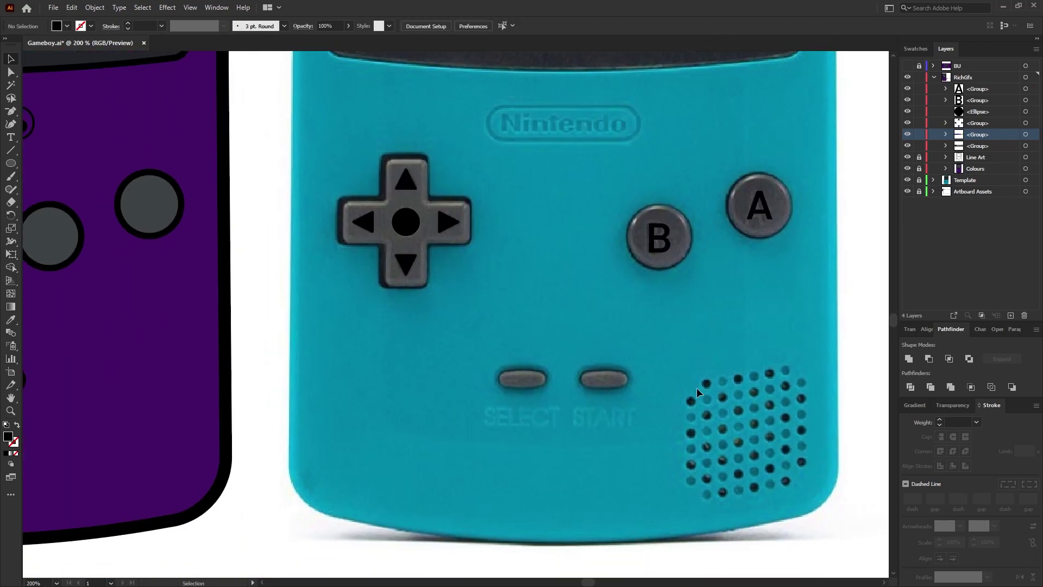
{"action": "key", "text": "t"}
{"action": "left_click", "coordinate": [483, 471]}
{"action": "type", "text": "SELECT"}
{"action": "key", "text": "Escape"}
{"action": "scroll", "coordinate": [508, 487], "scroll_direction": "up", "scroll_amount": 1}
{"action": "left_click_drag", "start_coordinate": [513, 457], "coordinate": [679, 459]}
{"action": "type", "text": "t"}
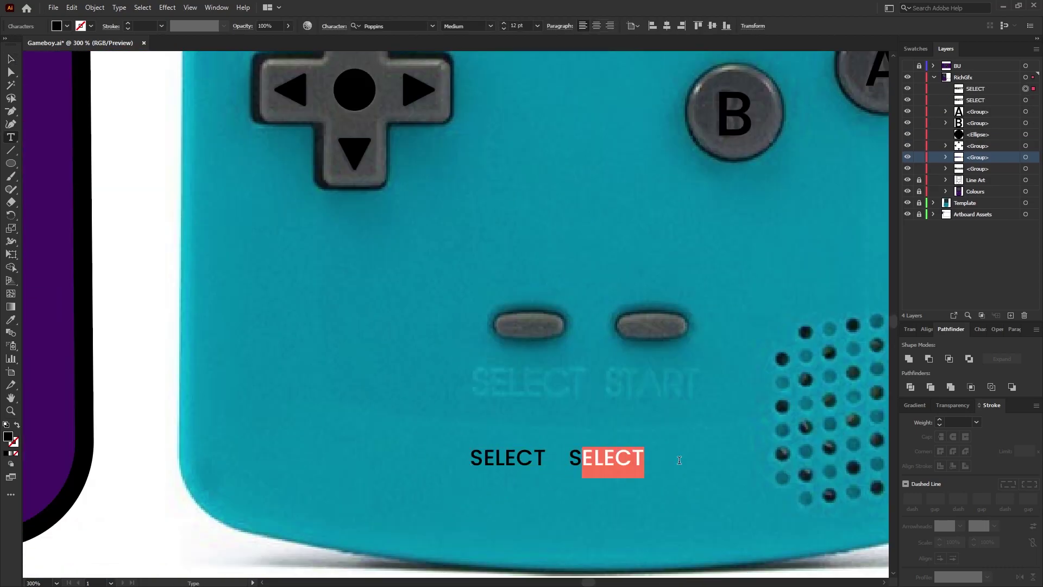
{"action": "type", "text": "TART"}
Enlarge the SELECT and START labels over the embossed lettering, convert them to outlines and centre them under their buttons
{"action": "left_click", "coordinate": [11, 58]}
{"action": "left_click", "coordinate": [487, 453], "text": "shift"}
{"action": "left_click_drag", "start_coordinate": [487, 453], "coordinate": [489, 380]}
{"action": "left_click_drag", "start_coordinate": [641, 396], "coordinate": [711, 416]}
{"action": "left_click_drag", "start_coordinate": [599, 412], "coordinate": [599, 419]}
{"action": "right_click", "coordinate": [633, 383]}
{"action": "left_click", "coordinate": [687, 234]}
{"action": "left_click", "coordinate": [670, 288]}
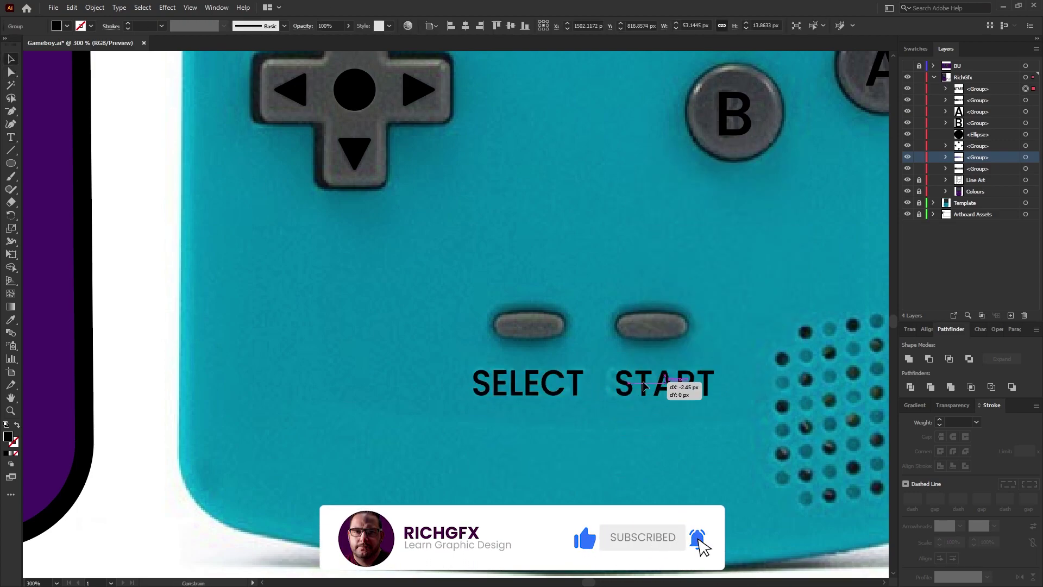
Add the text POWER below the power light in the reference photo
{"action": "scroll", "coordinate": [613, 442], "scroll_direction": "down", "scroll_amount": 3}
{"action": "left_click_drag", "start_coordinate": [652, 317], "coordinate": [668, 397]}
{"action": "key", "text": "t"}
{"action": "left_click", "coordinate": [510, 218]}
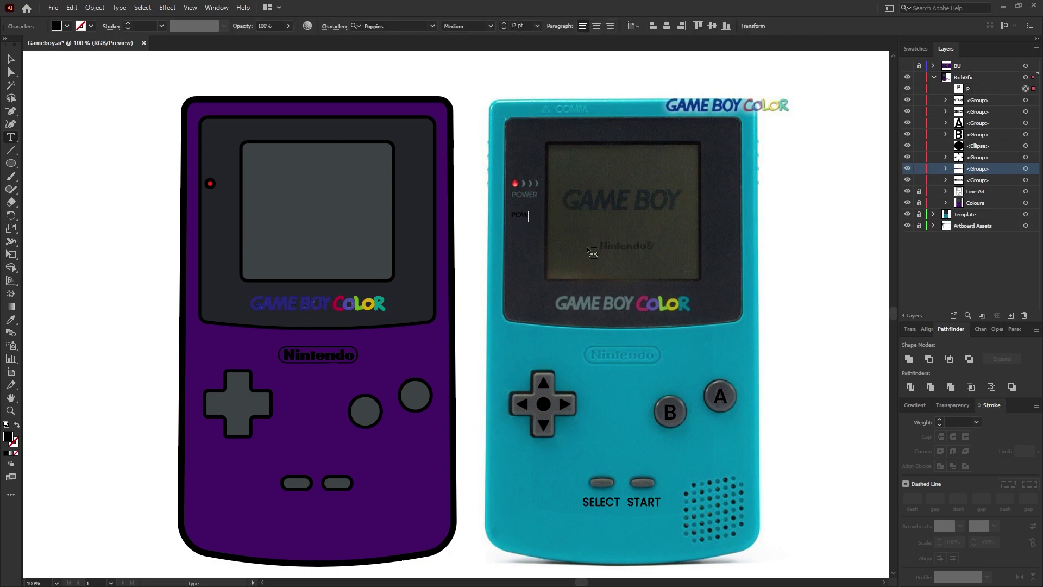
{"action": "type", "text": "POWER"}
{"action": "key", "text": "ctrl+equal"}
{"action": "key", "text": "ctrl+equal"}
{"action": "key", "text": "ctrl+equal"}
Convert the POWER text to outlines and move it over the photo's power label
{"action": "left_click", "coordinate": [12, 58]}
{"action": "right_click", "coordinate": [519, 269]}
{"action": "left_click", "coordinate": [565, 365]}
{"action": "left_click_drag", "start_coordinate": [515, 268], "coordinate": [515, 207]}
{"action": "left_click", "coordinate": [538, 258]}
Build a black crescent from two overlapping circles with Shape Builder and duplicate it into three beside the power light
{"action": "scroll", "coordinate": [541, 140], "scroll_direction": "up", "scroll_amount": 3}
{"action": "left_click", "coordinate": [15, 165]}
{"action": "mouse_move", "coordinate": [433, 204]}
{"action": "left_mouse_down"}
{"action": "mouse_move", "coordinate": [508, 239]}
{"action": "mouse_move", "coordinate": [489, 261]}
{"action": "mouse_move", "coordinate": [443, 247]}
{"action": "mouse_move", "coordinate": [446, 233]}
{"action": "mouse_move", "coordinate": [503, 238]}
{"action": "left_mouse_up"}
{"action": "key", "text": "v"}
{"action": "left_click", "coordinate": [477, 248], "text": "shift"}
{"action": "key", "text": "shift+m"}
{"action": "key", "text": "v"}
{"action": "left_click_drag", "start_coordinate": [503, 237], "coordinate": [553, 237]}
Select all the new button symbols, labels and crescents and move them from the photo onto the purple illustration
{"action": "key", "text": "ctrl+minus"}
{"action": "key", "text": "ctrl+minus"}
{"action": "key", "text": "ctrl+minus"}
{"action": "key", "text": "ctrl+minus"}
{"action": "key", "text": "ctrl+minus"}
{"action": "key", "text": "ctrl+minus"}
{"action": "key", "text": "ctrl+minus"}
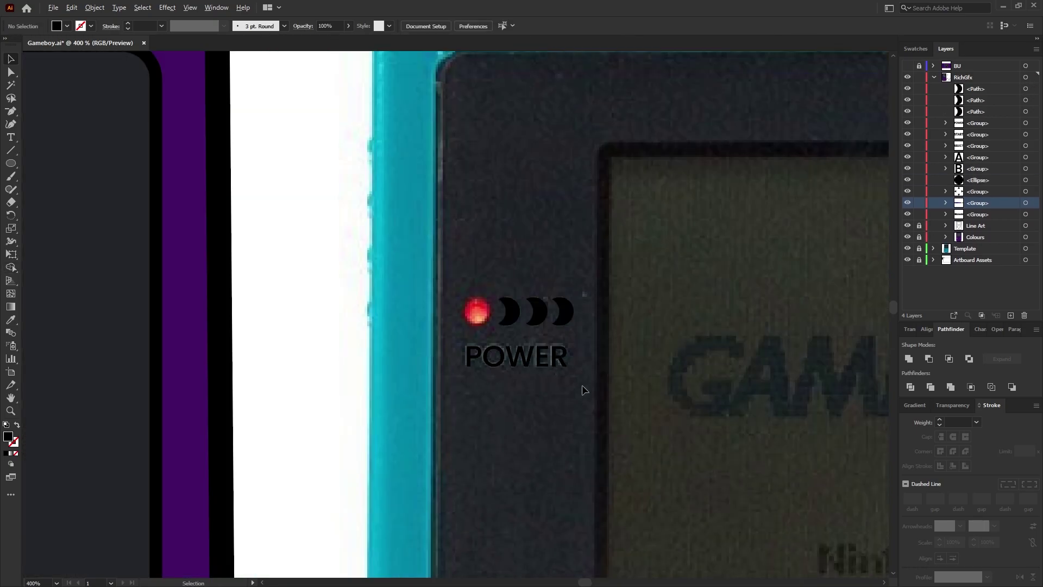
{"action": "key", "text": "ctrl+shift+a"}
{"action": "left_click_drag", "start_coordinate": [622, 341], "coordinate": [568, 276]}
{"action": "left_click_drag", "start_coordinate": [614, 434], "coordinate": [411, 429]}
{"action": "scroll", "coordinate": [375, 285], "scroll_direction": "up", "scroll_amount": 6}
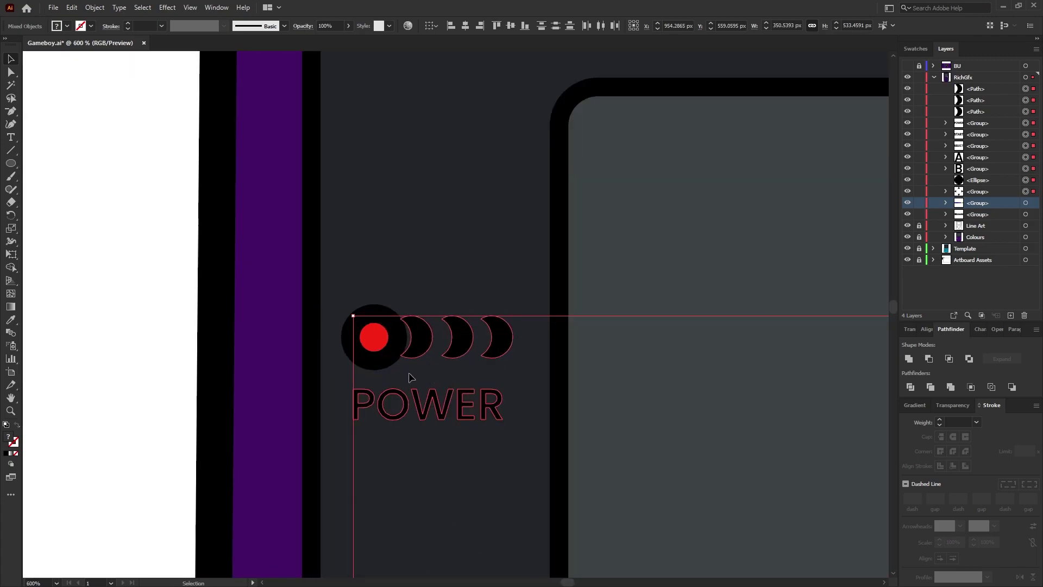
Move the three crescents away from the thick outline of the illustration's power light
{"action": "left_click_drag", "start_coordinate": [510, 365], "coordinate": [432, 332]}
{"action": "key", "text": "ctrl+shift+a"}
{"action": "scroll", "coordinate": [432, 332], "scroll_direction": "down", "scroll_amount": 3}
{"action": "left_click_drag", "start_coordinate": [669, 392], "coordinate": [413, 311]}
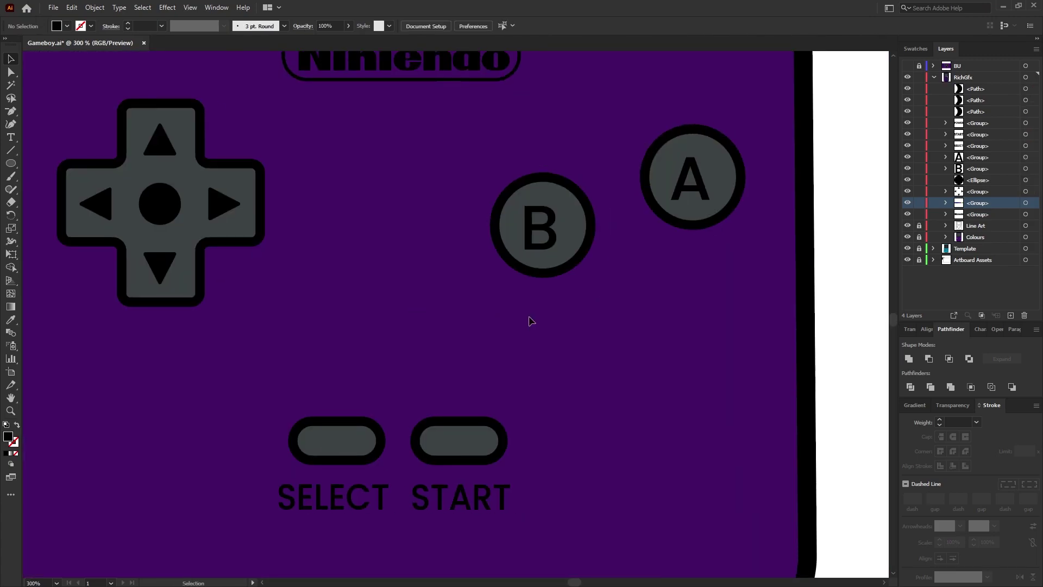
{"action": "scroll", "coordinate": [544, 292], "scroll_direction": "down", "scroll_amount": 4}
{"action": "left_click_drag", "start_coordinate": [608, 193], "coordinate": [605, 285]}
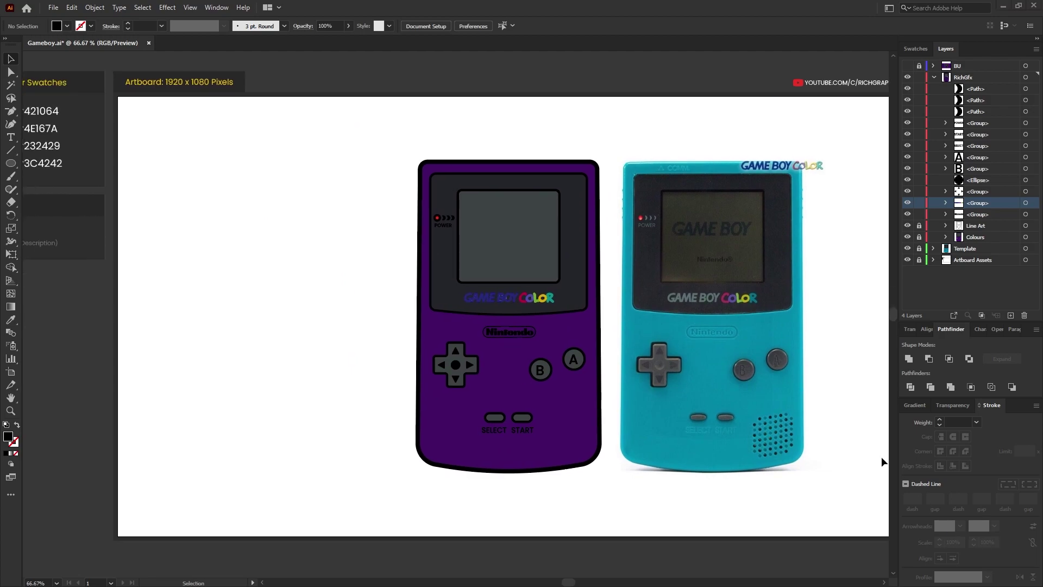
Duplicate small black circles over alternate speaker holes of the photo's grille
{"action": "scroll", "coordinate": [802, 459], "scroll_direction": "up", "scroll_amount": 5}
{"action": "key", "text": "v"}
{"action": "mouse_move", "coordinate": [551, 218]}
{"action": "left_mouse_down"}
{"action": "mouse_move", "coordinate": [558, 232]}
{"action": "mouse_move", "coordinate": [675, 201]}
{"action": "left_mouse_up"}
{"action": "left_click", "coordinate": [477, 194]}
{"action": "left_click", "coordinate": [614, 120]}
{"action": "left_click_drag", "start_coordinate": [682, 163], "coordinate": [543, 230]}
{"action": "left_click_drag", "start_coordinate": [675, 202], "coordinate": [706, 226]}
{"action": "left_click", "coordinate": [542, 196]}
{"action": "left_click", "coordinate": [616, 293]}
{"action": "left_click_drag", "start_coordinate": [549, 222], "coordinate": [705, 292]}
{"action": "left_click_drag", "start_coordinate": [706, 292], "coordinate": [737, 315]}
{"action": "left_click_drag", "start_coordinate": [737, 315], "coordinate": [705, 353]}
{"action": "left_click_drag", "start_coordinate": [705, 353], "coordinate": [737, 381]}
{"action": "left_click_drag", "start_coordinate": [738, 380], "coordinate": [708, 419], "text": "alt"}
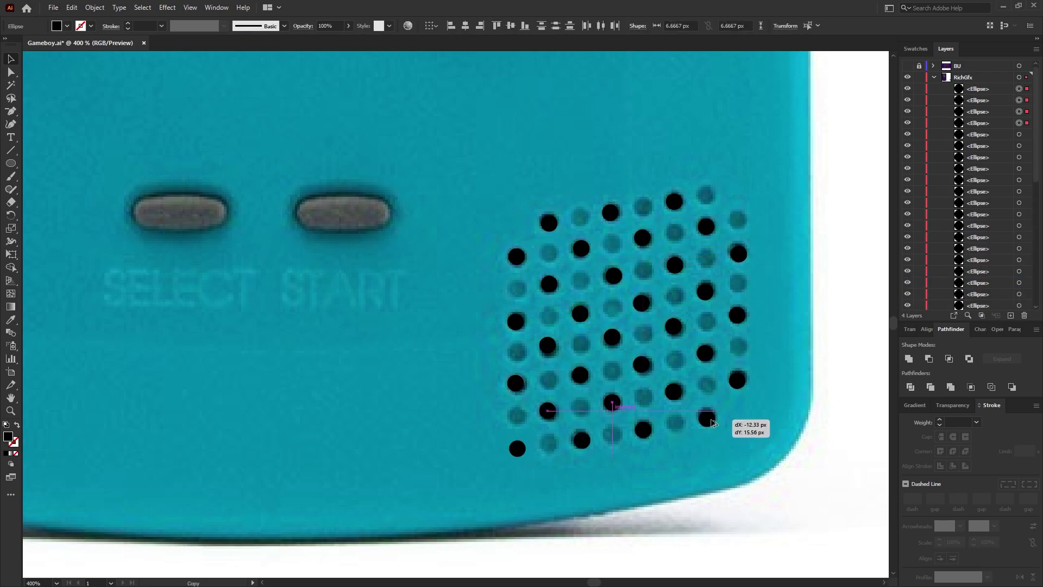
Delete the extra circle at the grille's lower-left corner and group the remaining speaker holes
{"action": "left_click", "coordinate": [609, 467]}
{"action": "left_click", "coordinate": [516, 451]}
{"action": "key", "text": "Delete"}
{"action": "left_click_drag", "start_coordinate": [766, 464], "coordinate": [495, 185]}
{"action": "key", "text": "ctrl+g"}
Duplicate the hole group onto the uncovered speaker holes and adjust its individual circles to match the photo
{"action": "left_click_drag", "start_coordinate": [707, 226], "coordinate": [742, 220], "text": "alt"}
{"action": "double_click", "coordinate": [742, 221]}
{"action": "left_click_drag", "start_coordinate": [783, 379], "coordinate": [519, 289]}
{"action": "double_click", "coordinate": [448, 416]}
{"action": "double_click", "coordinate": [616, 438]}
{"action": "left_click_drag", "start_coordinate": [616, 437], "coordinate": [550, 445], "text": "alt"}
{"action": "double_click", "coordinate": [713, 472]}
{"action": "double_click", "coordinate": [741, 414]}
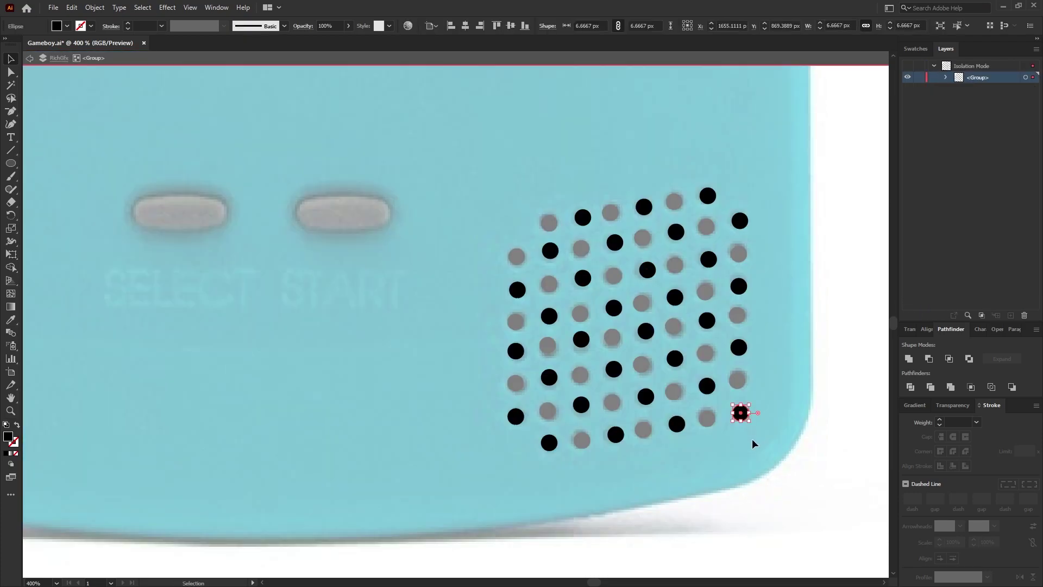
{"action": "key", "text": "Escape"}
Move both speaker hole groups from the photo onto the lower-right corner of the purple illustration
{"action": "key", "text": "ctrl+1"}
{"action": "left_click_drag", "start_coordinate": [814, 384], "coordinate": [503, 379]}
{"action": "left_click", "coordinate": [566, 387]}
{"action": "scroll", "coordinate": [603, 393], "scroll_direction": "down", "scroll_amount": 2}
{"action": "key", "text": "ctrl+0"}
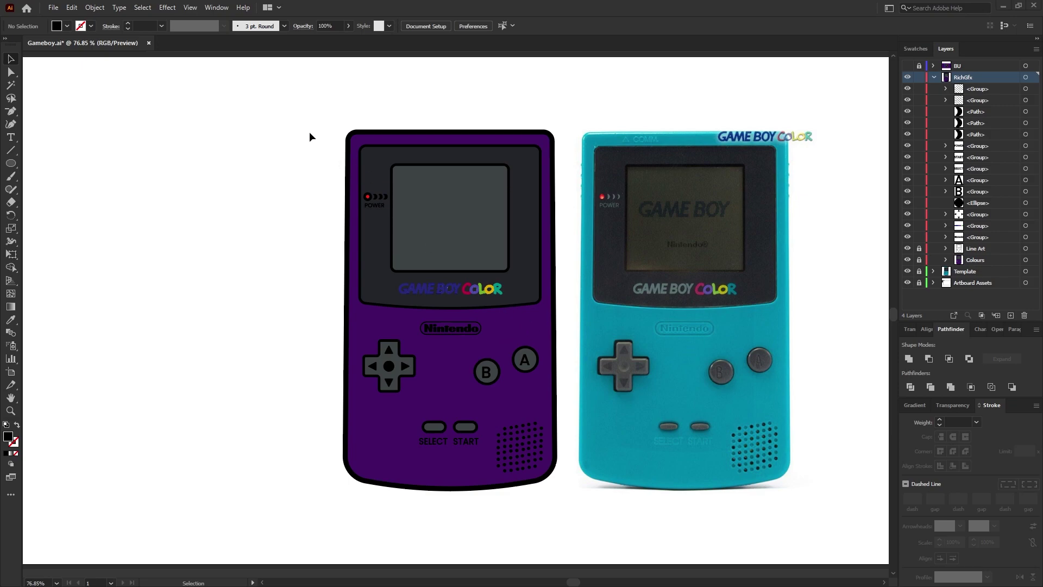
Group all logos, symbols, labels and speaker holes on the illustration, name the group Elements and lock it
{"action": "left_click_drag", "start_coordinate": [302, 85], "coordinate": [567, 515]}
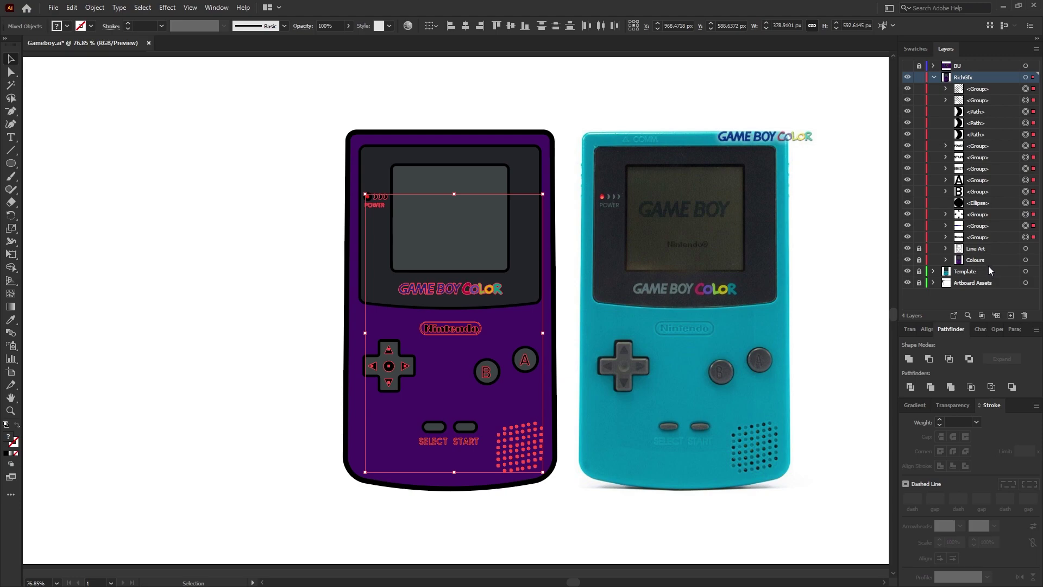
{"action": "key", "text": "ctrl+g"}
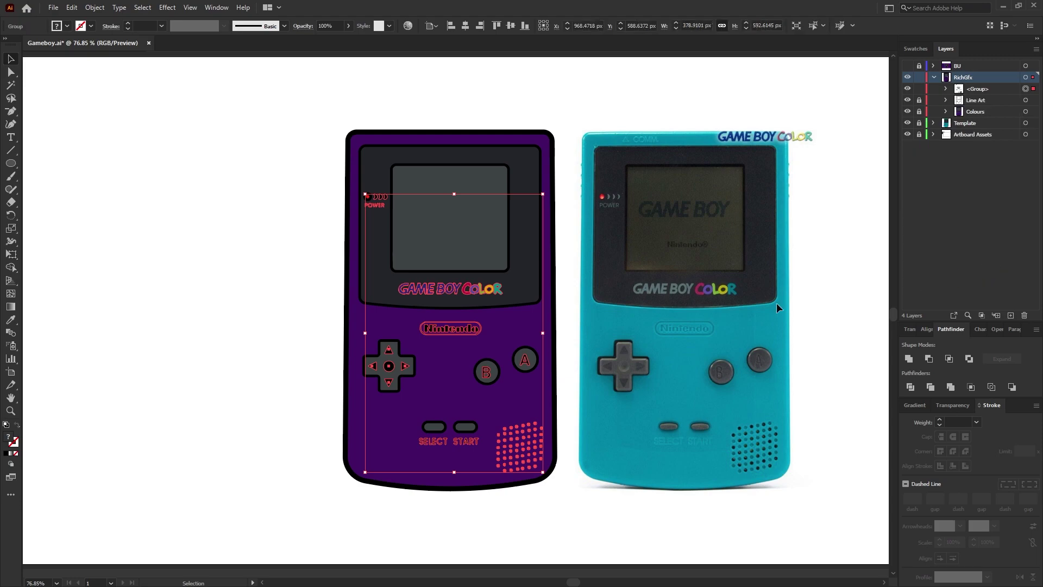
{"action": "double_click", "coordinate": [974, 89]}
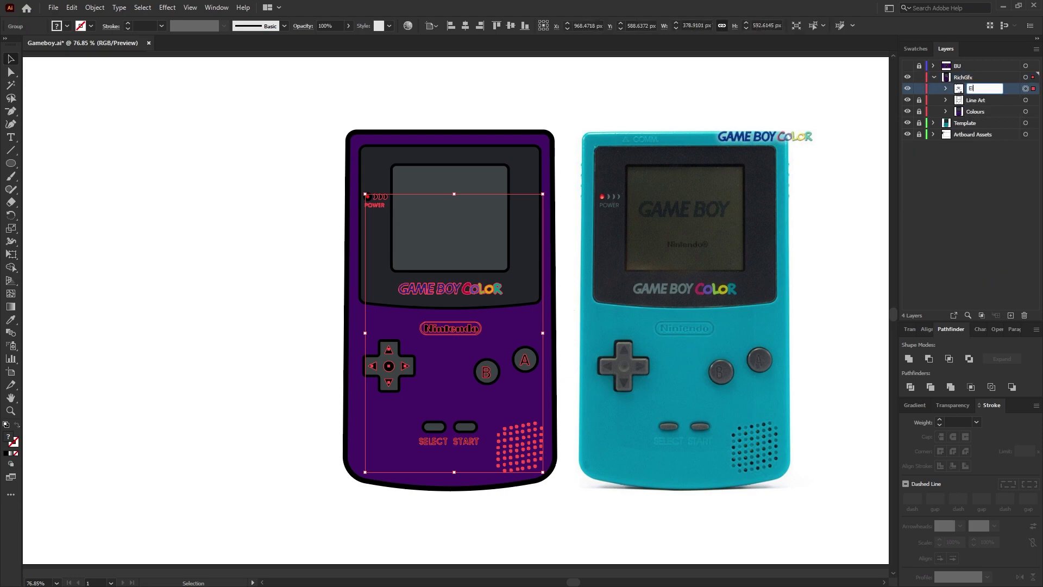
{"action": "type", "text": "Elements"}
{"action": "key", "text": "Return"}
{"action": "left_click", "coordinate": [919, 89]}
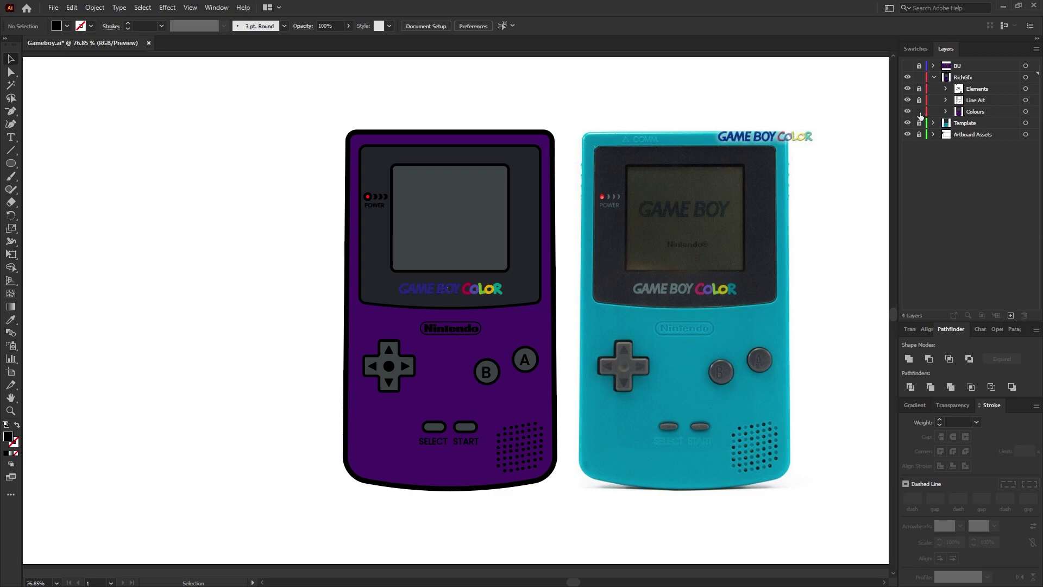
Copy the purple body shape from the Colours group and paste it in place twice
{"action": "left_click", "coordinate": [477, 413]}
{"action": "key", "text": "a"}
{"action": "left_click", "coordinate": [827, 363]}
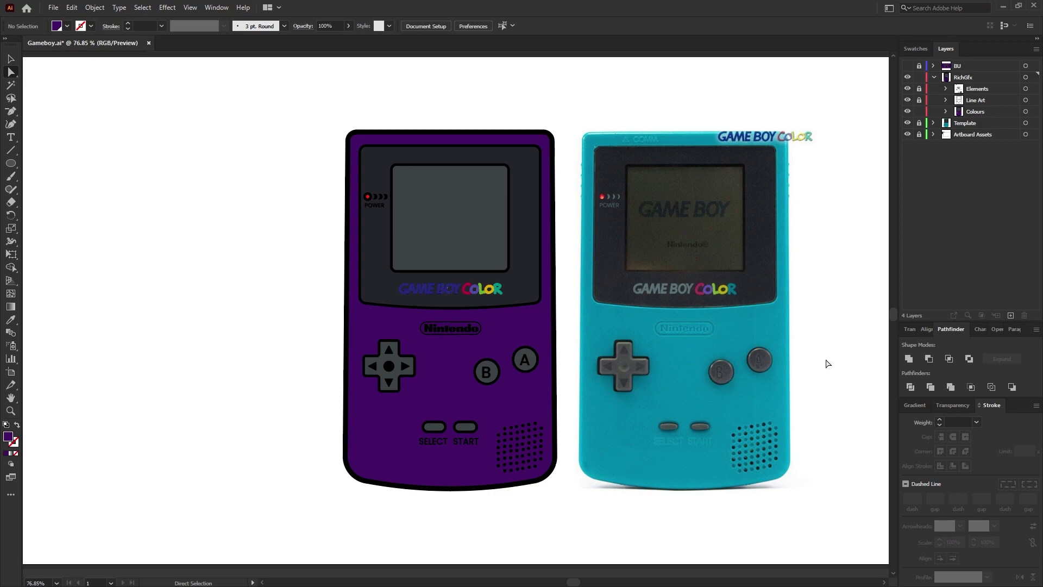
{"action": "left_click", "coordinate": [476, 378]}
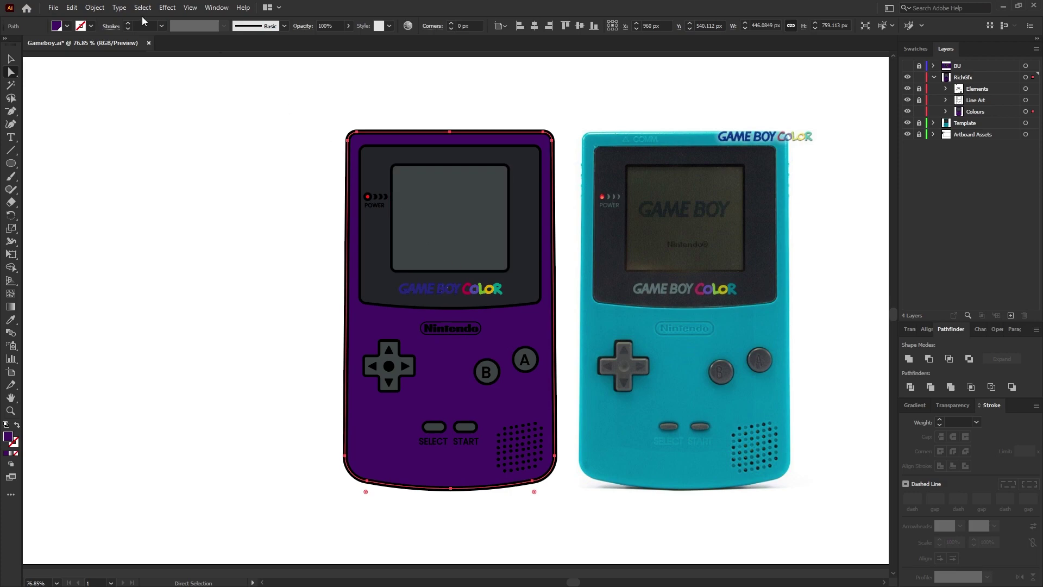
{"action": "left_click", "coordinate": [72, 7]}
{"action": "left_click", "coordinate": [92, 61]}
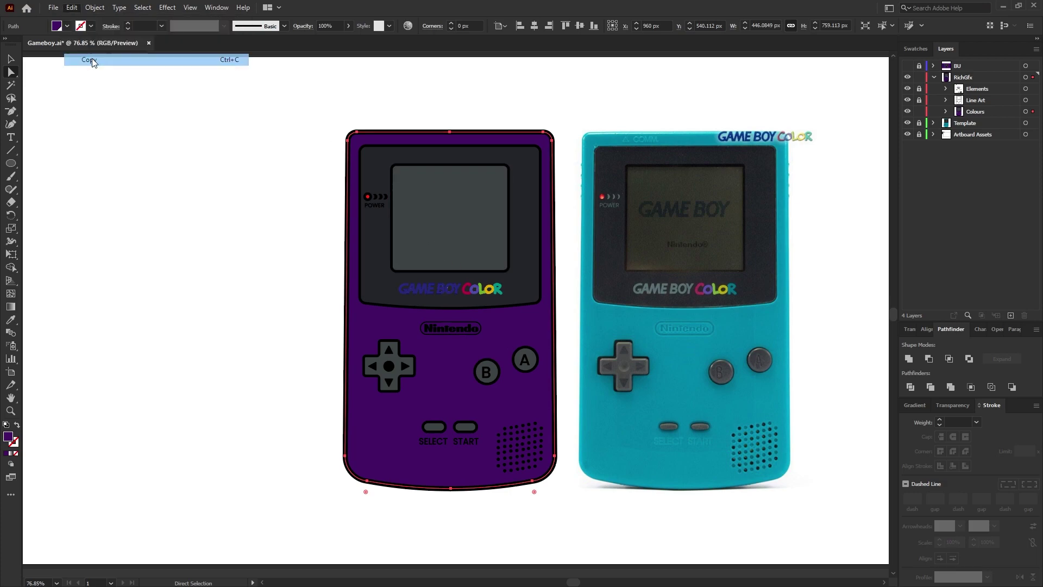
{"action": "left_click", "coordinate": [74, 8]}
{"action": "left_click", "coordinate": [124, 111]}
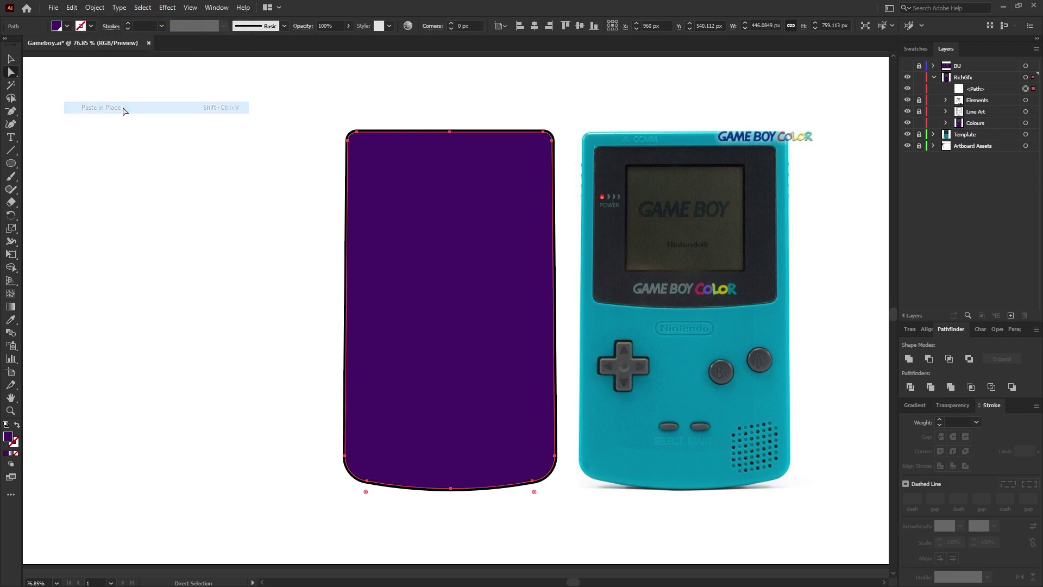
{"action": "left_click", "coordinate": [72, 8]}
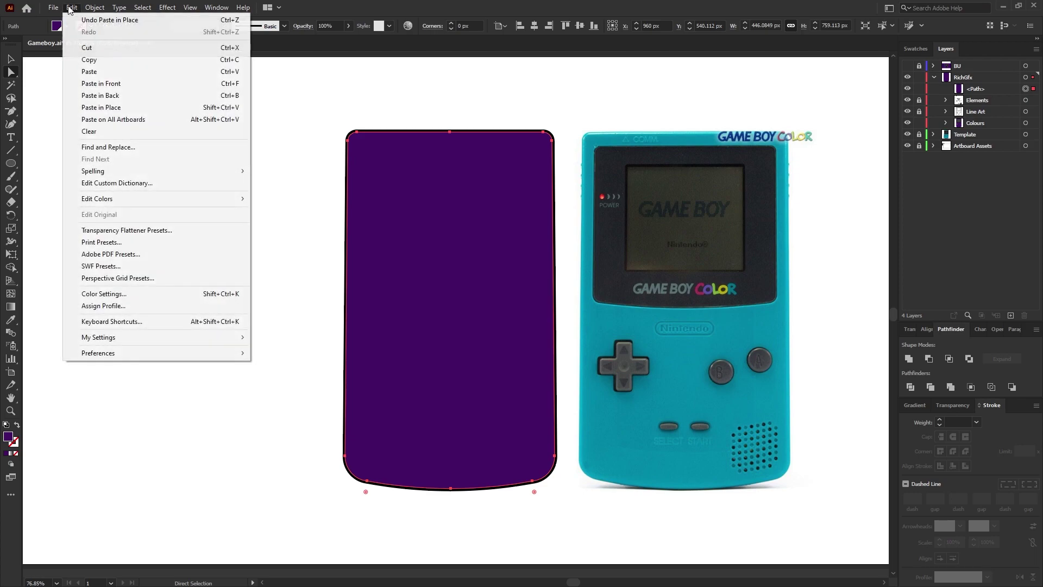
{"action": "left_click", "coordinate": [123, 109]}
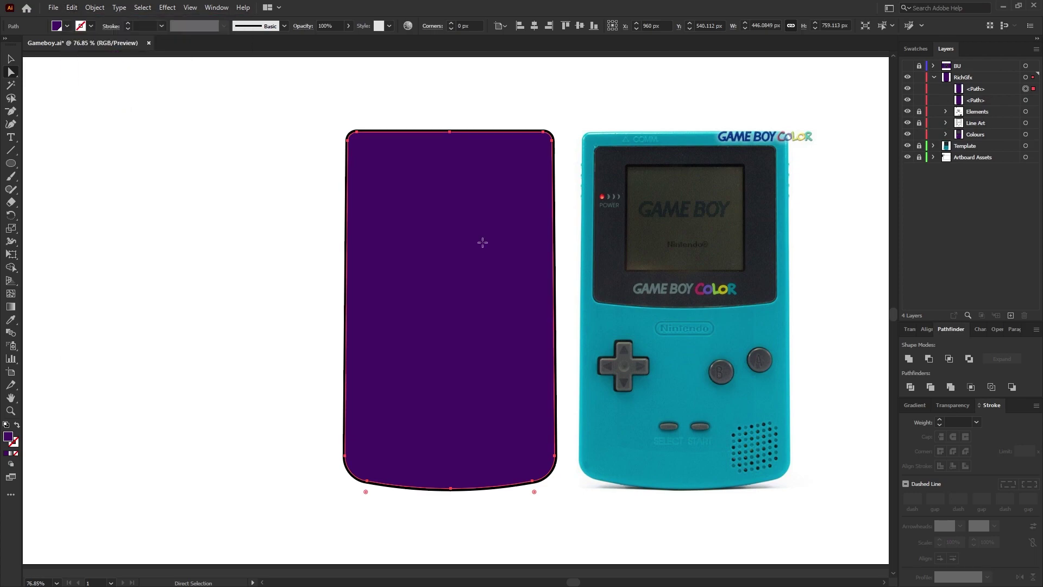
Shift the upper body copy sideways and trim both copies with Shape Builder, leaving only their overlap
{"action": "mouse_move", "coordinate": [482, 243]}
{"action": "left_mouse_down"}
{"action": "mouse_move", "coordinate": [451, 252]}
{"action": "mouse_move", "coordinate": [462, 242]}
{"action": "left_mouse_up"}
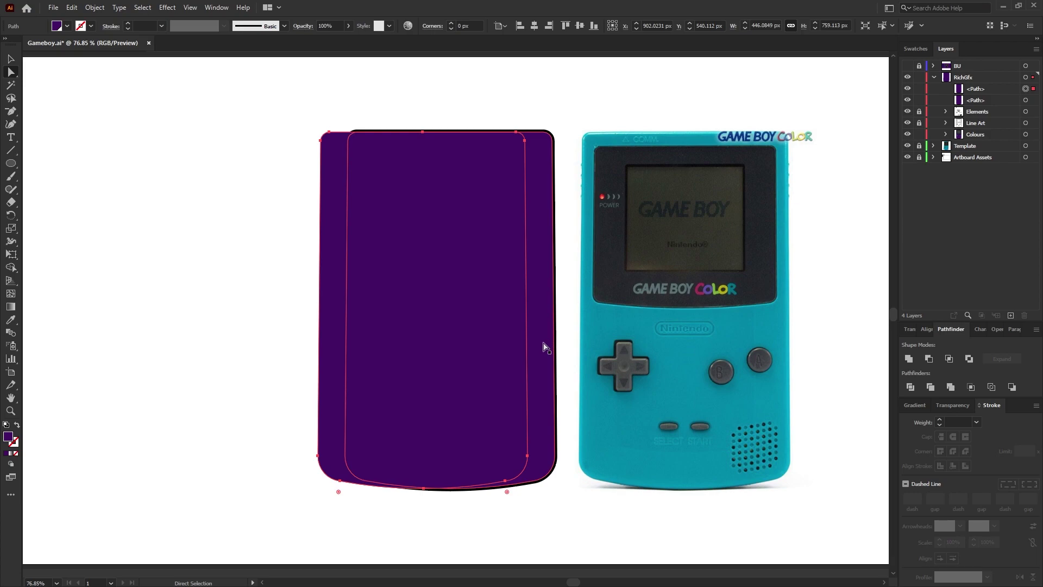
{"action": "key", "text": "ctrl+a"}
{"action": "key", "text": "ctrl+minus"}
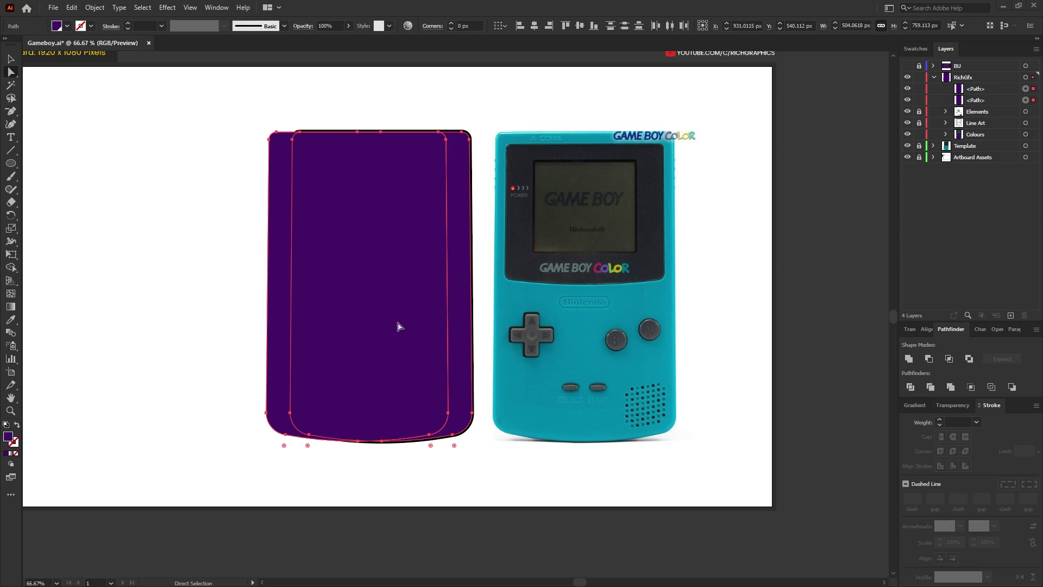
{"action": "key", "text": "shift+m"}
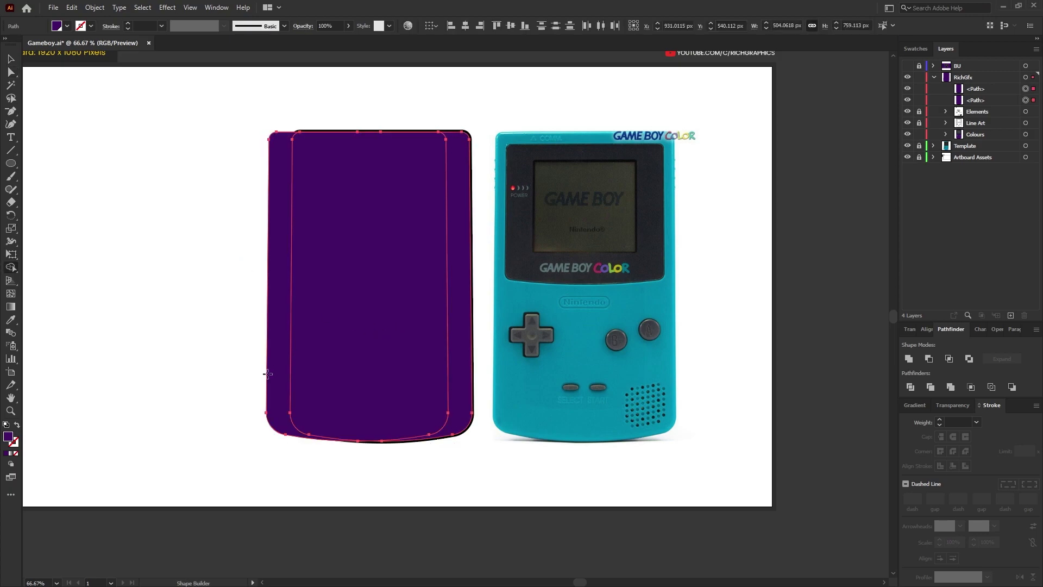
{"action": "left_click", "coordinate": [274, 198], "text": "alt"}
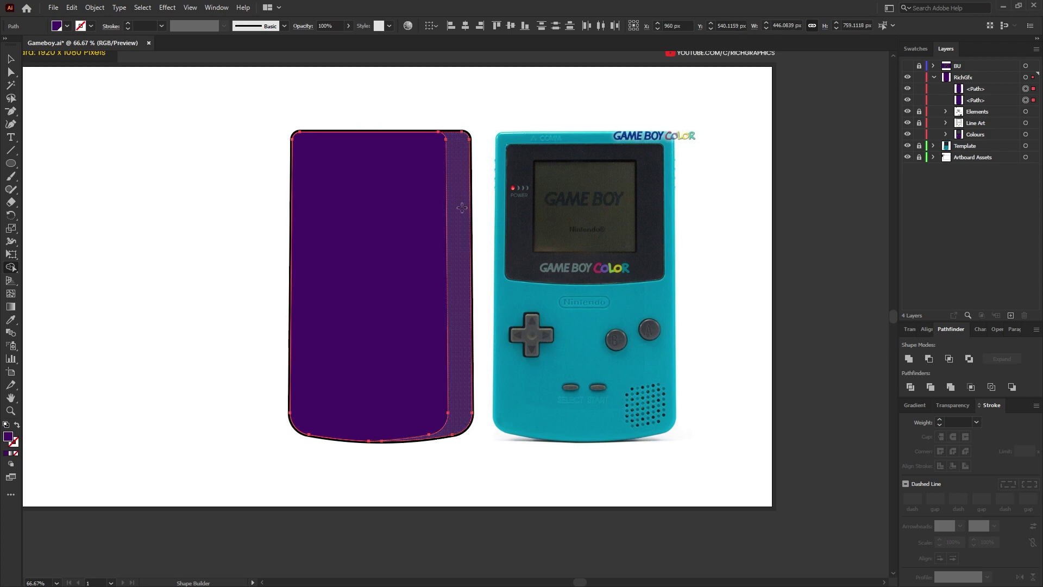
{"action": "left_click", "coordinate": [462, 208], "text": "alt"}
{"action": "left_click", "coordinate": [11, 62]}
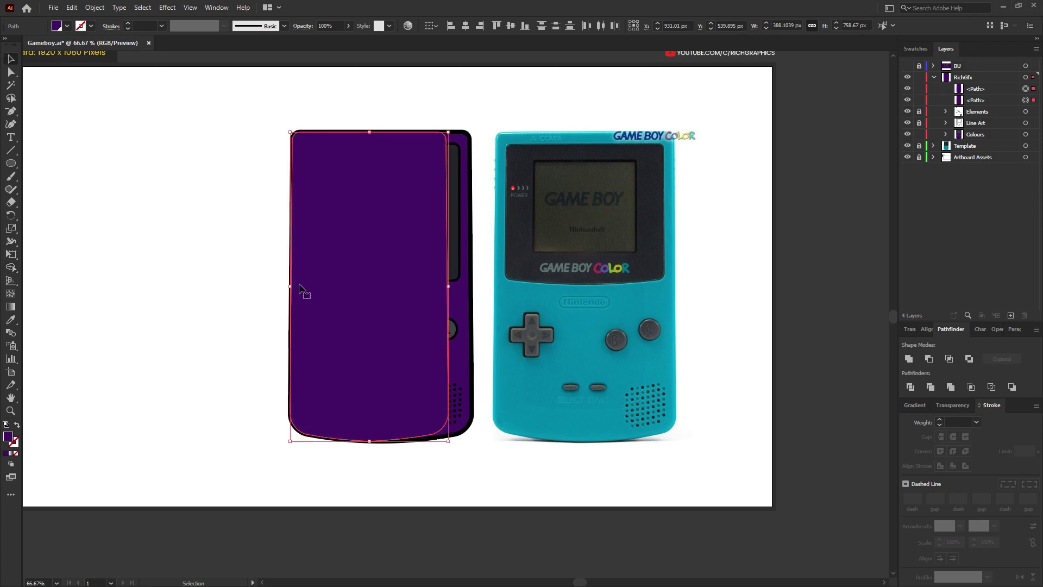
Fill the trimmed body shape with a lighter purple and move it just above the base body path in Colours
{"action": "key", "text": "ctrl+minus"}
{"action": "left_click_drag", "start_coordinate": [268, 230], "coordinate": [336, 248]}
{"action": "key", "text": "i"}
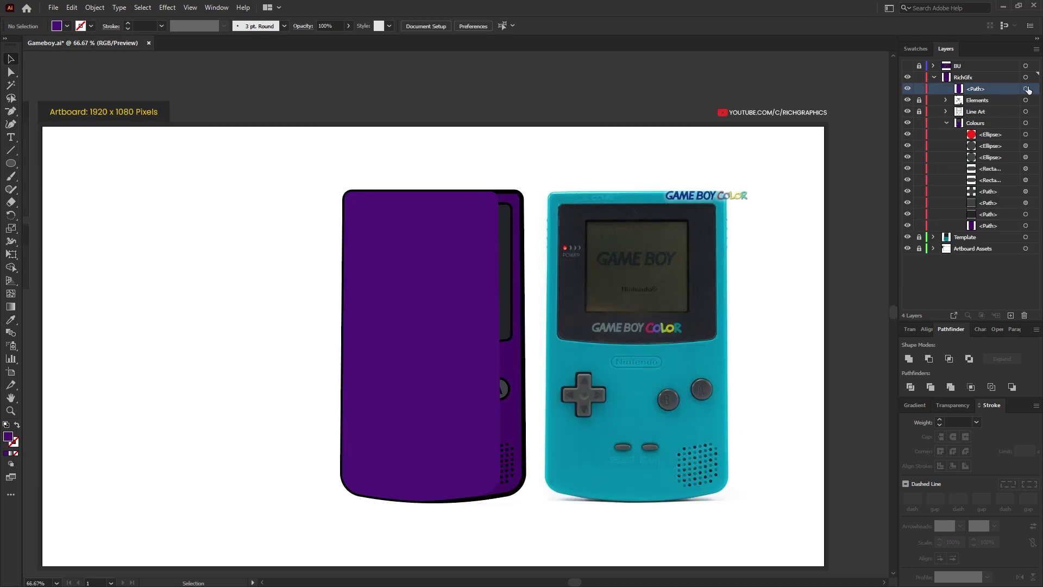
{"action": "left_click", "coordinate": [1027, 89]}
{"action": "left_click_drag", "start_coordinate": [1027, 90], "coordinate": [1004, 222]}
{"action": "key", "text": "ctrl+shift+a"}
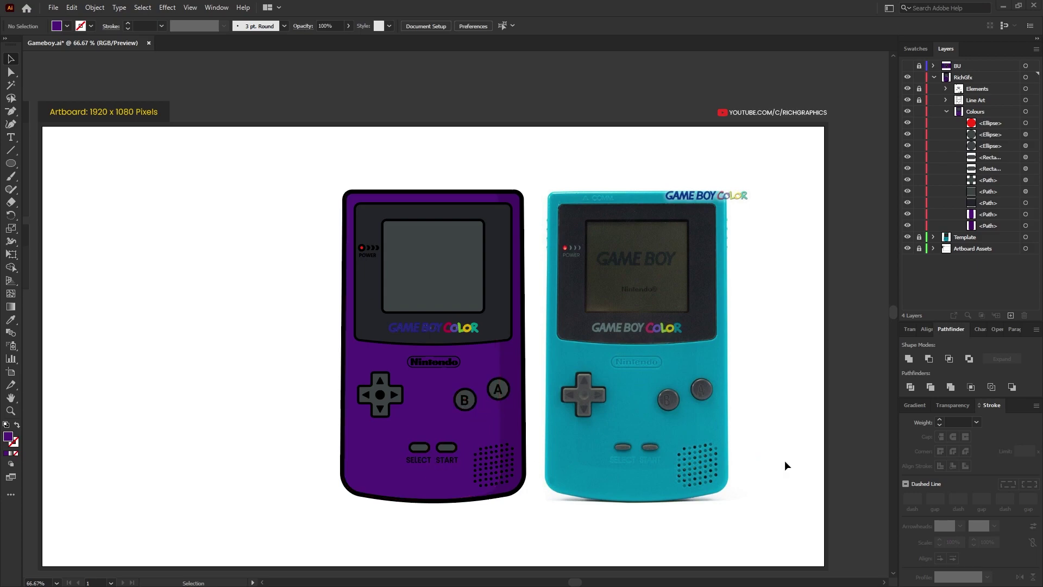
Copy the D-pad, A, B, Select and Start shapes, paste them in place twice and nudge the upper set diagonally down
{"action": "scroll", "coordinate": [424, 432], "scroll_direction": "up", "scroll_amount": 2}
{"action": "key", "text": "a"}
{"action": "left_click", "coordinate": [363, 360]}
{"action": "left_click", "coordinate": [508, 358], "text": "shift"}
{"action": "left_click", "coordinate": [576, 336], "text": "shift"}
{"action": "left_click", "coordinate": [71, 7]}
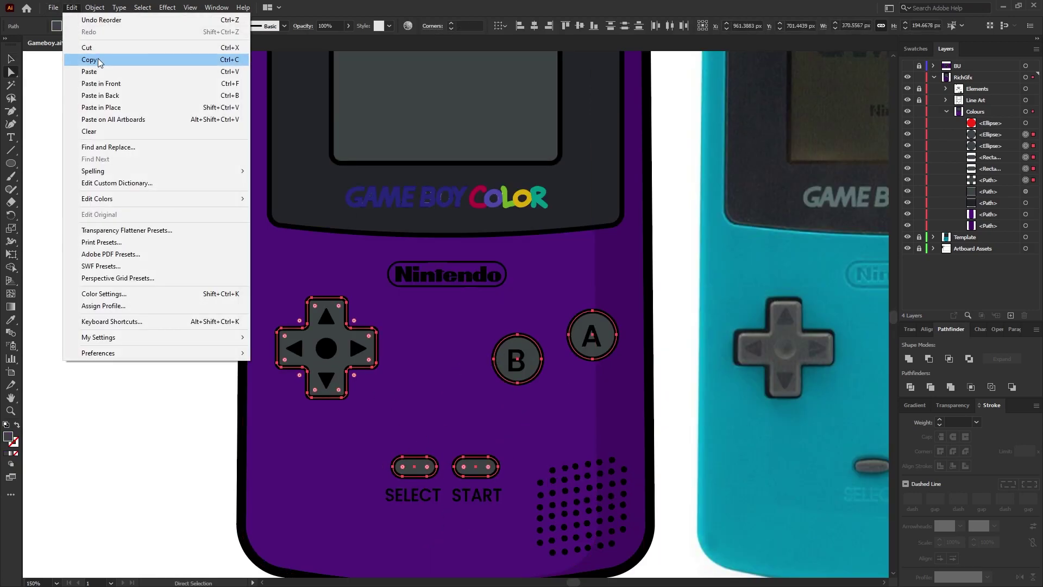
{"action": "left_click", "coordinate": [122, 109]}
{"action": "key", "text": "Down"}
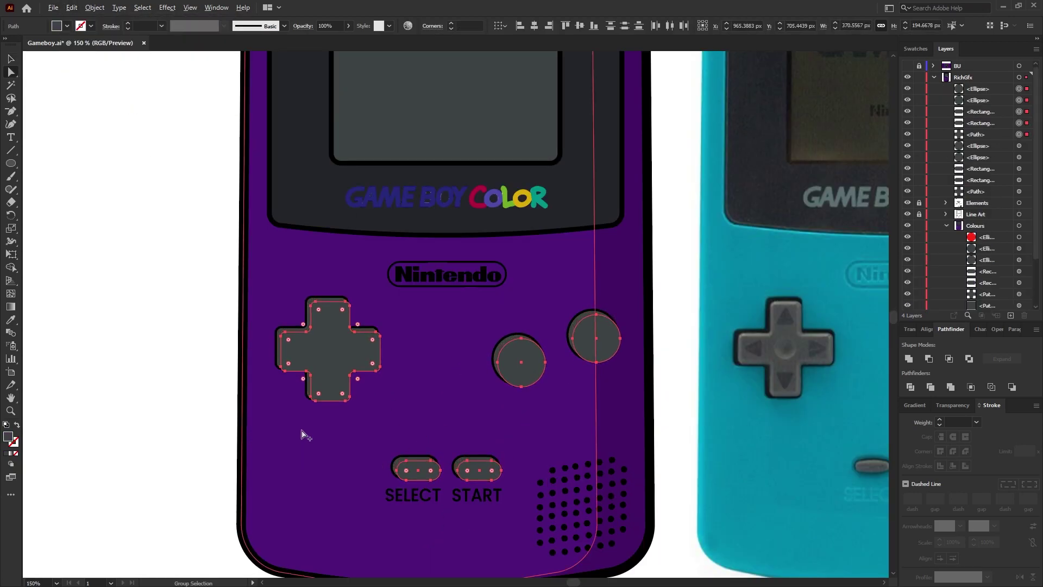
Cut the button copies down to upper-left edge highlights with Shape Builder and fill them with a lighter grey
{"action": "scroll", "coordinate": [303, 432], "scroll_direction": "up", "scroll_amount": 1}
{"action": "left_click", "coordinate": [310, 282], "text": "shift"}
{"action": "left_click", "coordinate": [573, 312], "text": "shift"}
{"action": "left_click", "coordinate": [667, 279], "text": "shift"}
{"action": "left_click", "coordinate": [447, 468], "text": "shift"}
{"action": "left_click", "coordinate": [525, 467], "text": "shift"}
{"action": "key", "text": "shift+m"}
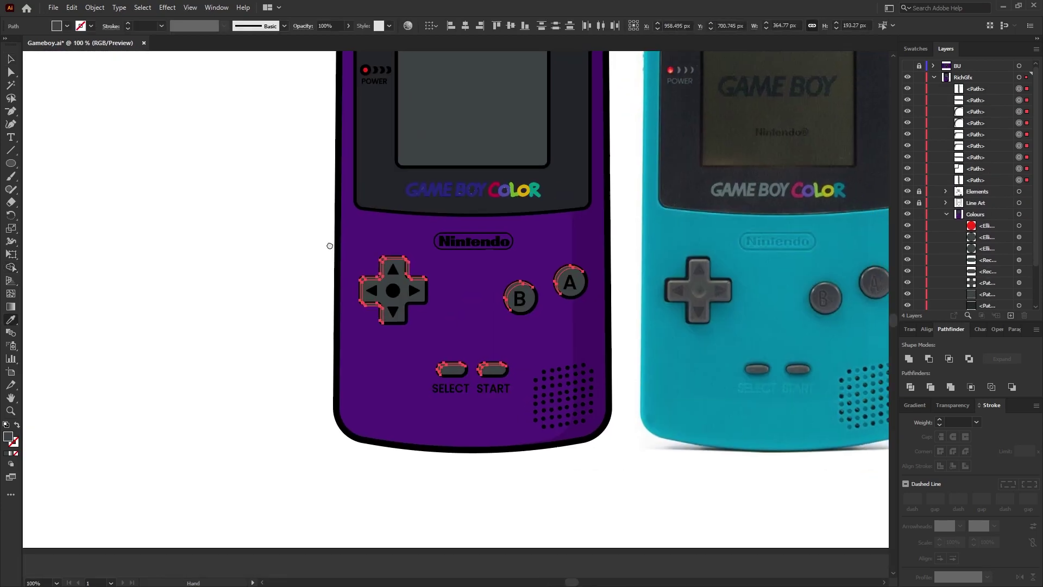
{"action": "left_click", "coordinate": [67, 26]}
{"action": "double_click", "coordinate": [8, 436]}
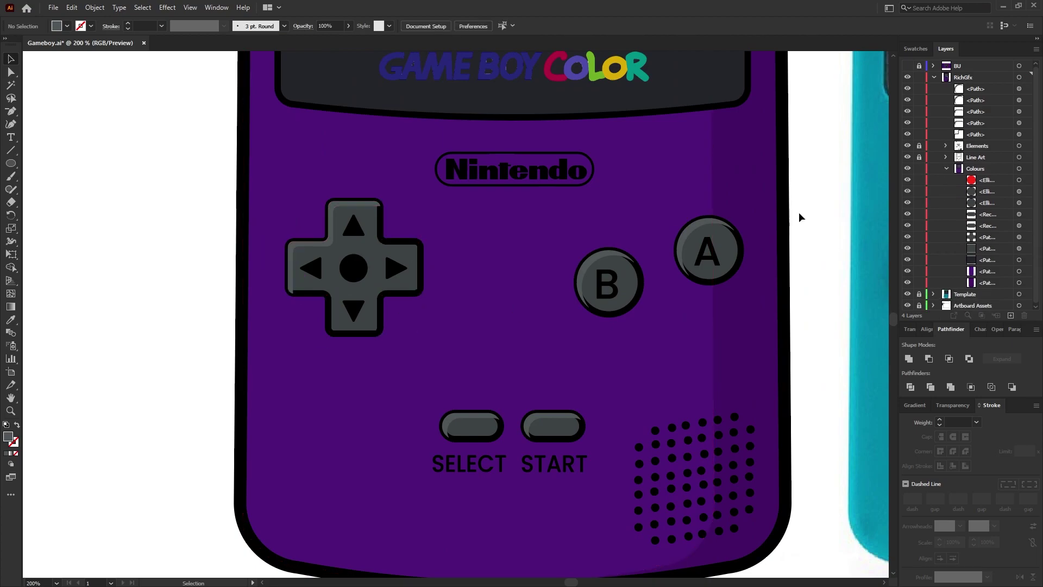
Move the button highlight paths into the Colours group and collapse it
{"action": "left_click", "coordinate": [980, 89]}
{"action": "left_click", "coordinate": [980, 138], "text": "shift"}
{"action": "left_click_drag", "start_coordinate": [997, 176], "coordinate": [998, 175]}
{"action": "key", "text": "ctrl+1"}
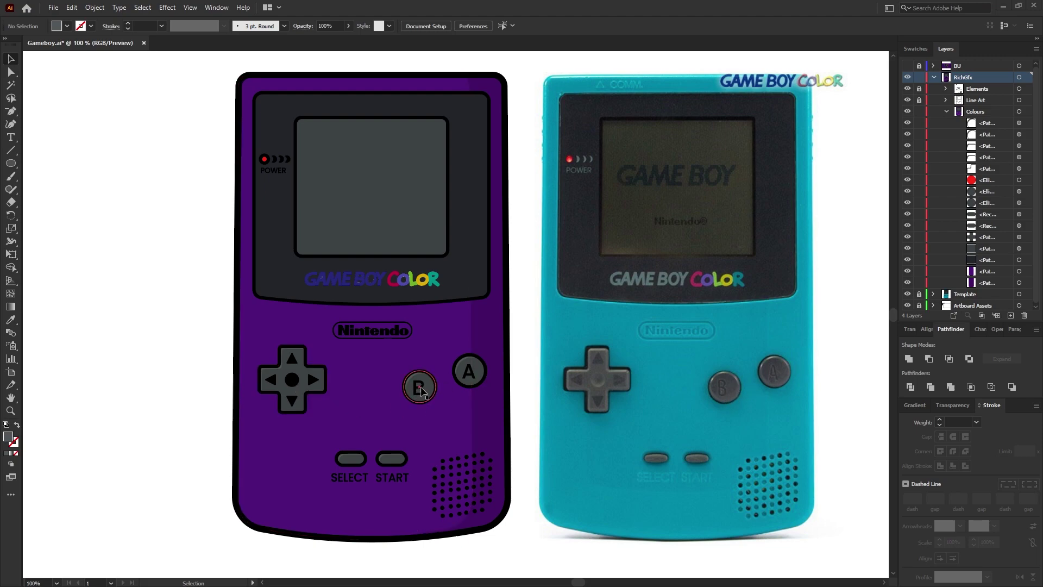
{"action": "left_click", "coordinate": [946, 111]}
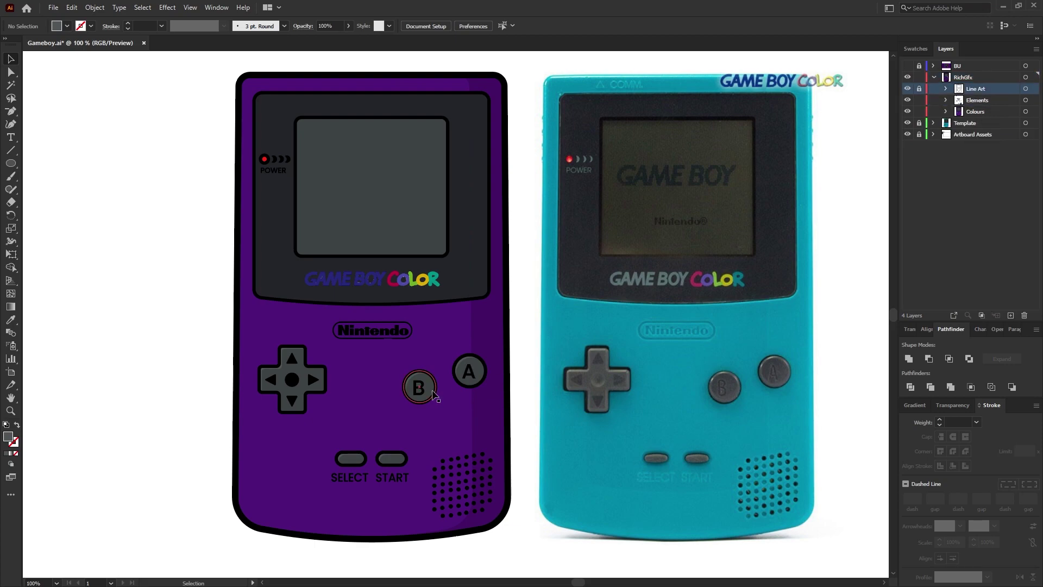
Recolor the D-pad symbols and the A and B button letters inside the Elements group with a sampled dark grey
{"action": "double_click", "coordinate": [421, 390]}
{"action": "left_click_drag", "start_coordinate": [482, 353], "coordinate": [260, 412]}
{"action": "left_click_drag", "start_coordinate": [199, 272], "coordinate": [520, 412]}
{"action": "key", "text": "i"}
{"action": "left_click", "coordinate": [63, 111]}
{"action": "left_click", "coordinate": [711, 447]}
{"action": "scroll", "coordinate": [536, 380], "scroll_direction": "up", "scroll_amount": 4}
{"action": "scroll", "coordinate": [452, 343], "scroll_direction": "down", "scroll_amount": 4}
{"action": "key", "text": "v"}
{"action": "key", "text": "Escape"}
{"action": "scroll", "coordinate": [484, 145], "scroll_direction": "up", "scroll_amount": 2}
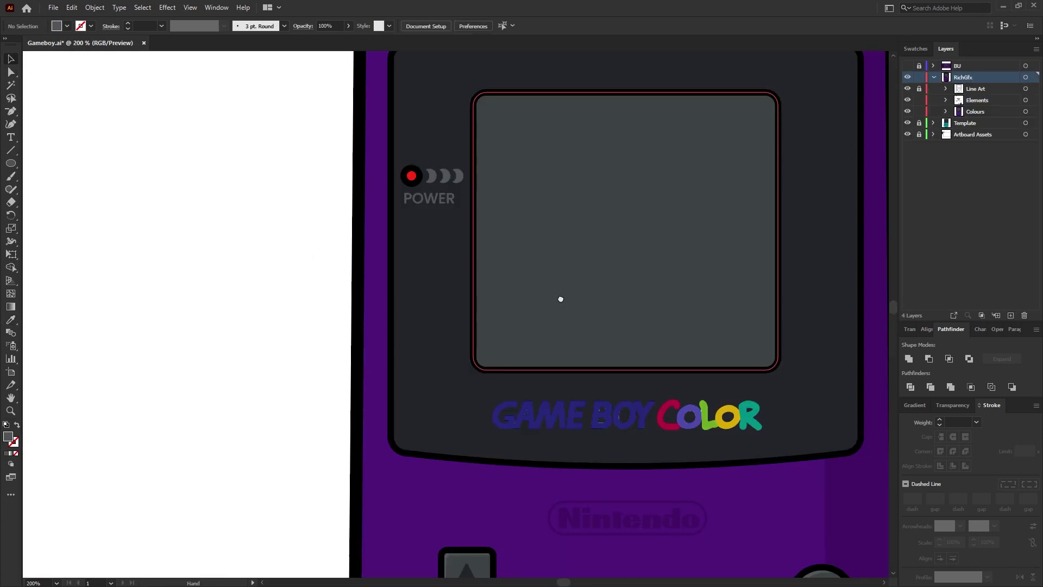
Recolor the GAME BOY lettering inside the Elements group with a sampled grey
{"action": "scroll", "coordinate": [559, 299], "scroll_direction": "down", "scroll_amount": 1}
{"action": "double_click", "coordinate": [424, 219]}
{"action": "left_click_drag", "start_coordinate": [347, 184], "coordinate": [501, 234]}
{"action": "key", "text": "i"}
{"action": "left_click", "coordinate": [568, 369]}
{"action": "double_click", "coordinate": [130, 209]}
{"action": "scroll", "coordinate": [220, 359], "scroll_direction": "down", "scroll_amount": 1}
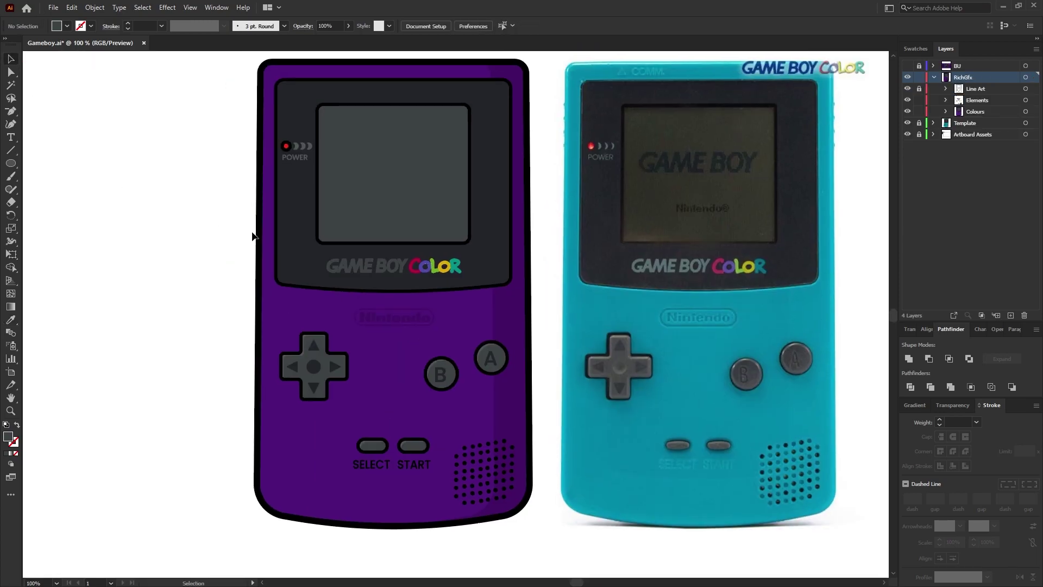
Recolor the SELECT and START labels with the dark purple sampled from the Nintendo logo
{"action": "double_click", "coordinate": [371, 463]}
{"action": "left_click_drag", "start_coordinate": [431, 475], "coordinate": [340, 454]}
{"action": "key", "text": "i"}
{"action": "left_click", "coordinate": [383, 317]}
{"action": "key", "text": "v"}
{"action": "double_click", "coordinate": [163, 334]}
Select the dark screen bezel shape inside the Colours group
{"action": "double_click", "coordinate": [500, 285]}
{"action": "left_click", "coordinate": [503, 290]}
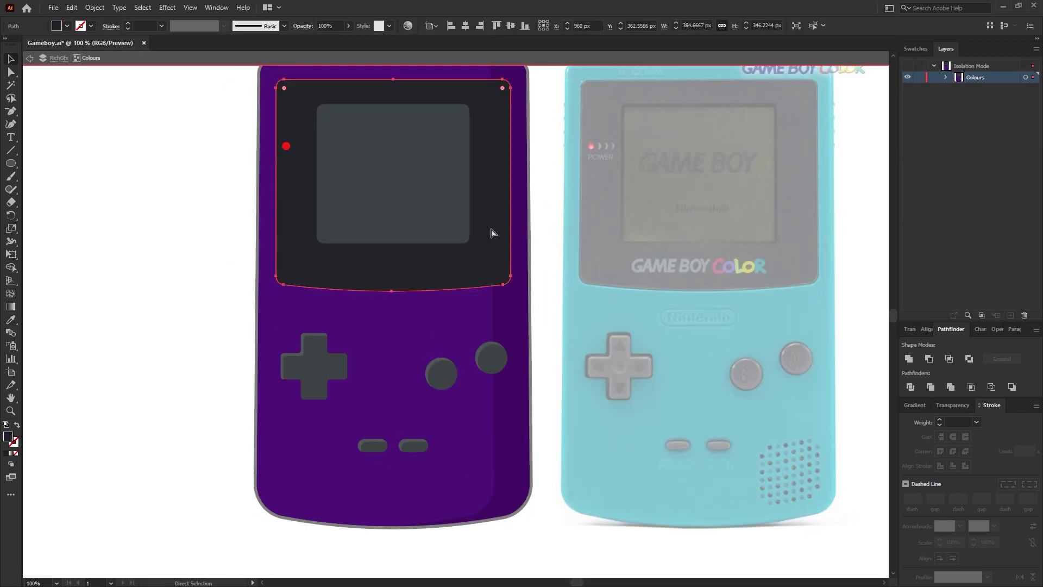